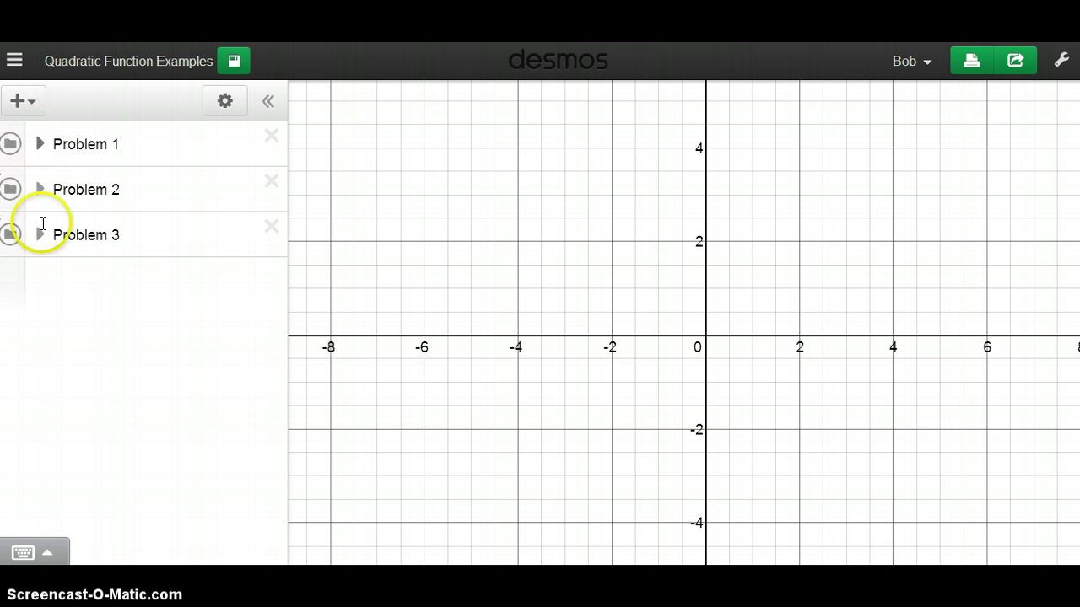
Step: Expand the Problem 1 folder to reveal the equation y=(x−2)²−3
left_click(39, 145)
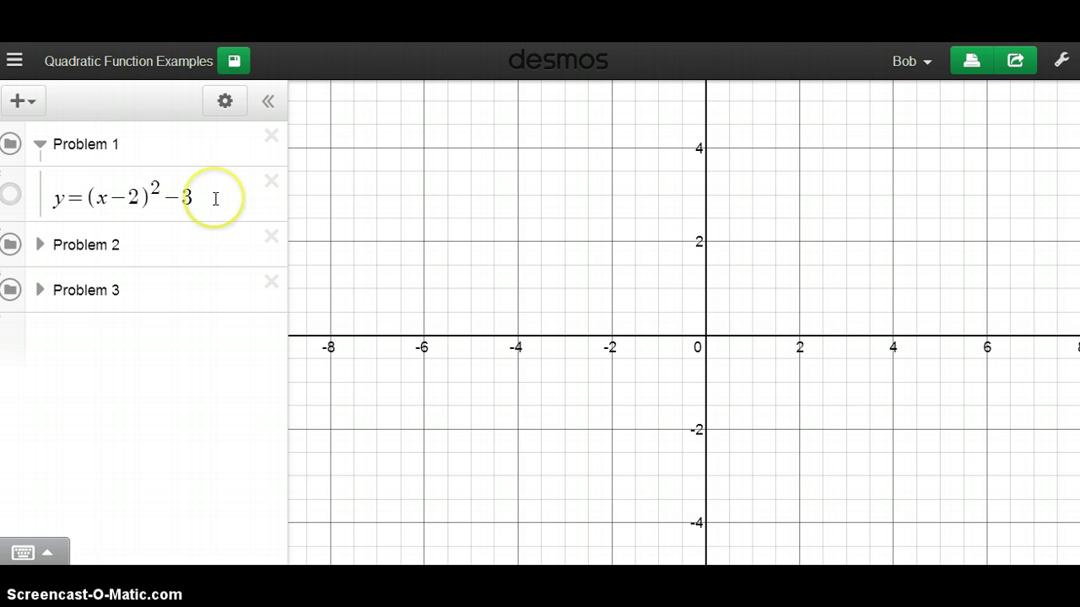
Step: Add the vertex point (2,−3) under the Problem 1 equation, with a blank row below it
left_click(24, 103)
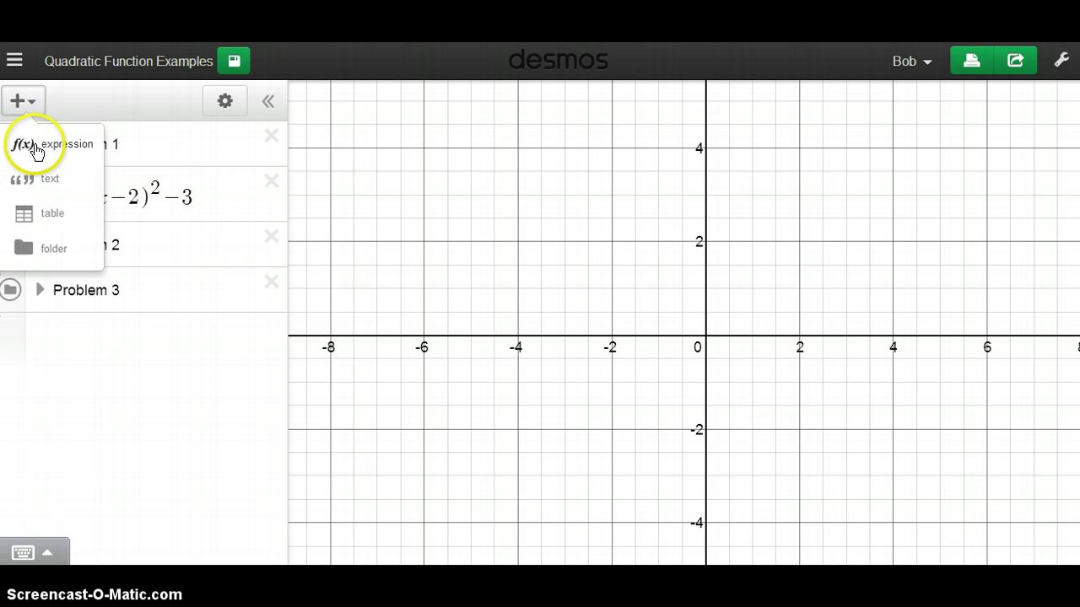
left_click(30, 144)
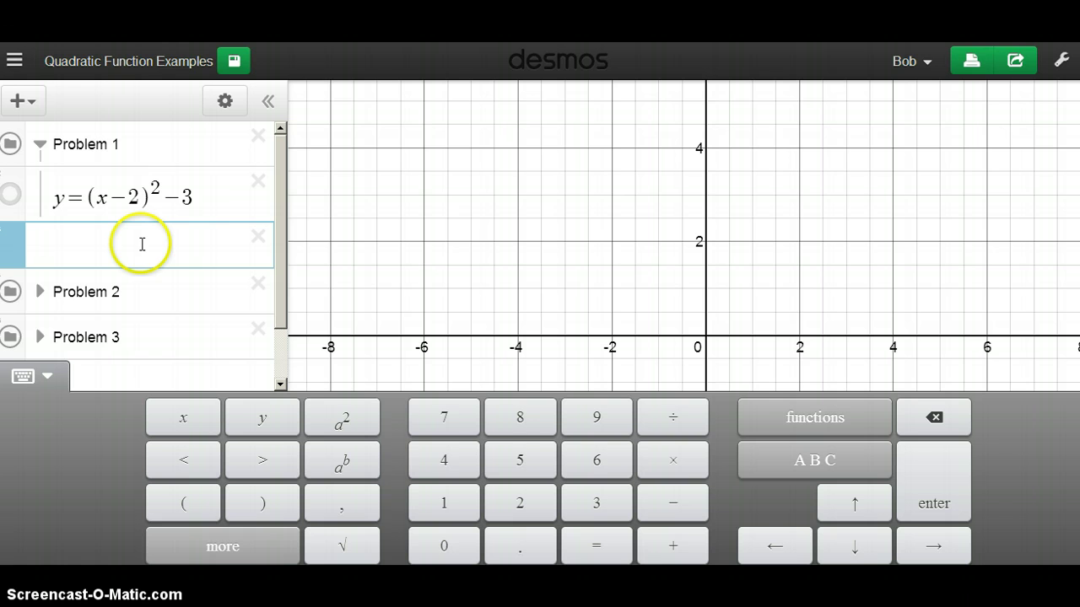
type("(2,-3")
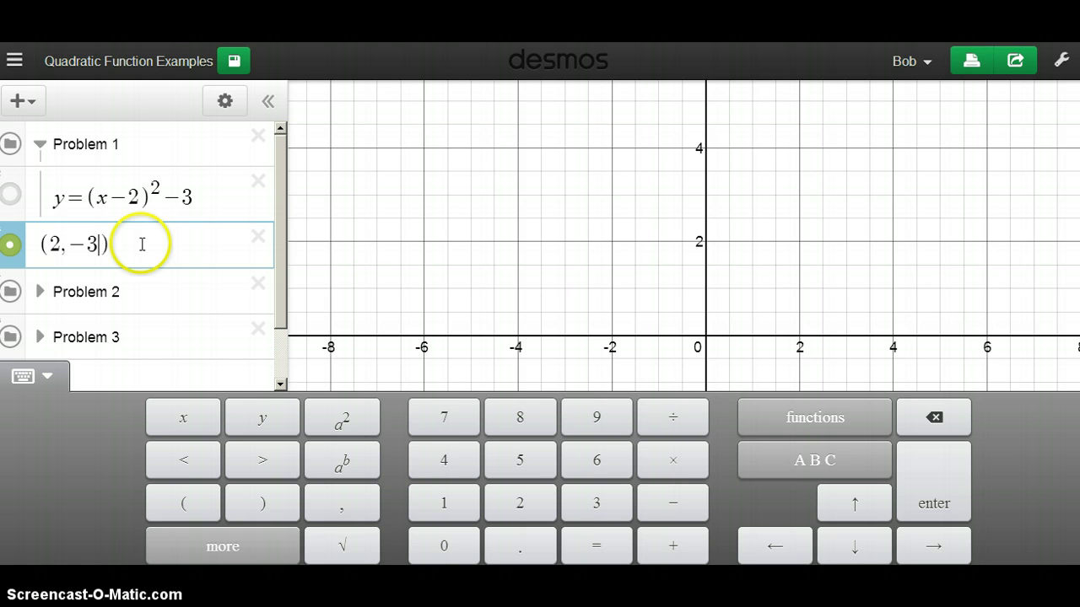
left_click(408, 231)
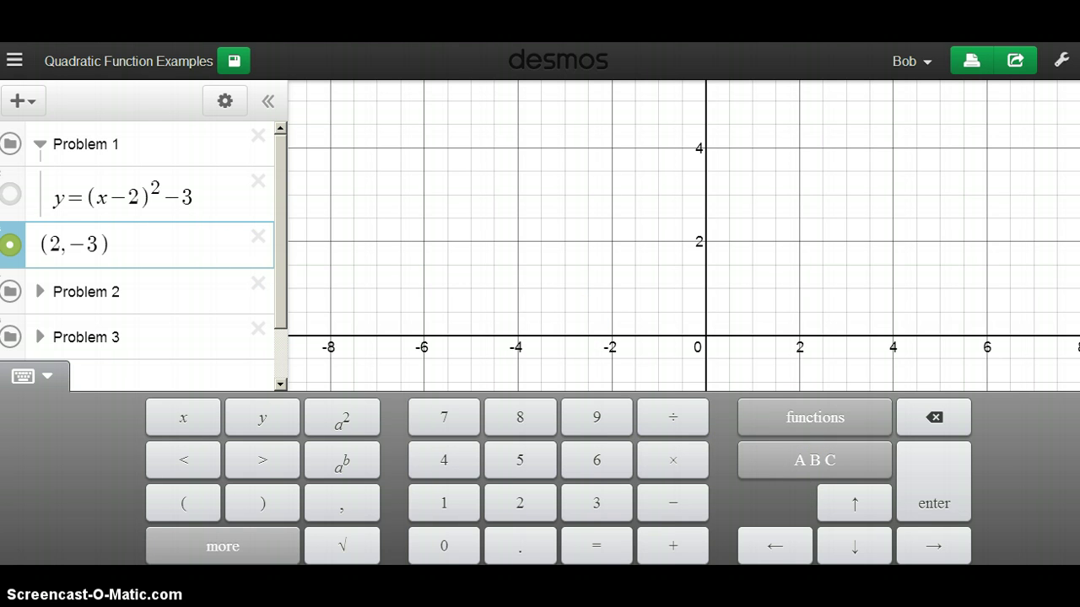
left_click(25, 103)
left_click(38, 146)
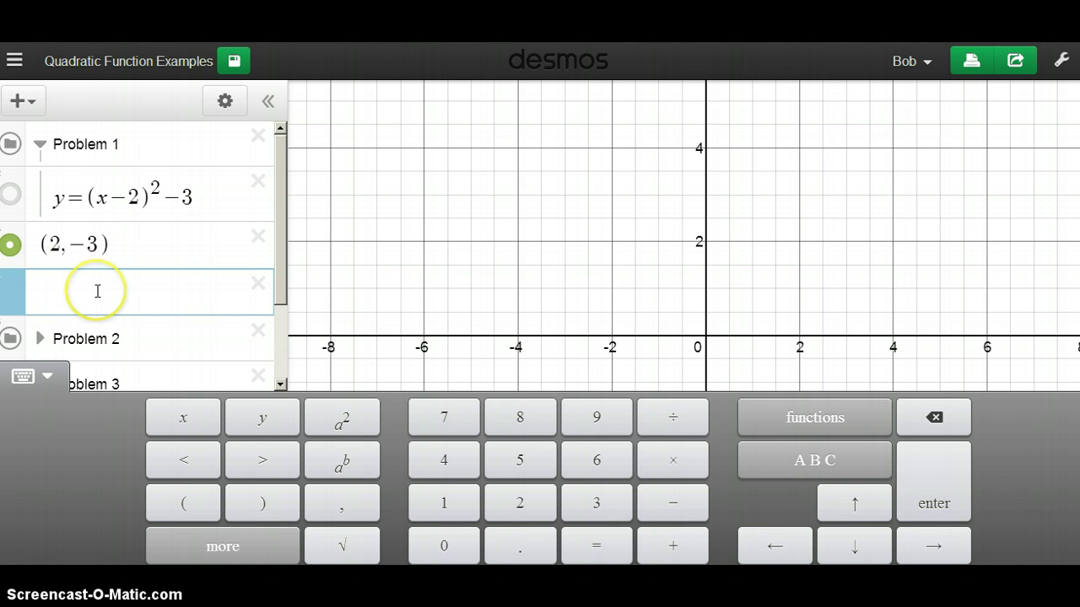
Step: Add x=2 as a dashed vertical axis-of-symmetry line through the vertex
type("x=2")
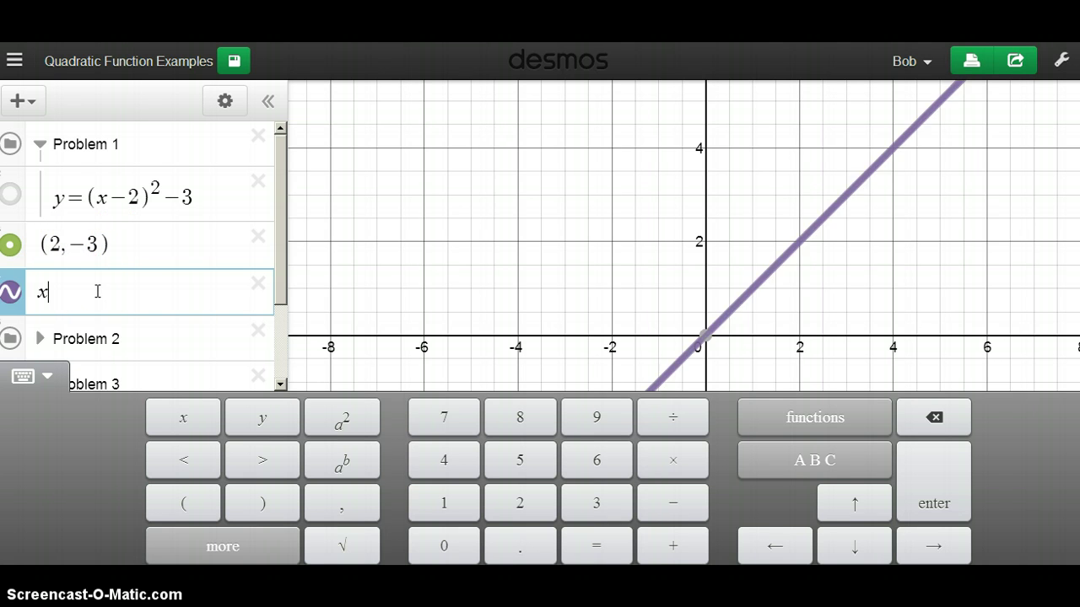
left_click(15, 304)
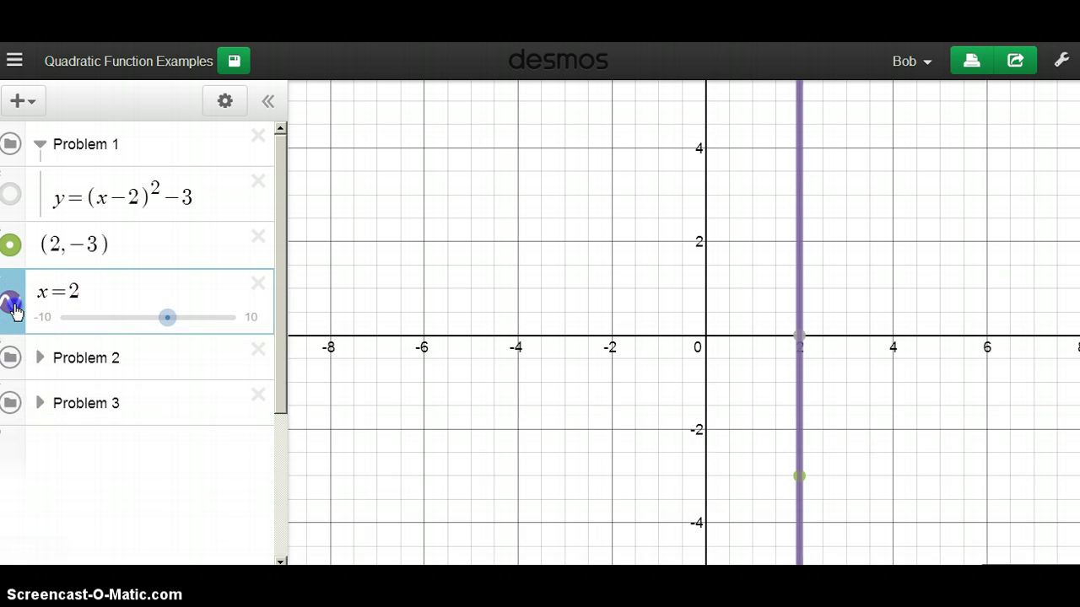
left_click(71, 319)
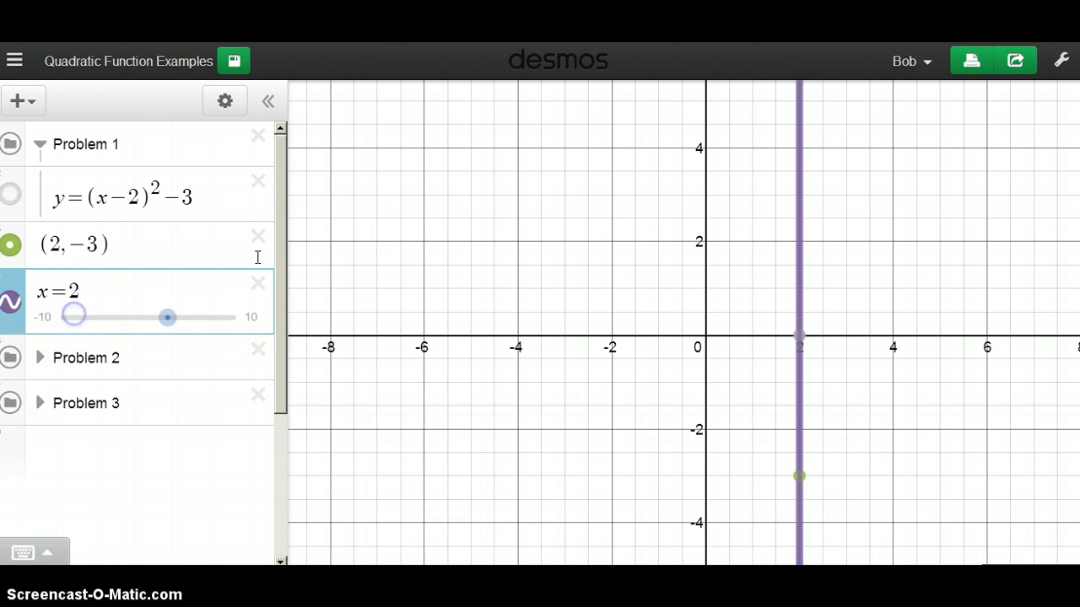
left_click(473, 188)
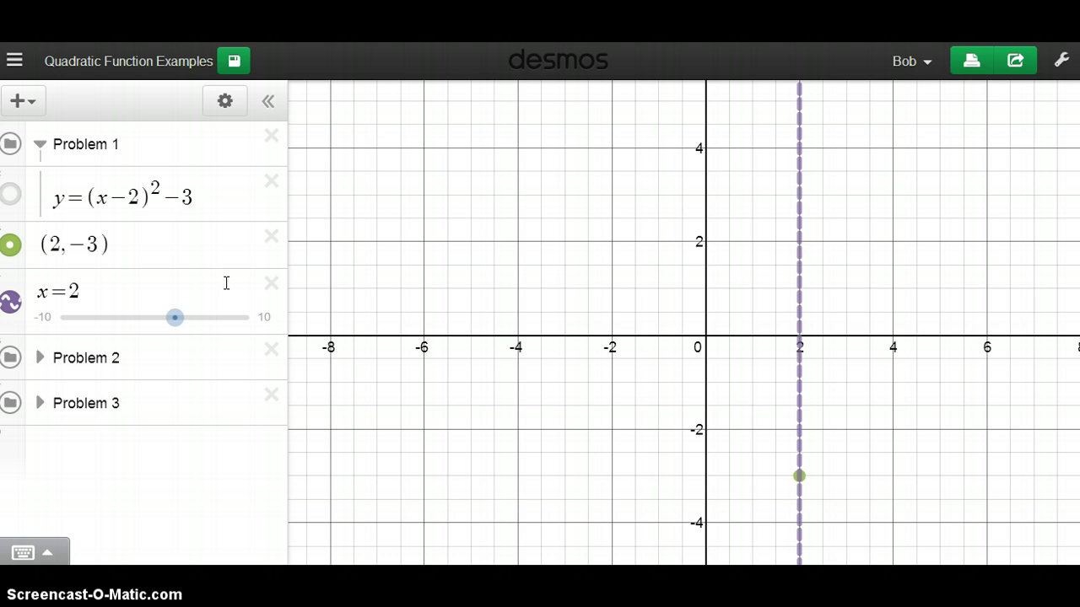
left_click(104, 198)
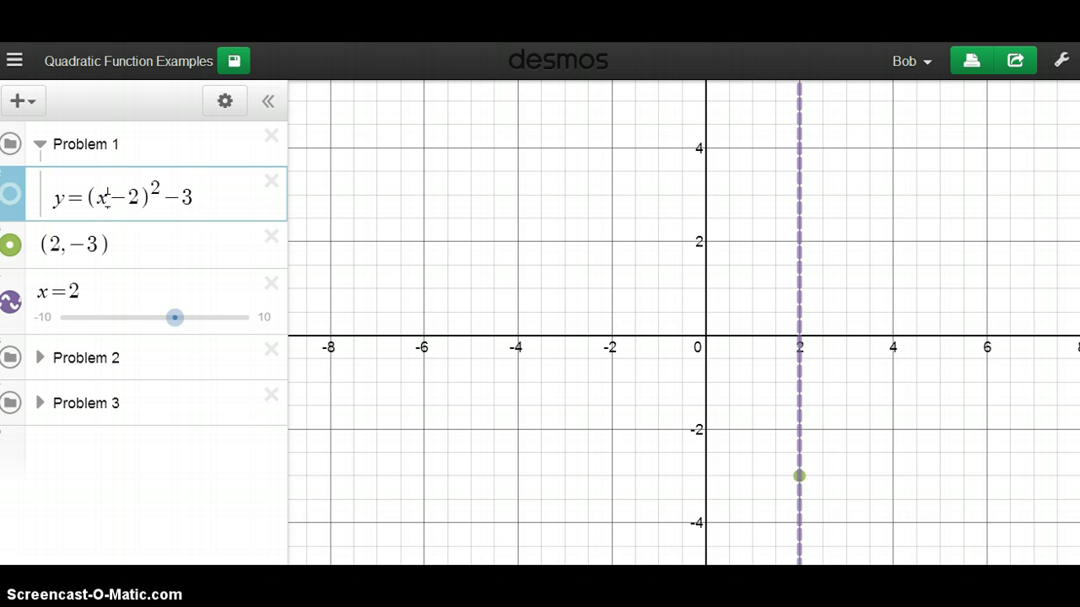
left_click(107, 197)
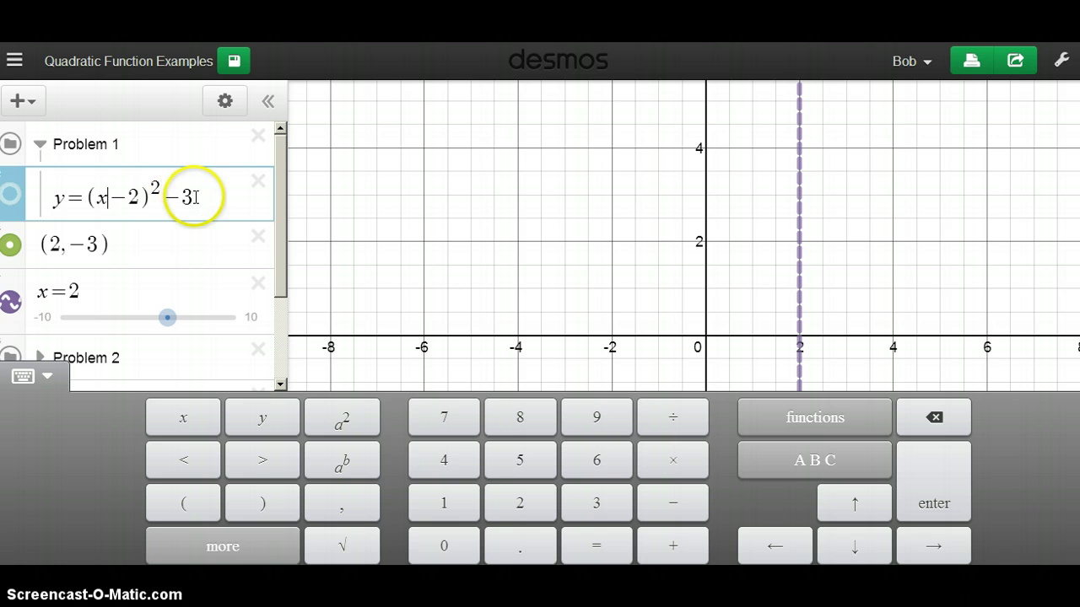
Step: Plot the y-intercept point (0,1) in Problem 1
left_click(20, 101)
left_click(33, 146)
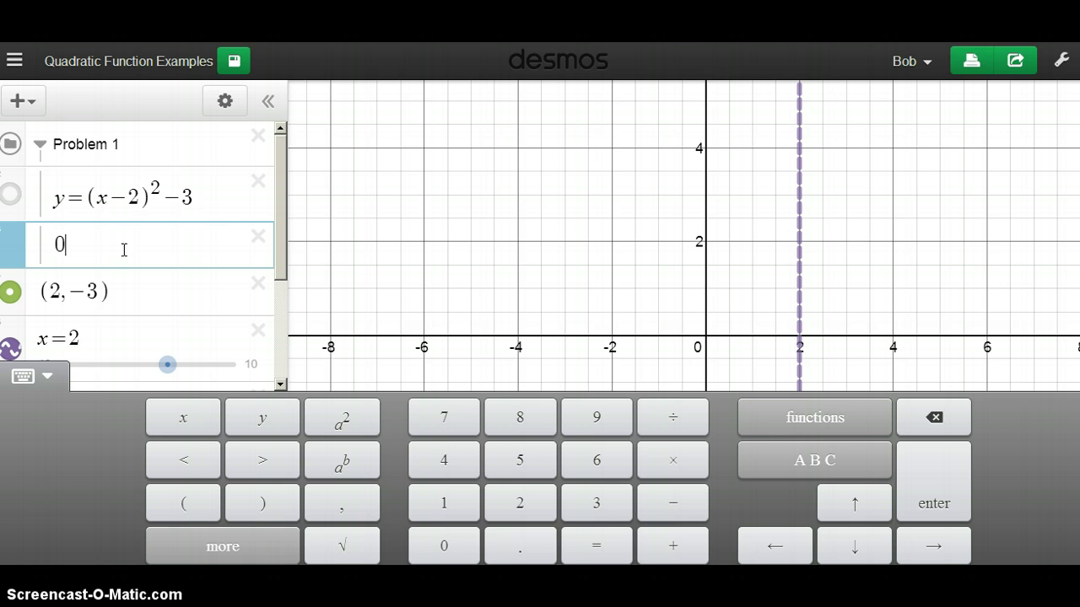
type("0")
left_click(140, 258)
key("BackSpace")
type("(0,")
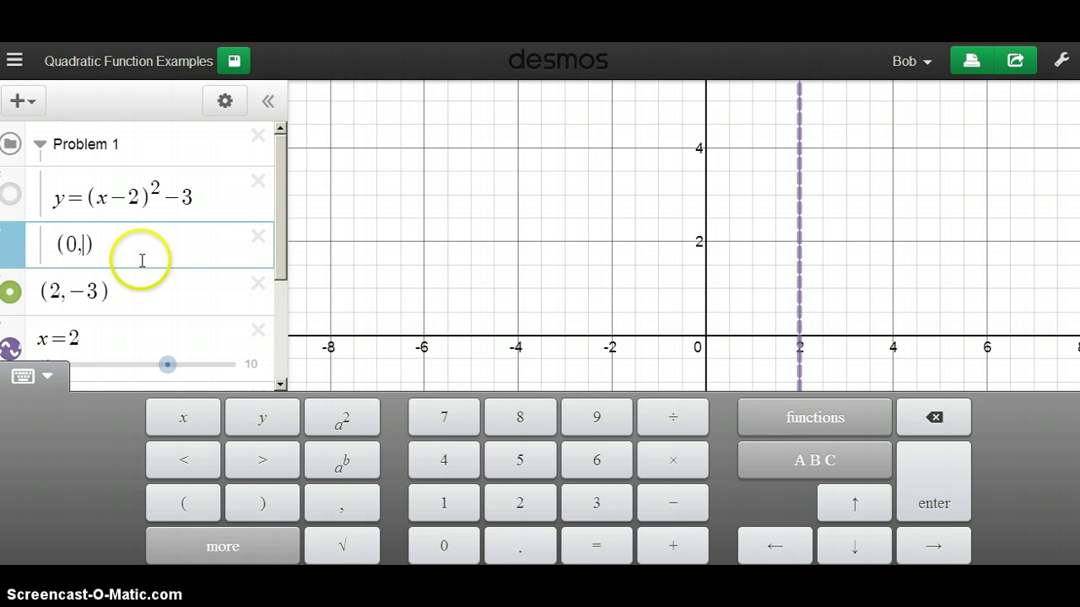
type("1")
left_click(532, 244)
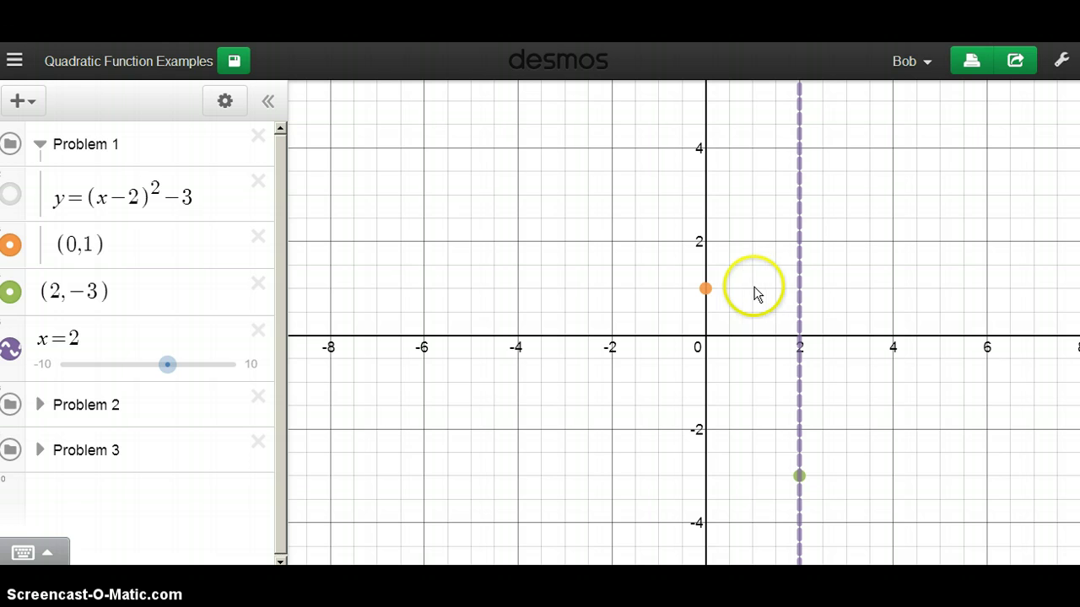
left_click(812, 288)
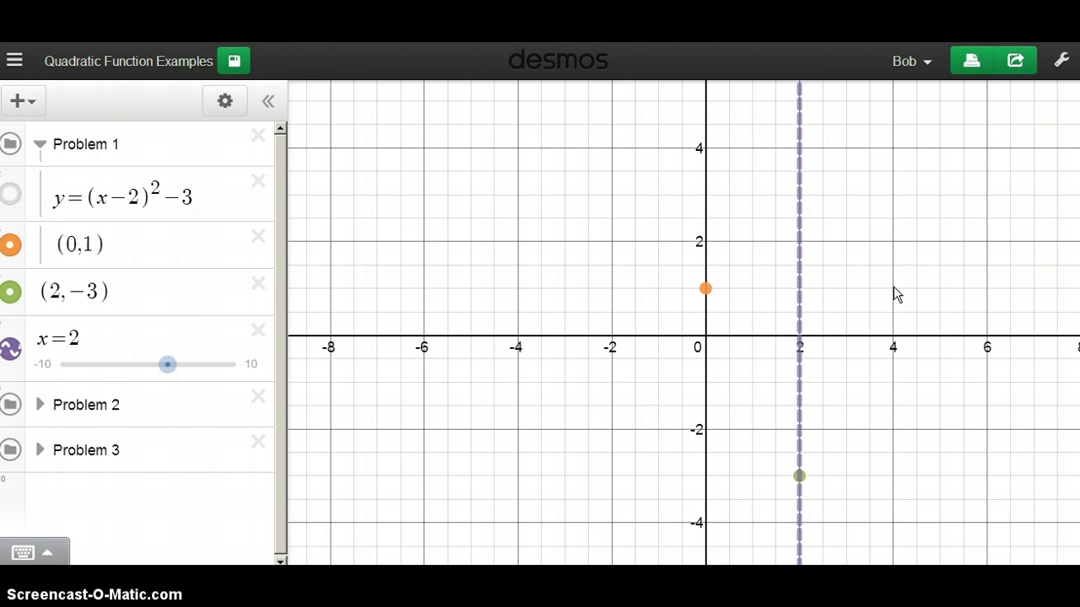
Step: Add its mirror point (4,1) below the (0,1) row
left_click(161, 250)
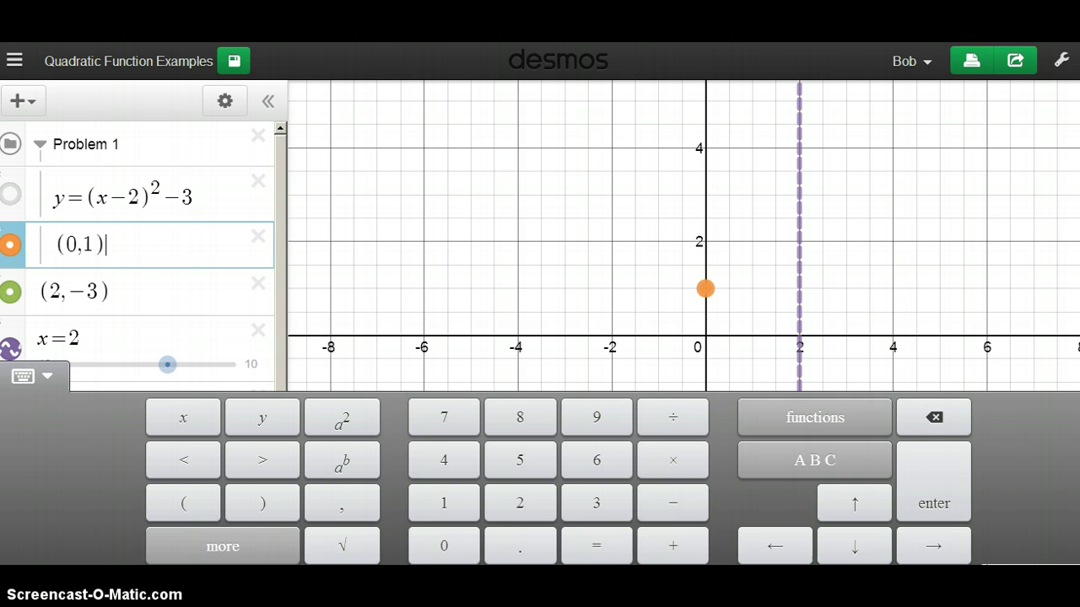
left_click(20, 101)
left_click(28, 145)
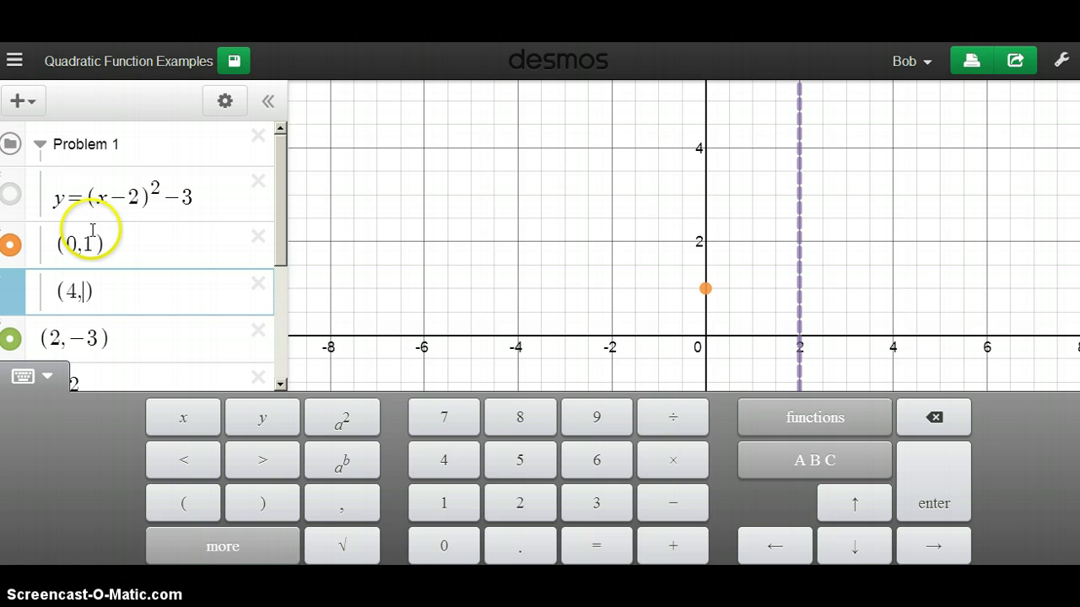
type("(4,")
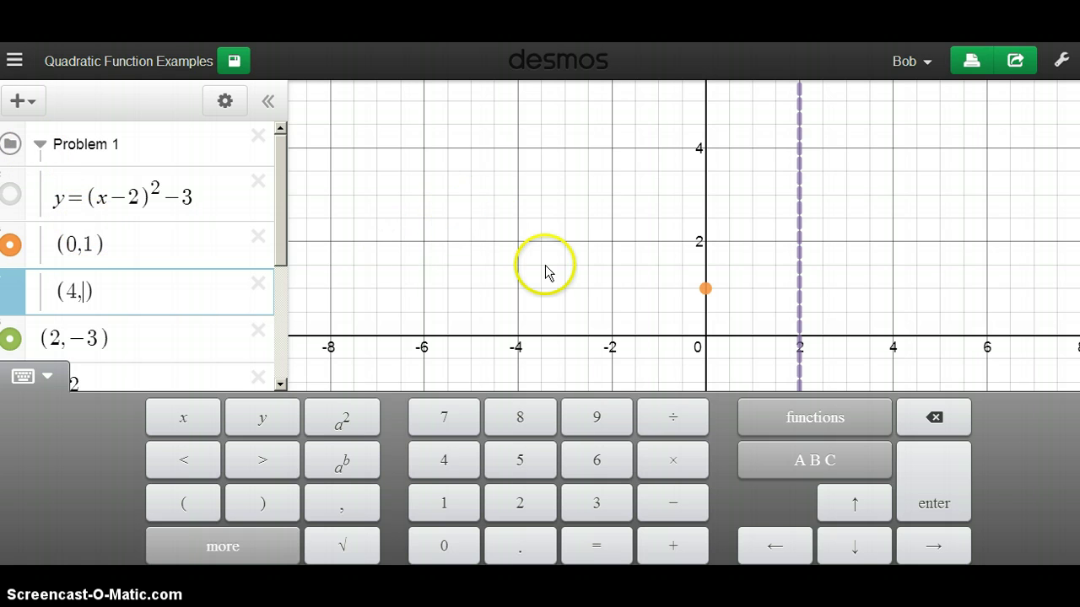
type("1")
left_click(545, 272)
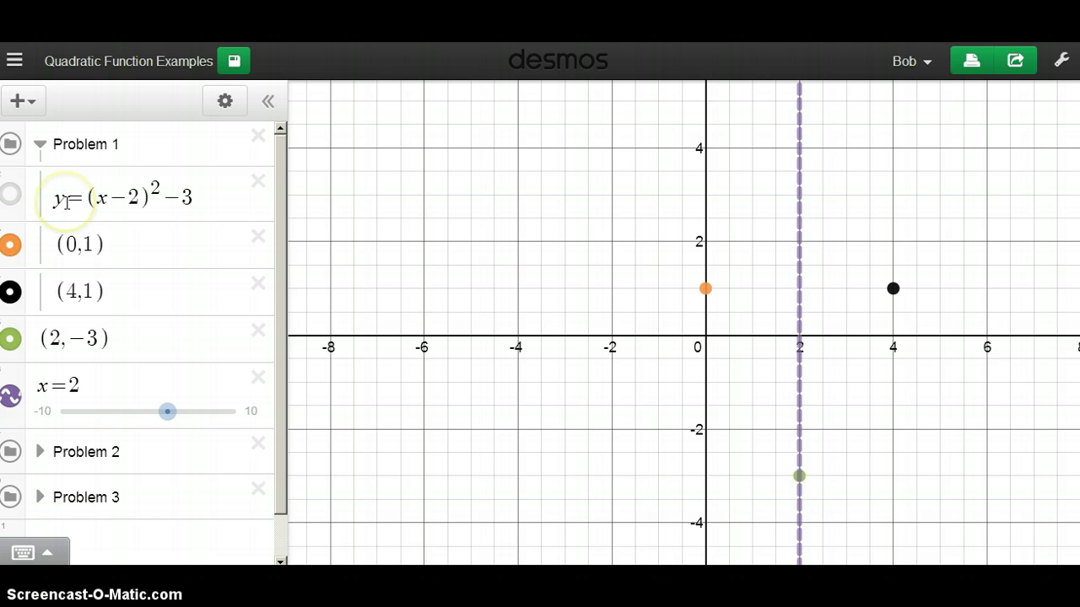
Step: Select the Problem 1 equation y=(x−2)²−3 and reopen it for editing
left_click_drag(51, 196, 203, 195)
left_click(201, 196)
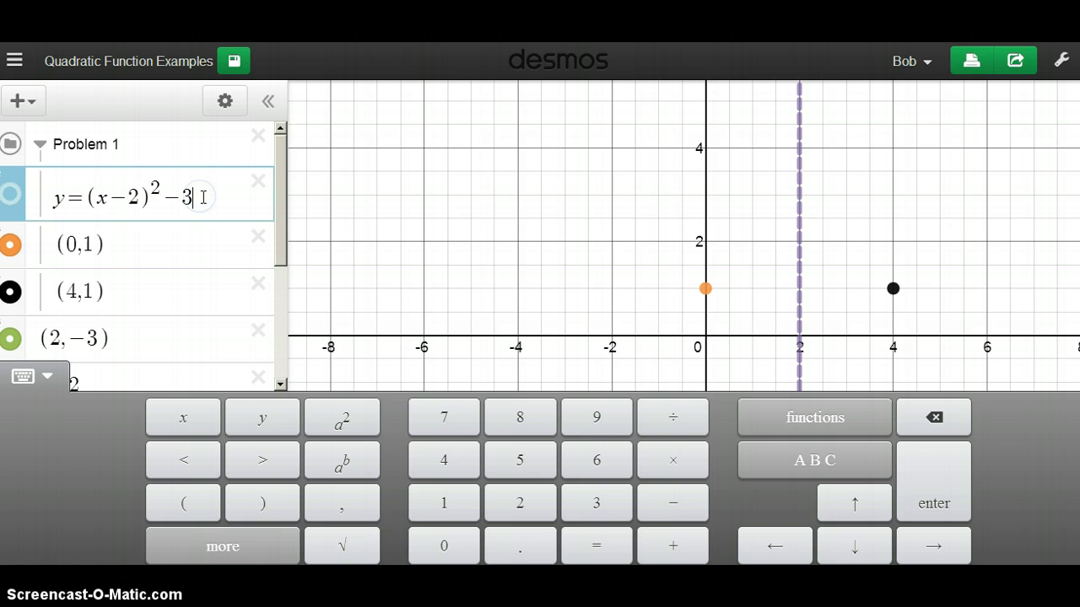
key("Escape")
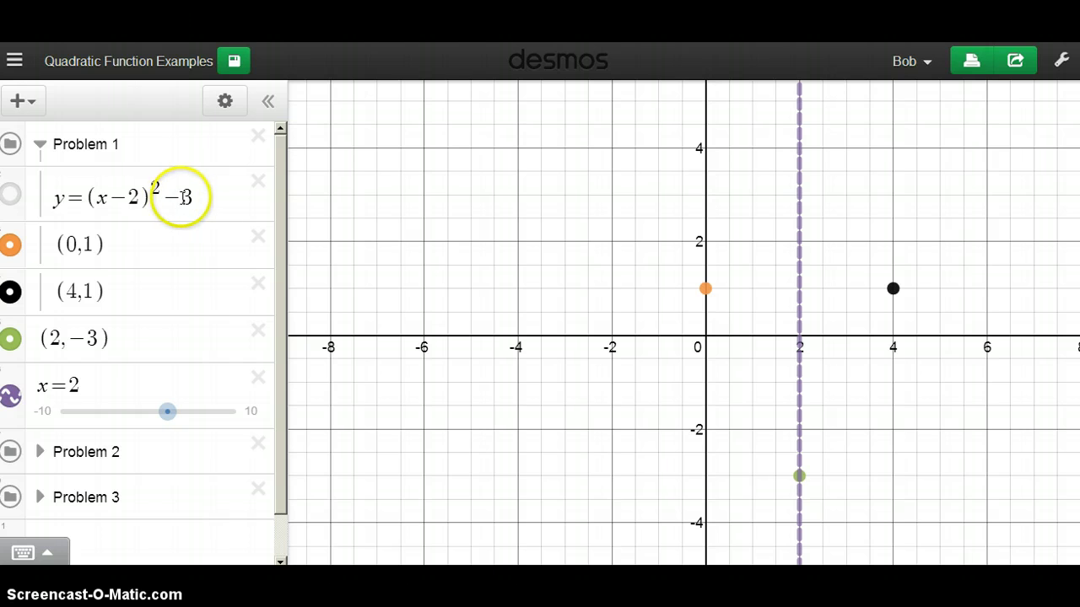
left_click(64, 178)
Step: Add the equation 3=(x−2)² to solve for the x-intercepts
left_click(17, 101)
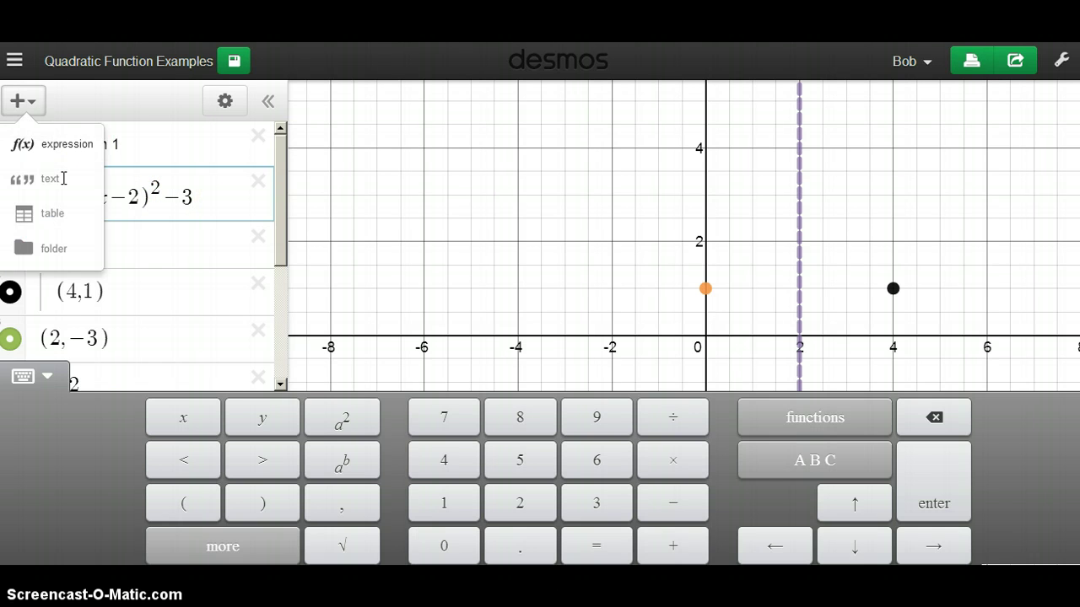
left_click(34, 144)
type("3")
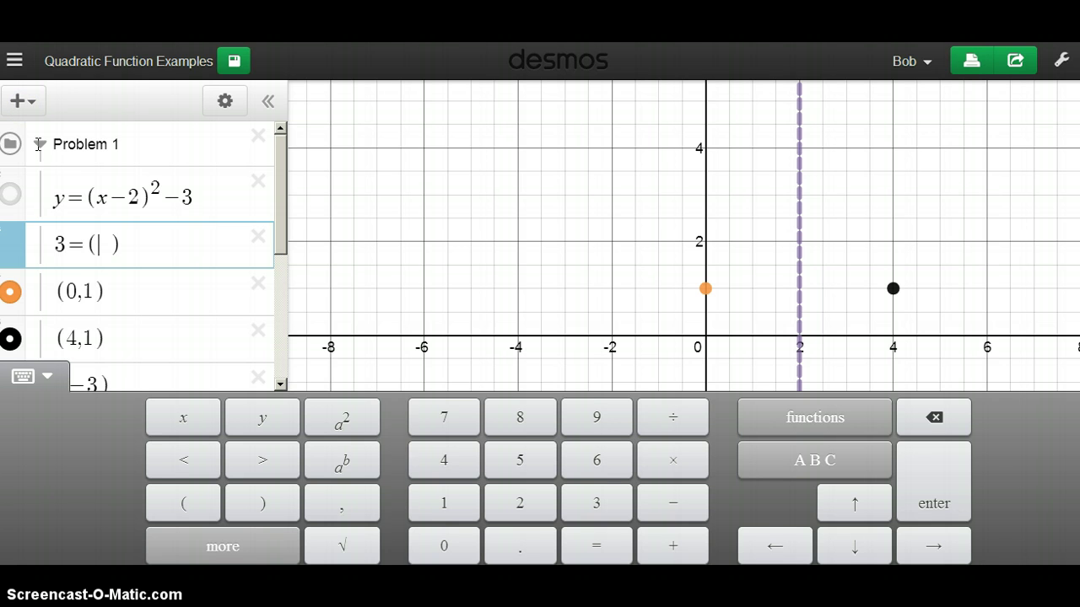
type("=(x-2")
key("Right")
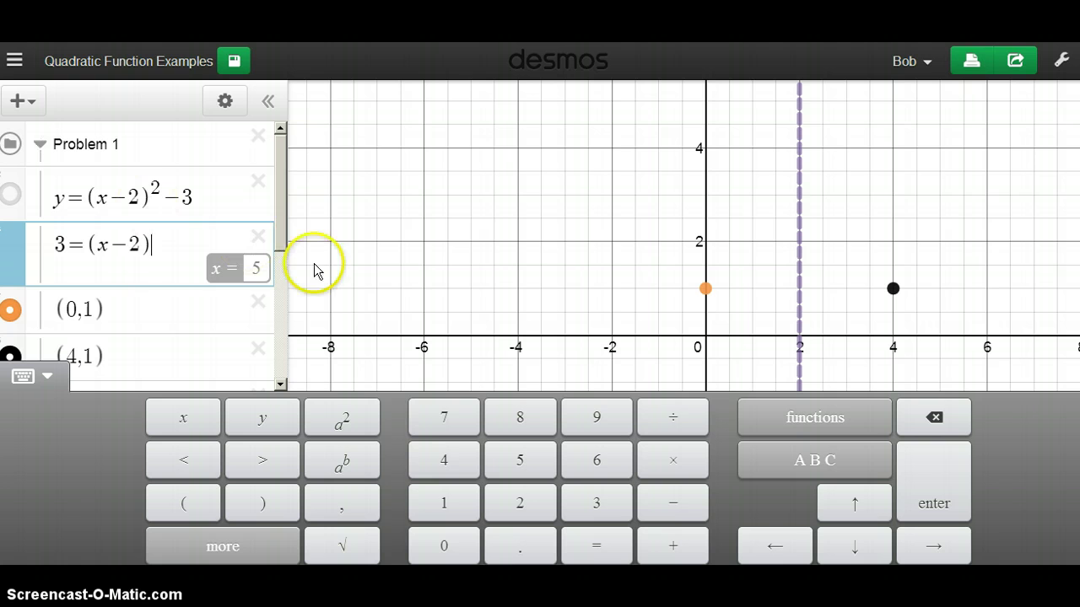
type("^2")
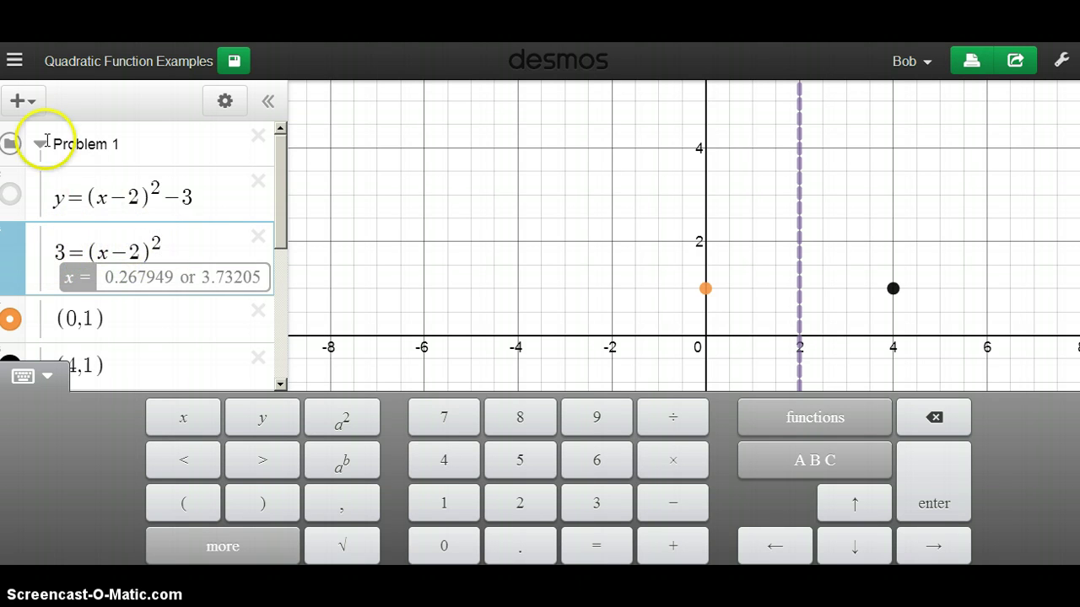
Step: Plot the x-intercept points (2+√3, 0) and (2−√3, 0)
left_click(26, 111)
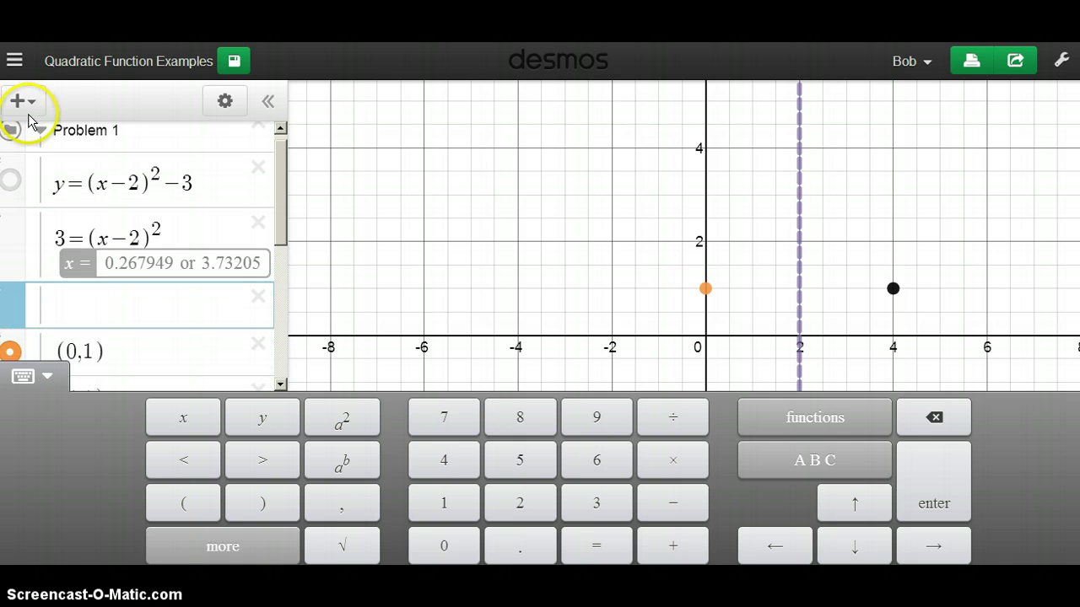
type("(2+")
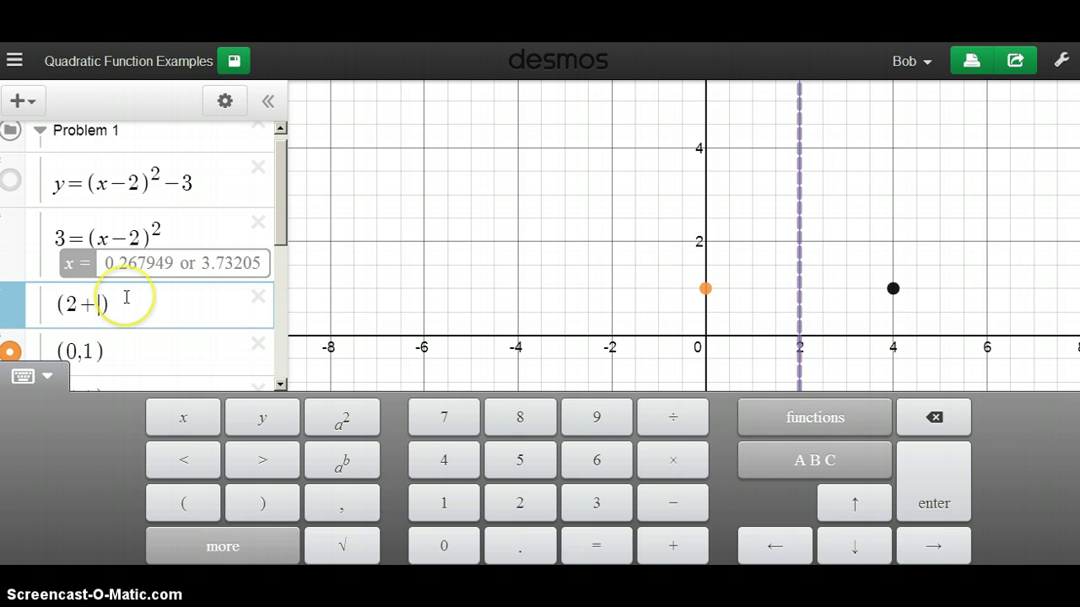
left_click(358, 550)
type("3")
key("Right")
type(",0")
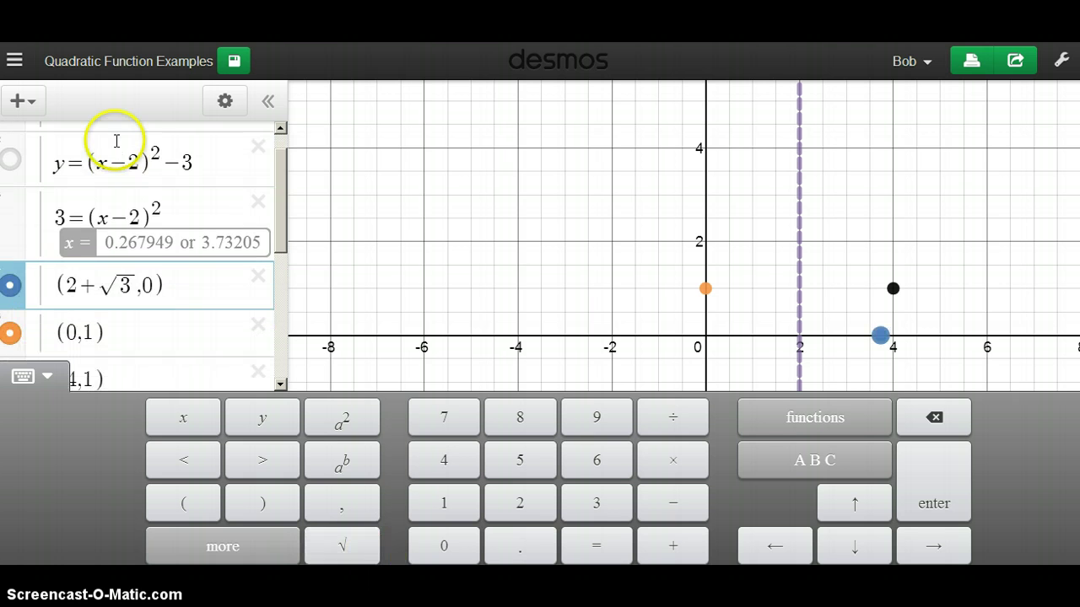
left_click(23, 101)
left_click(38, 142)
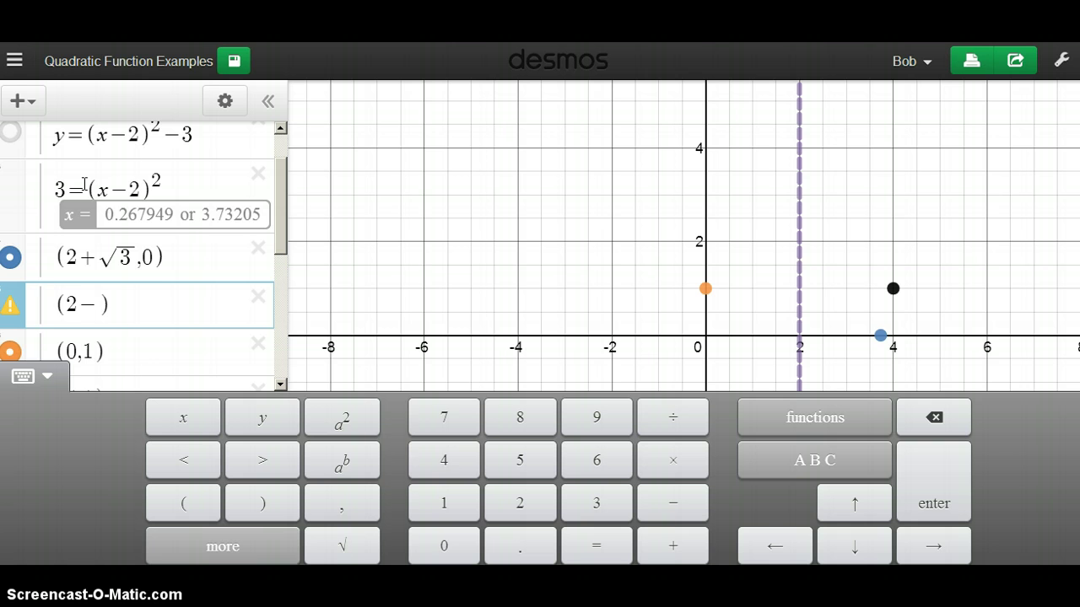
left_click(342, 549)
type("3")
key("Right")
type(",0")
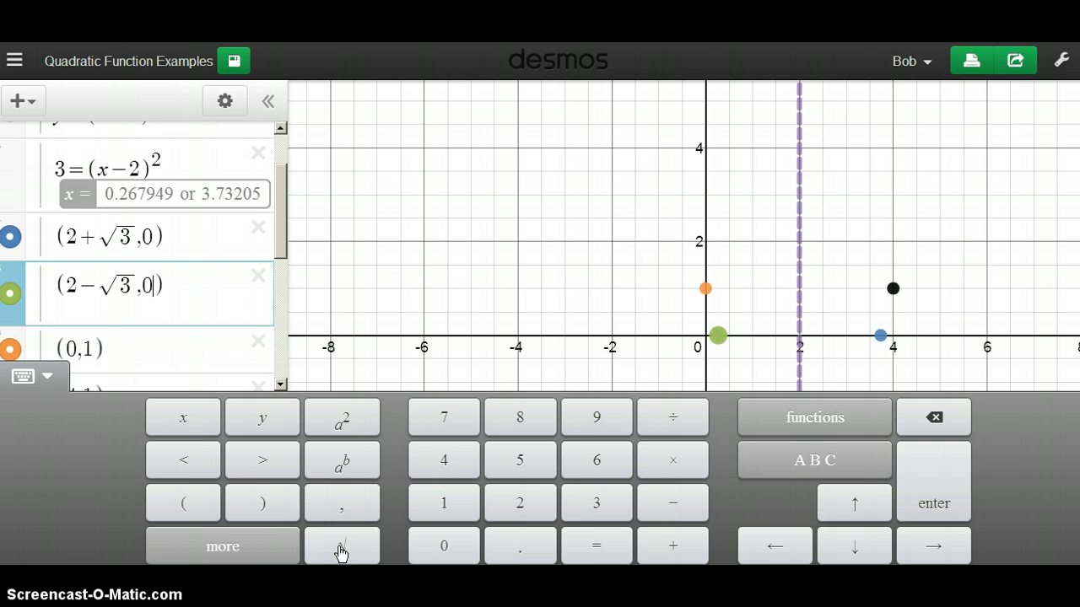
left_click(462, 223)
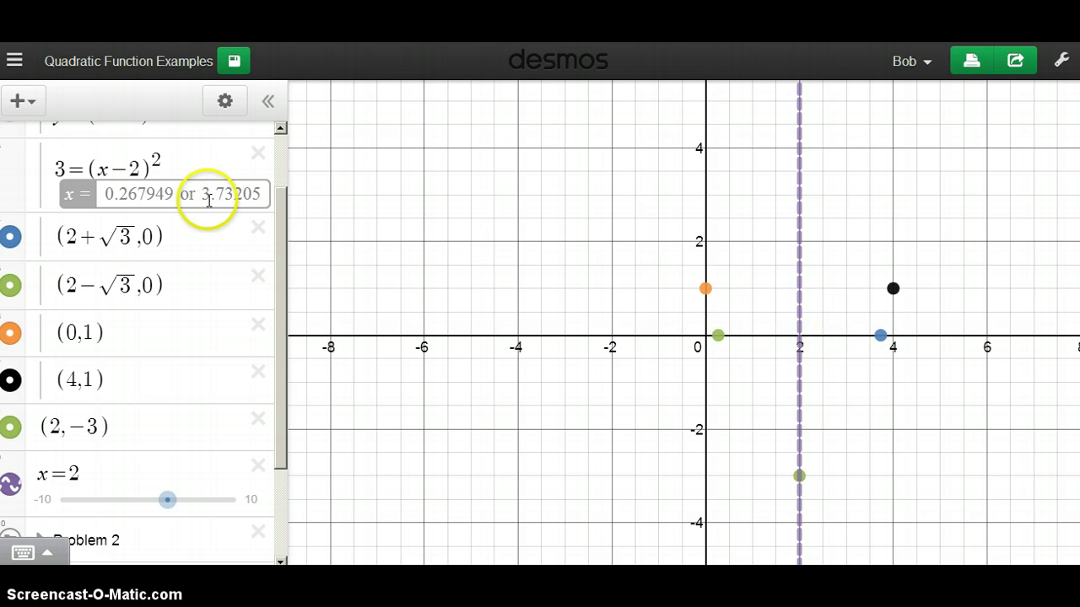
left_click_drag(279, 281, 279, 216)
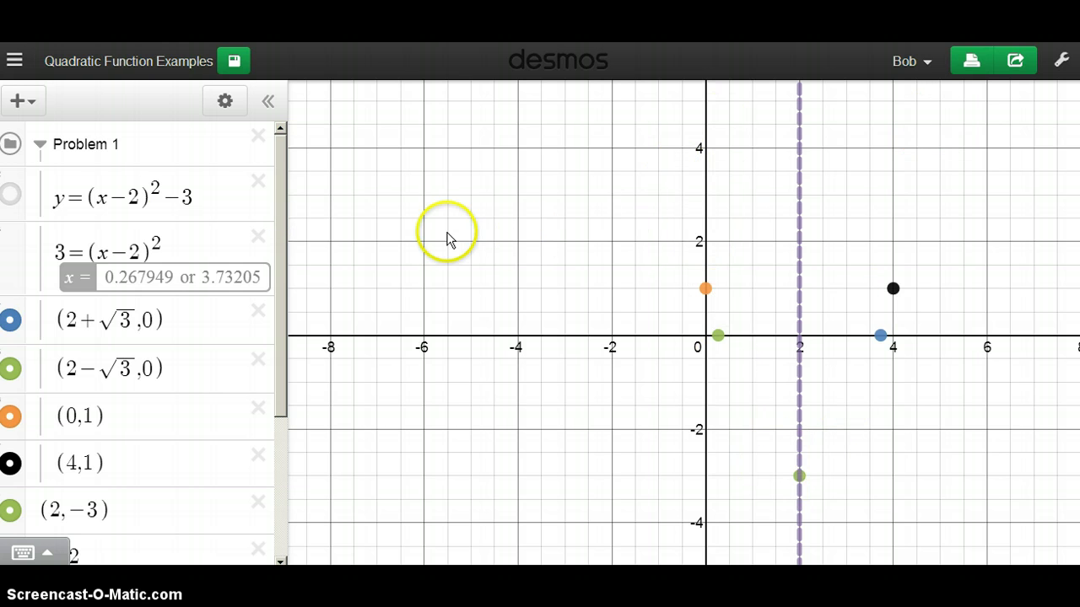
Step: Delete Problem 1's vertex point (2,−3) and its x=2 axis line
left_click(10, 197)
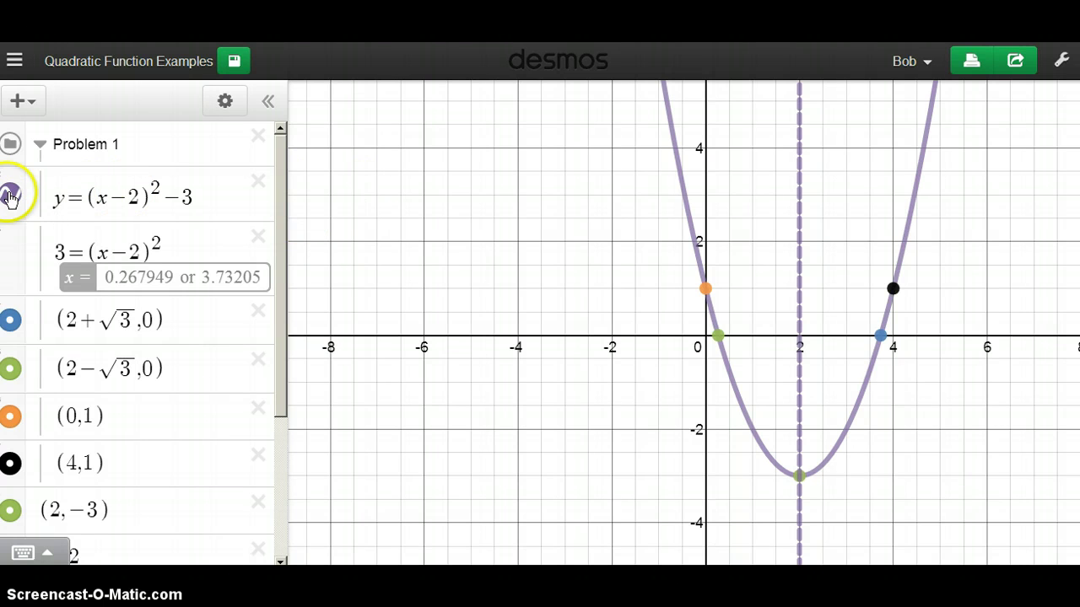
left_click(41, 148)
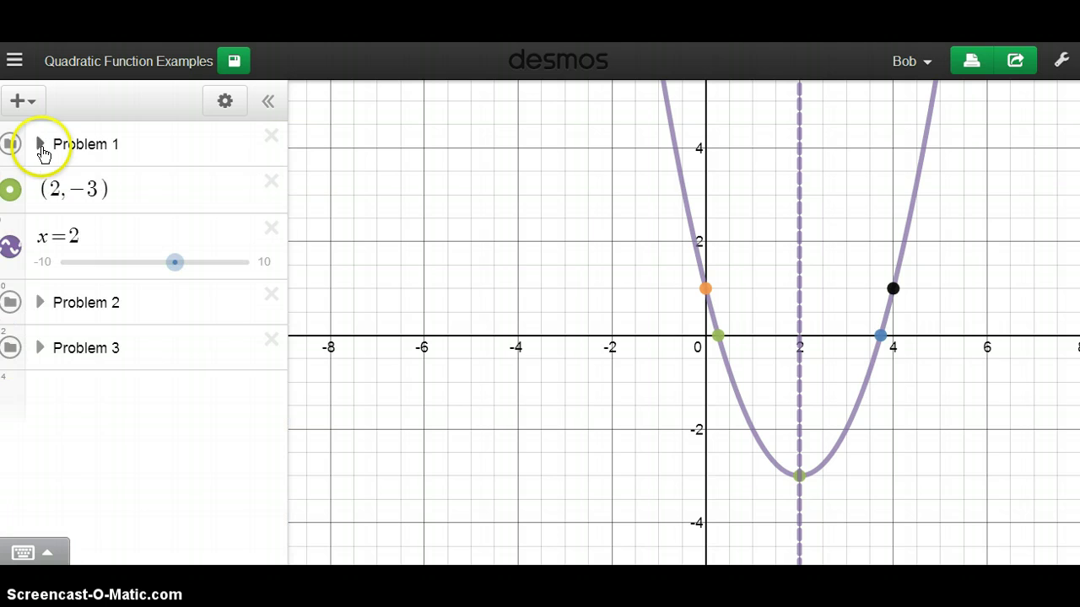
left_click(271, 183)
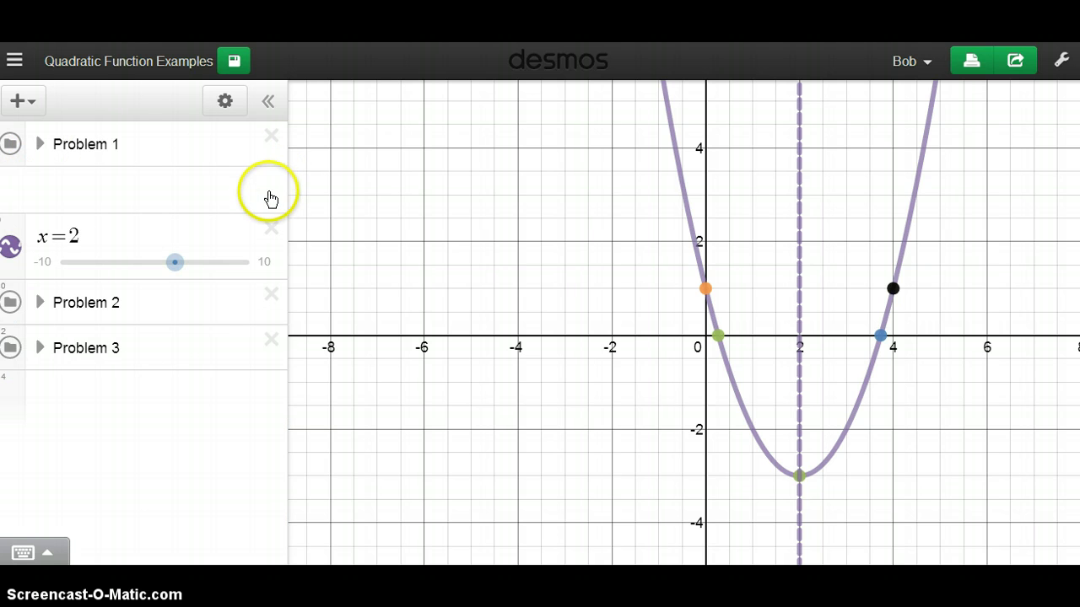
left_click(270, 180)
left_click(39, 147)
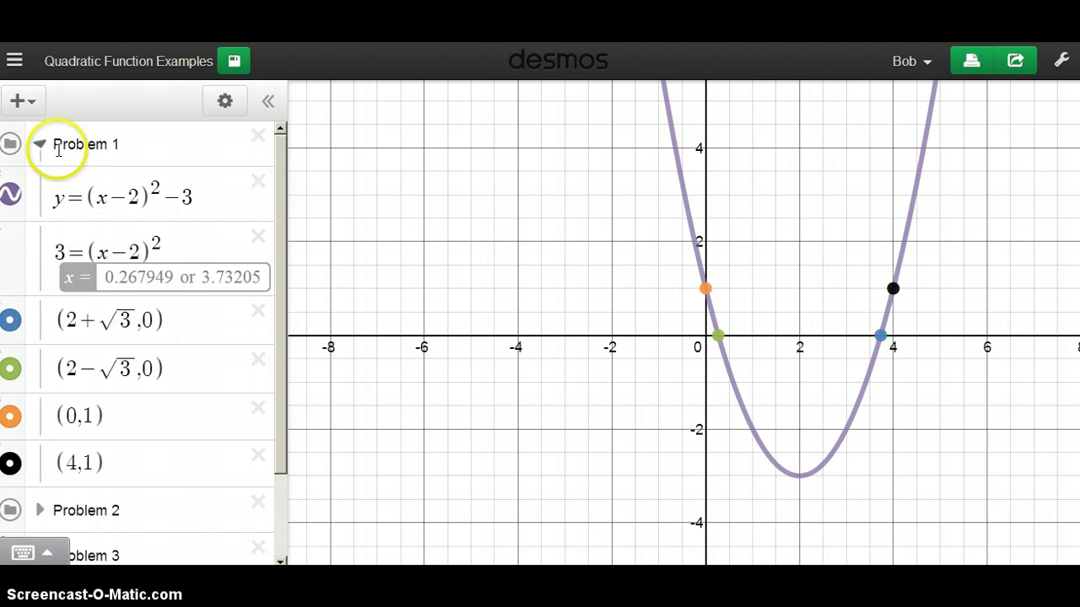
Step: Hide the Problem 1 parabola and its four points, then collapse the folder
left_click(11, 195)
left_click(11, 321)
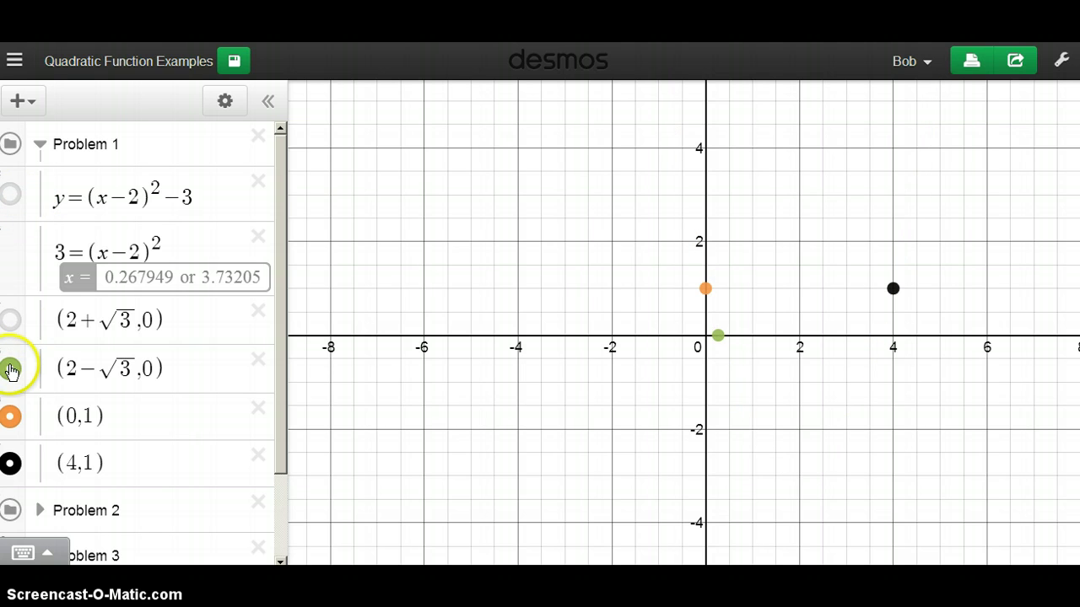
left_click(11, 368)
left_click(10, 416)
left_click(11, 463)
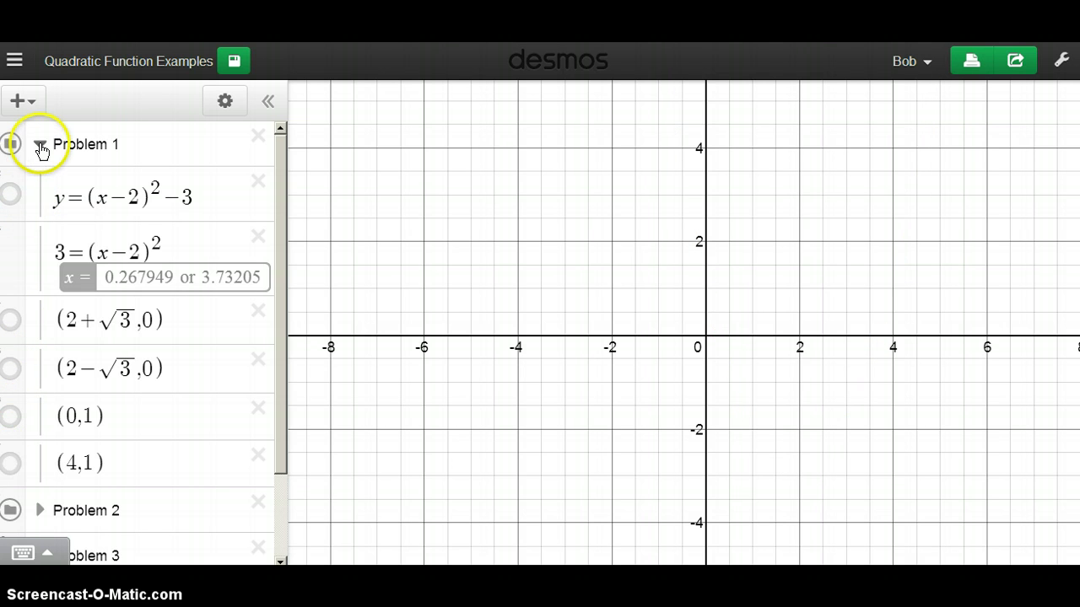
left_click(40, 144)
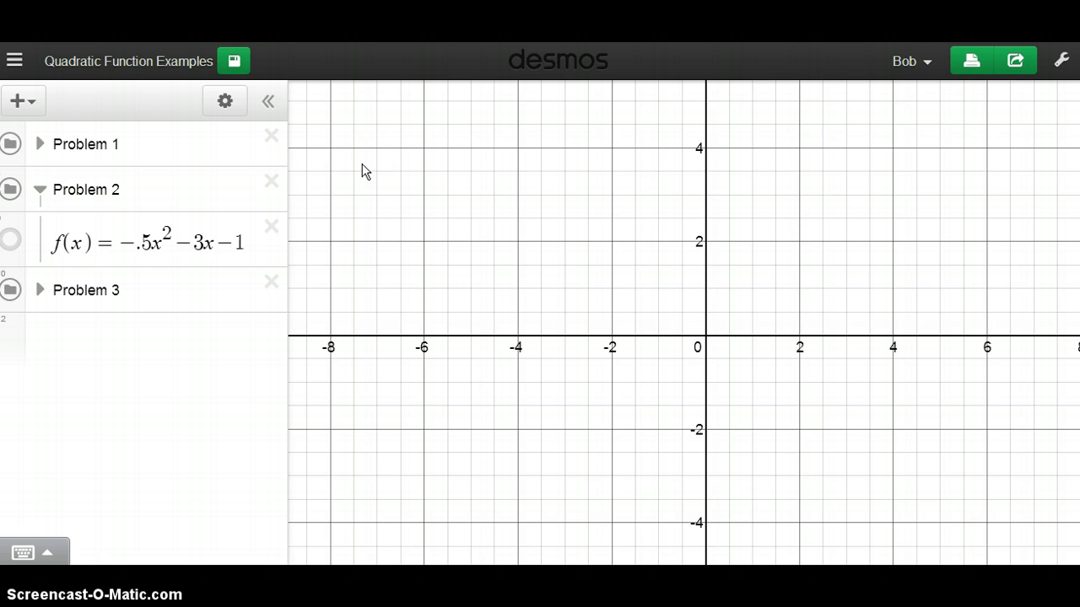
Step: Add the point (−3, f(−3)) under f(x) in the Problem 2 folder
left_click(248, 248)
left_click(18, 100)
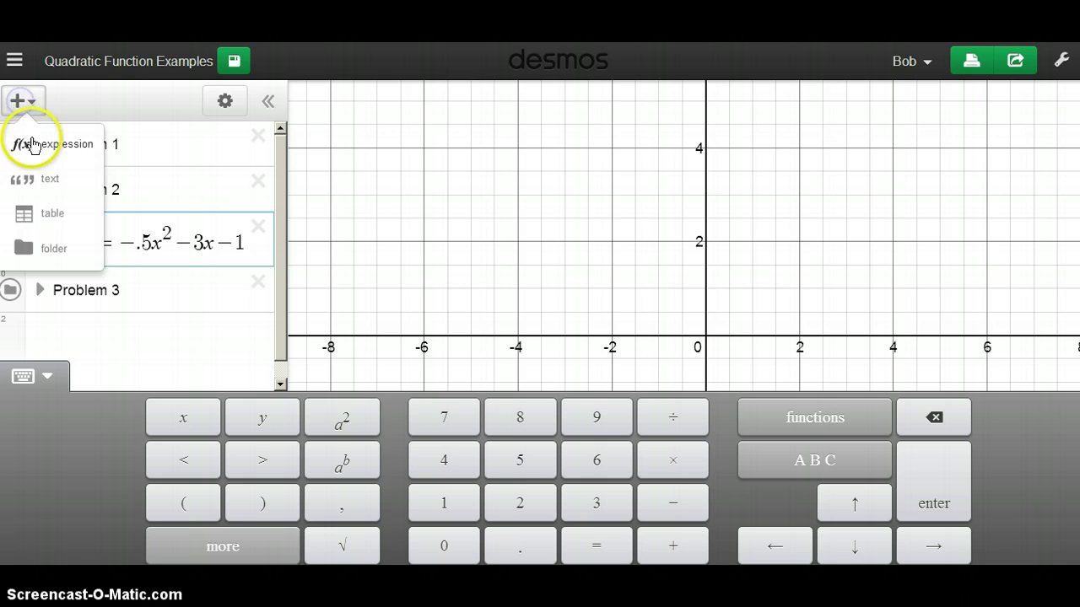
left_click(32, 145)
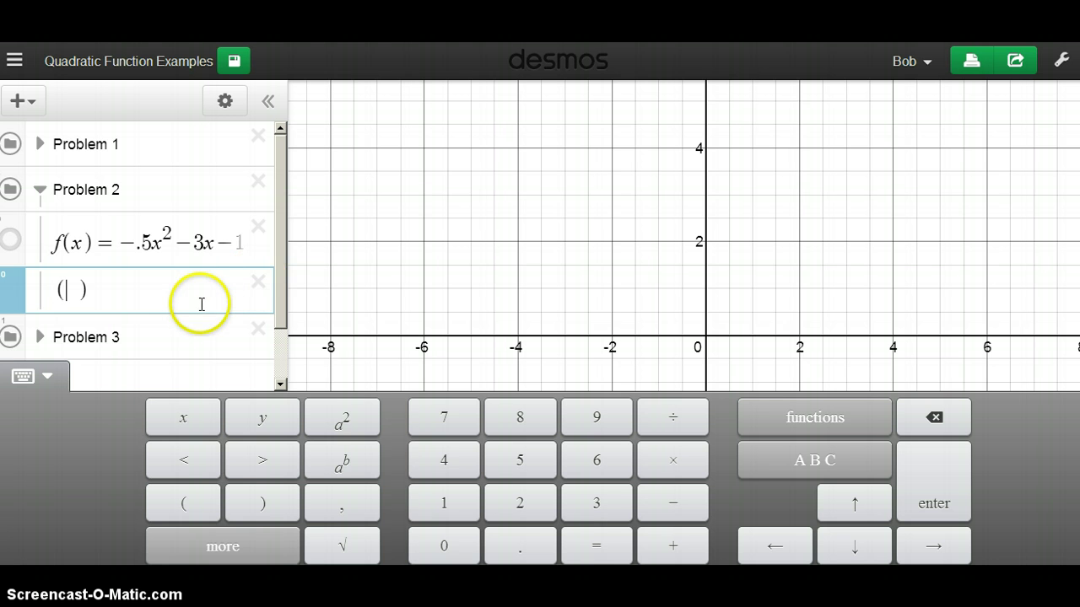
type("(")
left_click(203, 267)
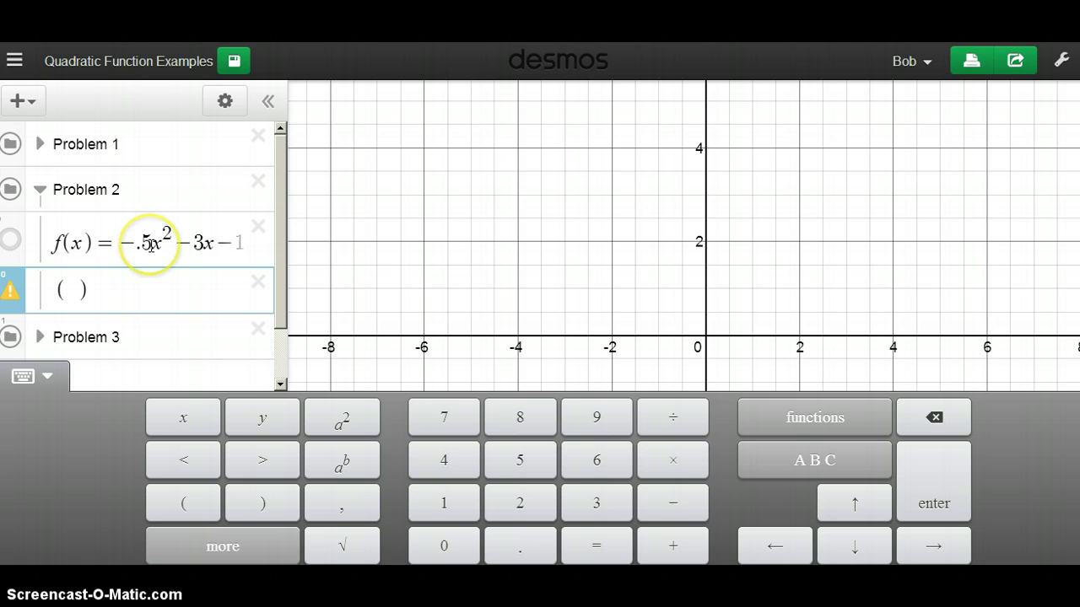
type(",f(-")
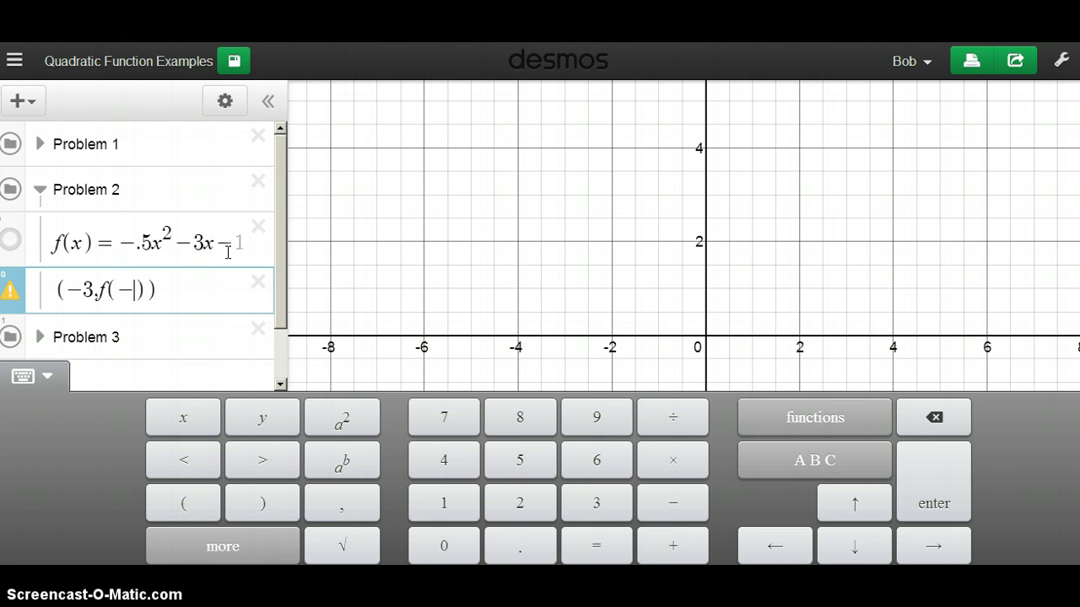
type("3")
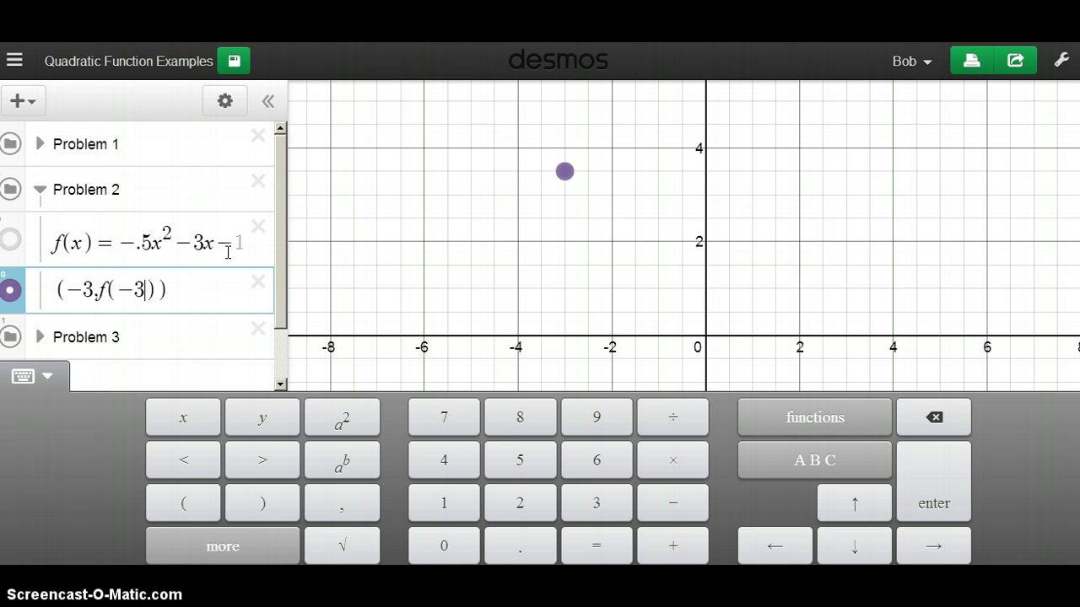
left_click(410, 221)
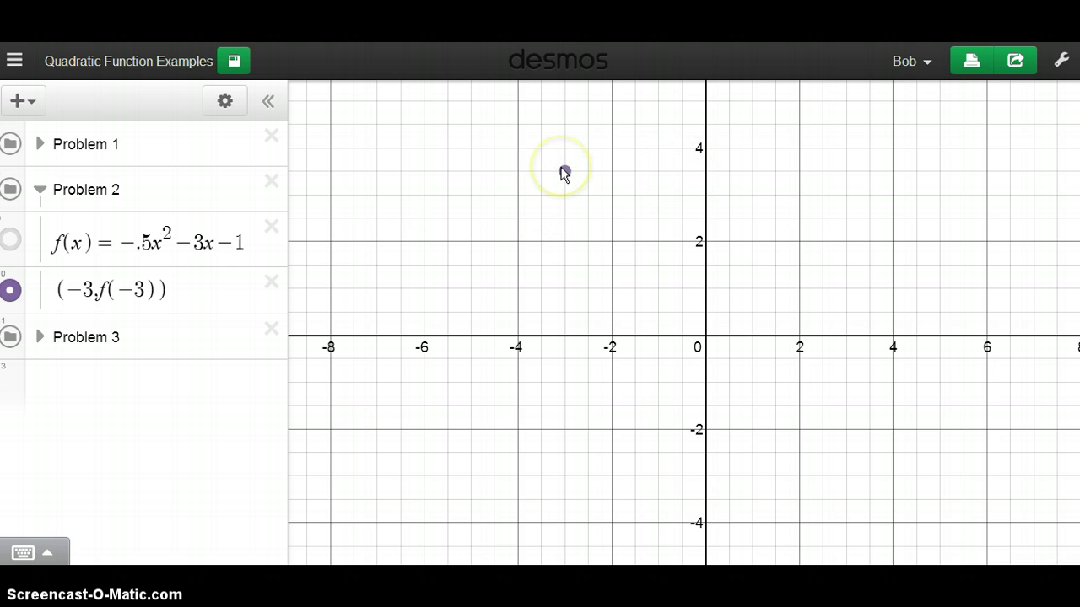
left_click(198, 289)
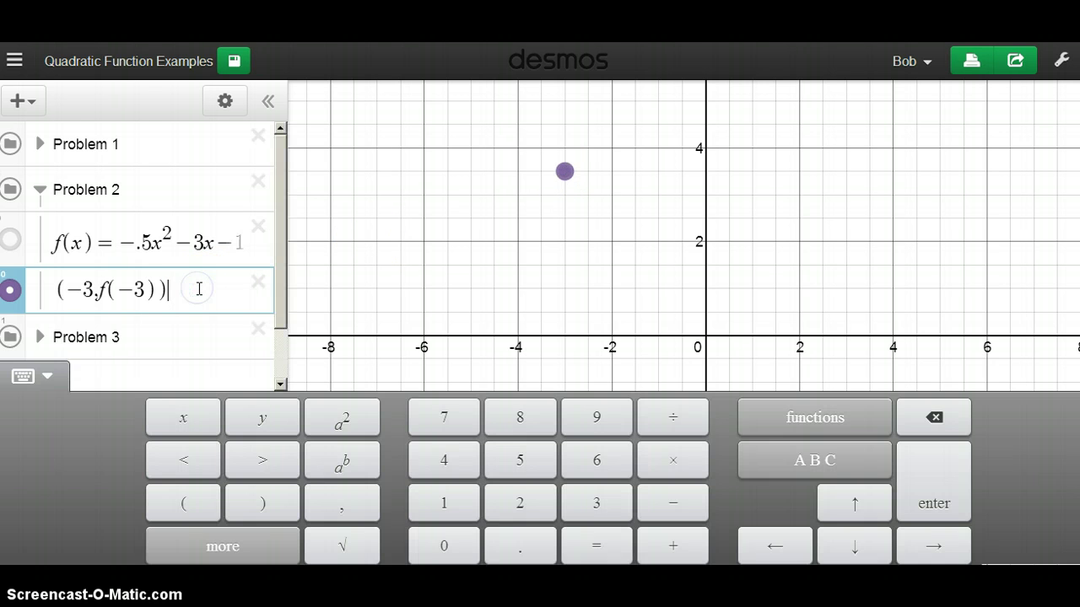
Step: Draw x = −3 as a dashed vertical axis line and add an empty row below it
left_click(24, 102)
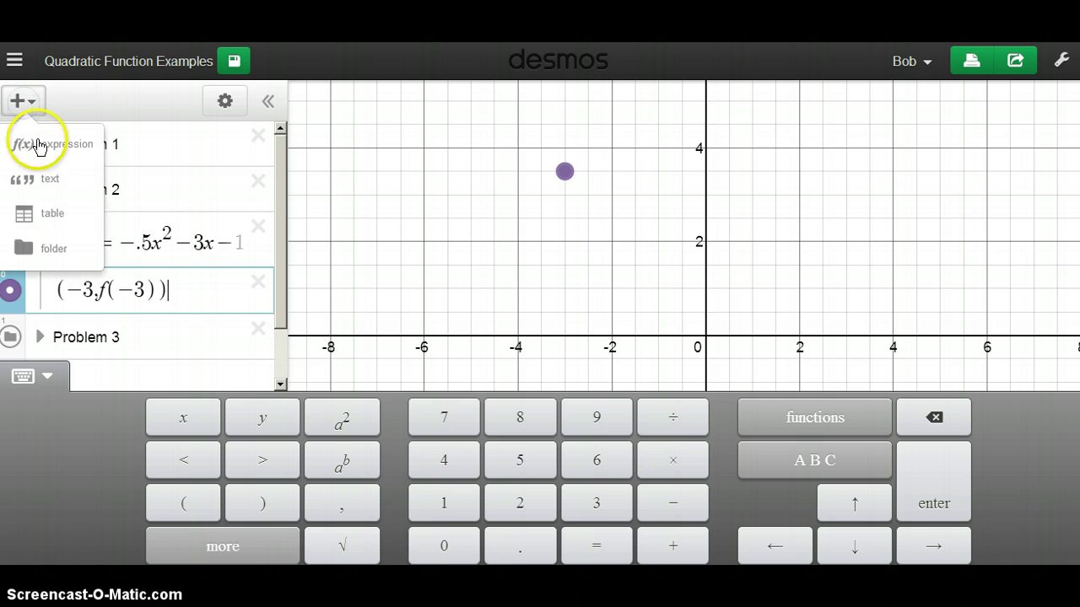
left_click(38, 140)
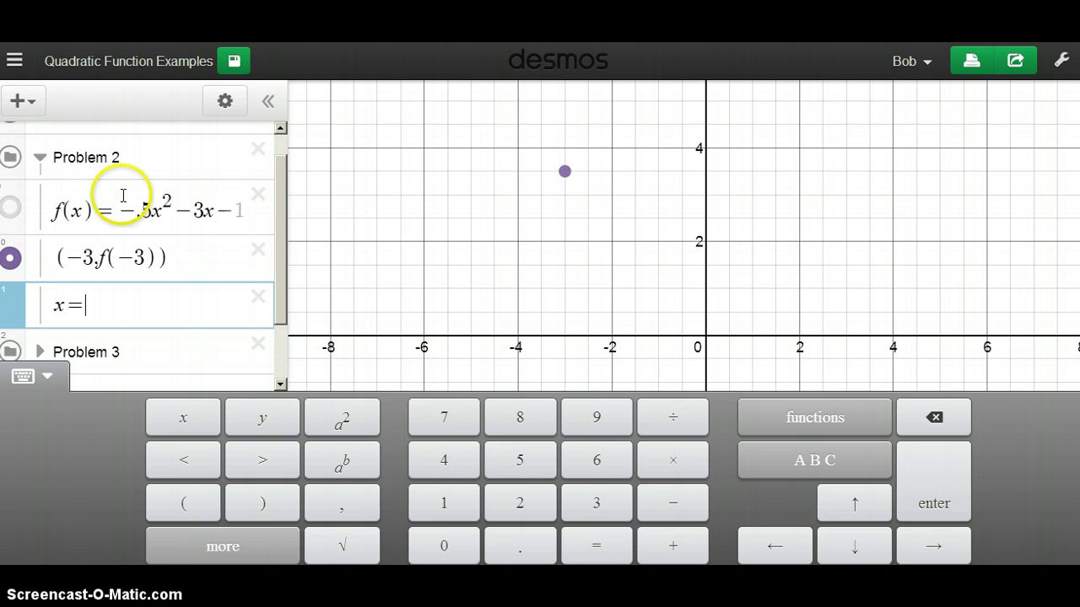
type("x=-3")
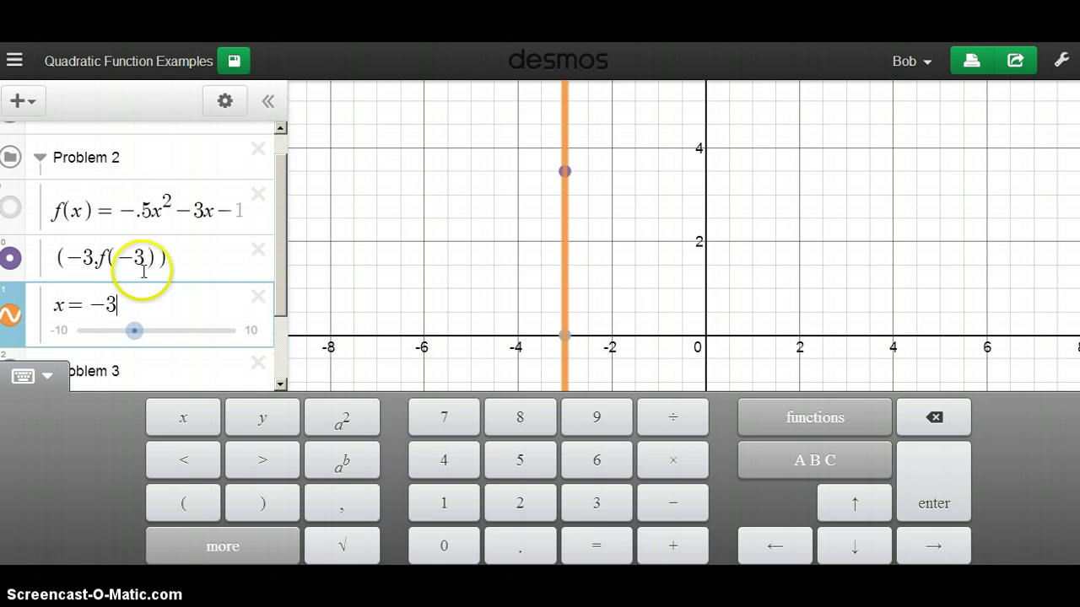
left_click(12, 318)
left_click(70, 323)
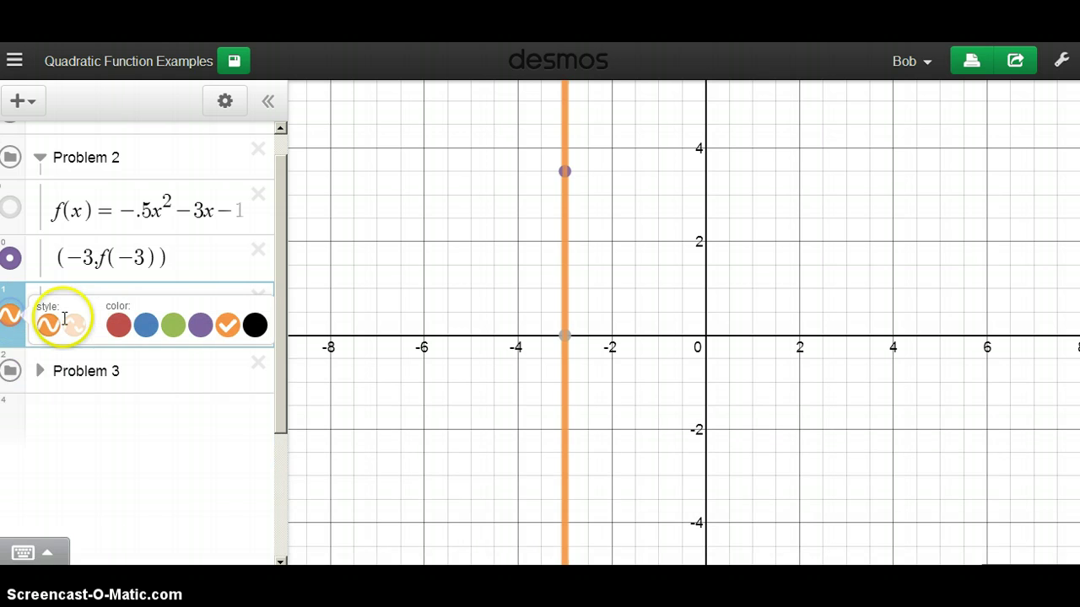
left_click(337, 210)
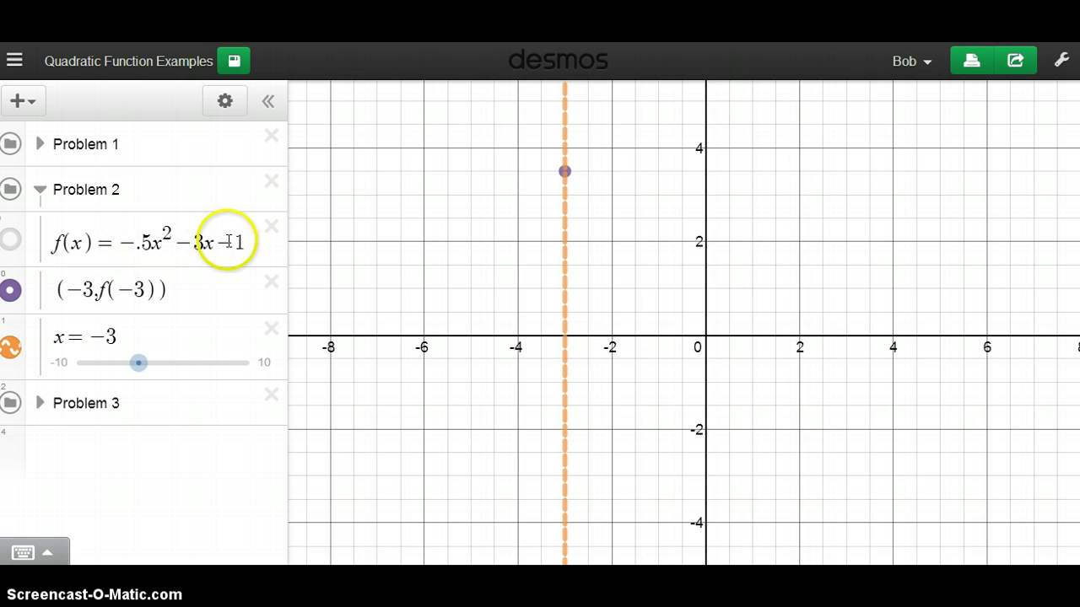
left_click(226, 330)
left_click(19, 101)
left_click(33, 144)
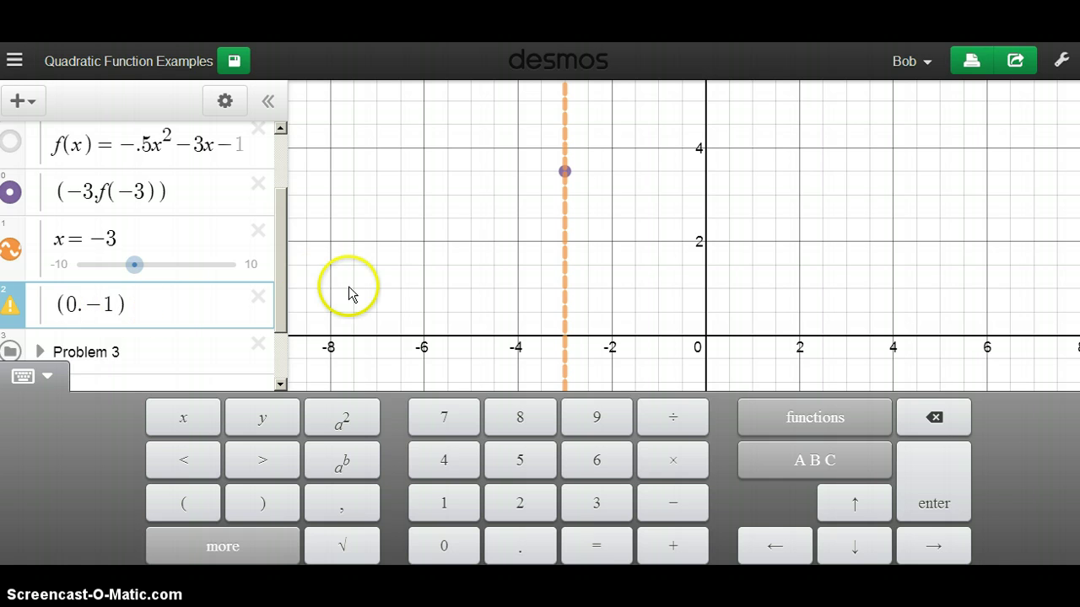
Step: Fix the mistyped row so it reads the y-intercept point (0,−1)
left_click(81, 305)
key("BackSpace")
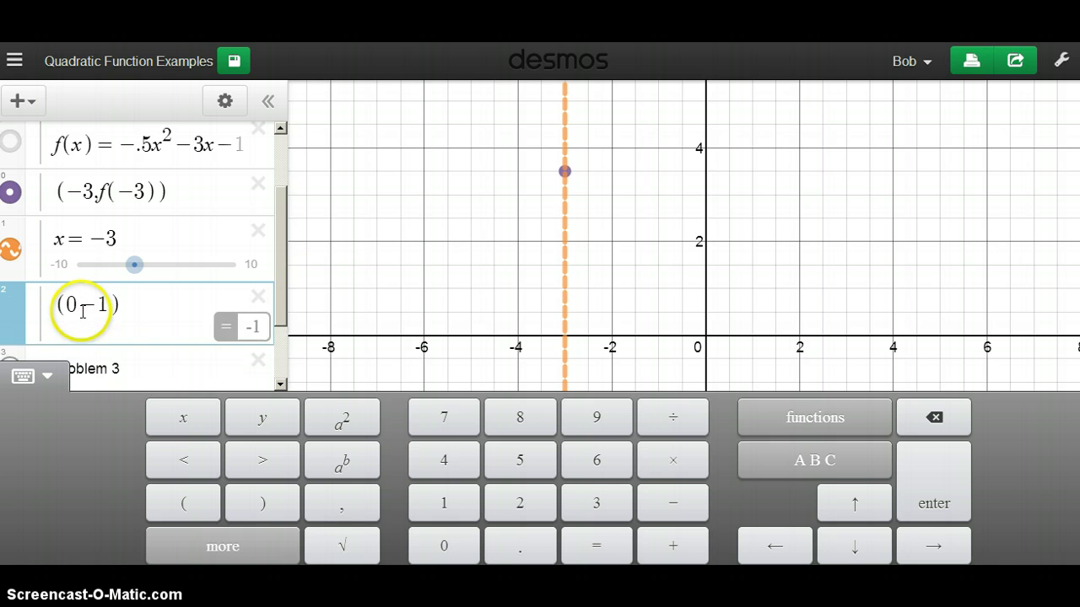
type(",")
left_click(400, 242)
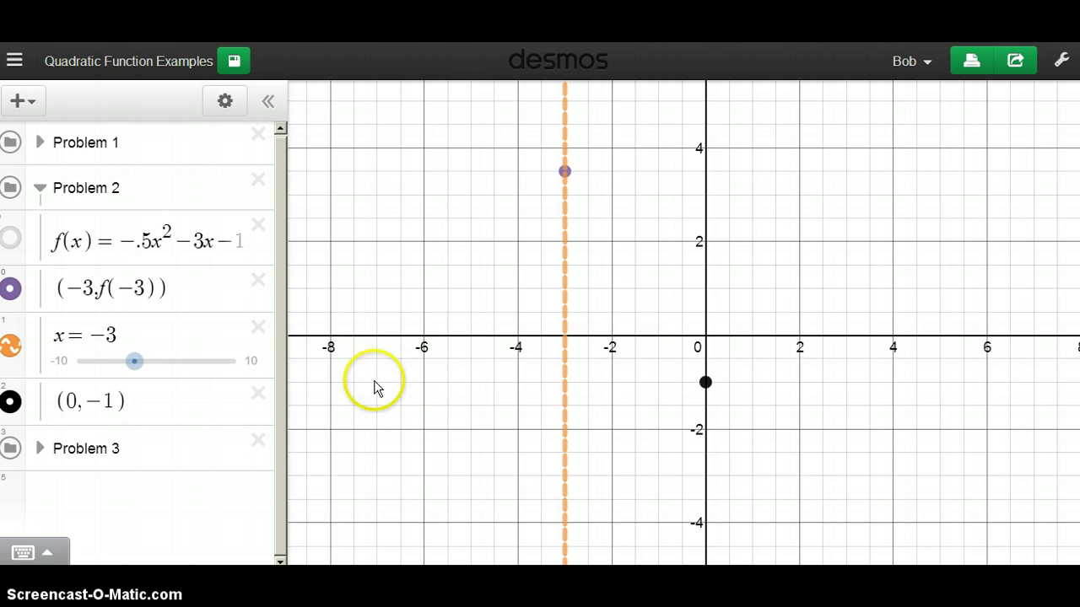
Step: Add the mirror point (−6,−1) below (0,−1) and scroll the list back up
left_click(198, 401)
left_click(20, 100)
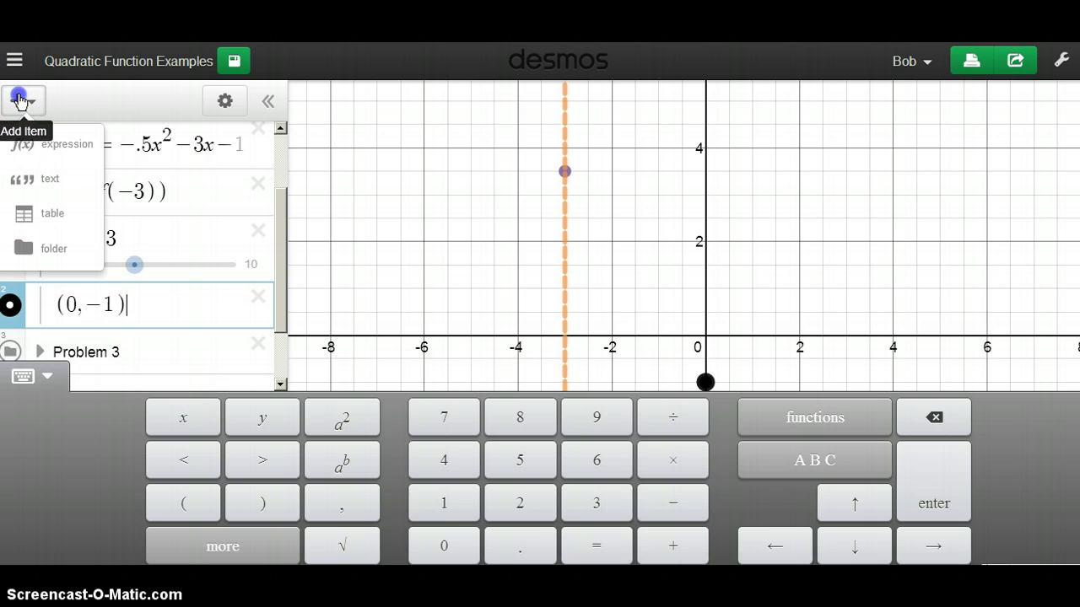
left_click(53, 152)
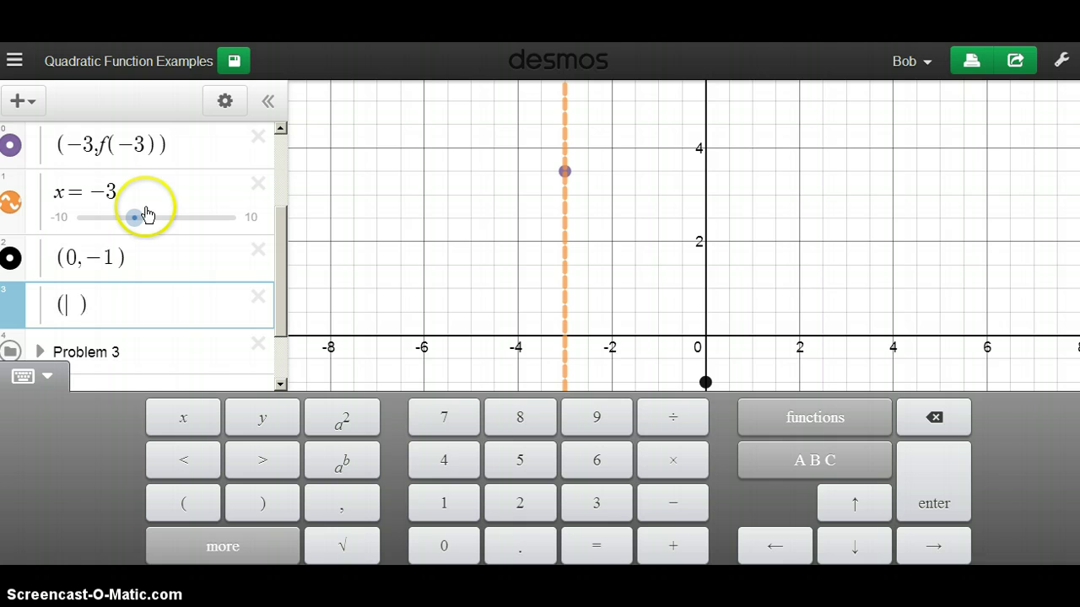
type("(-6,-1")
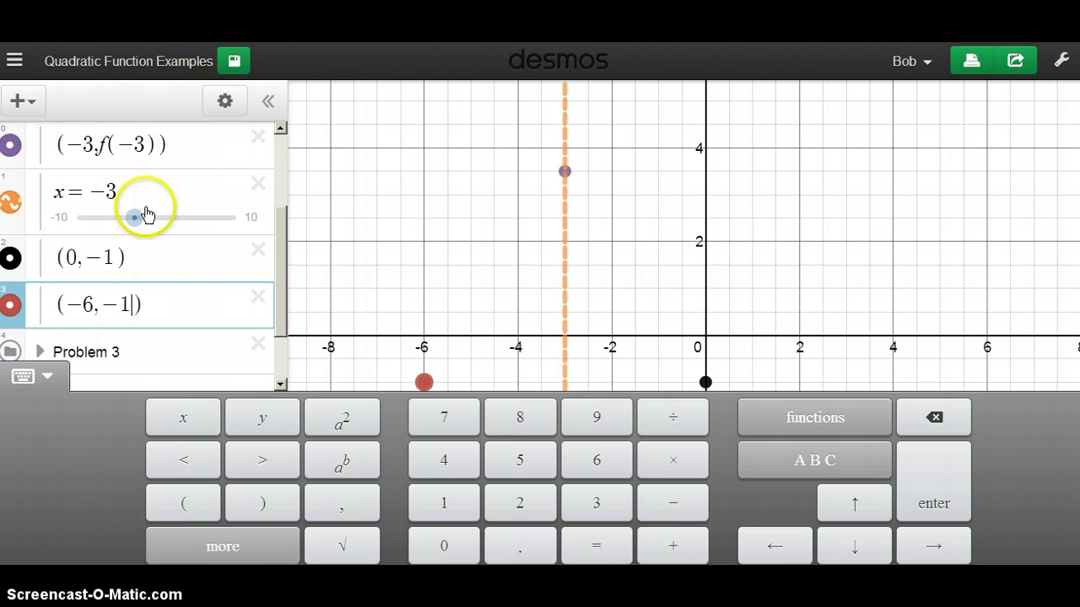
left_click(386, 242)
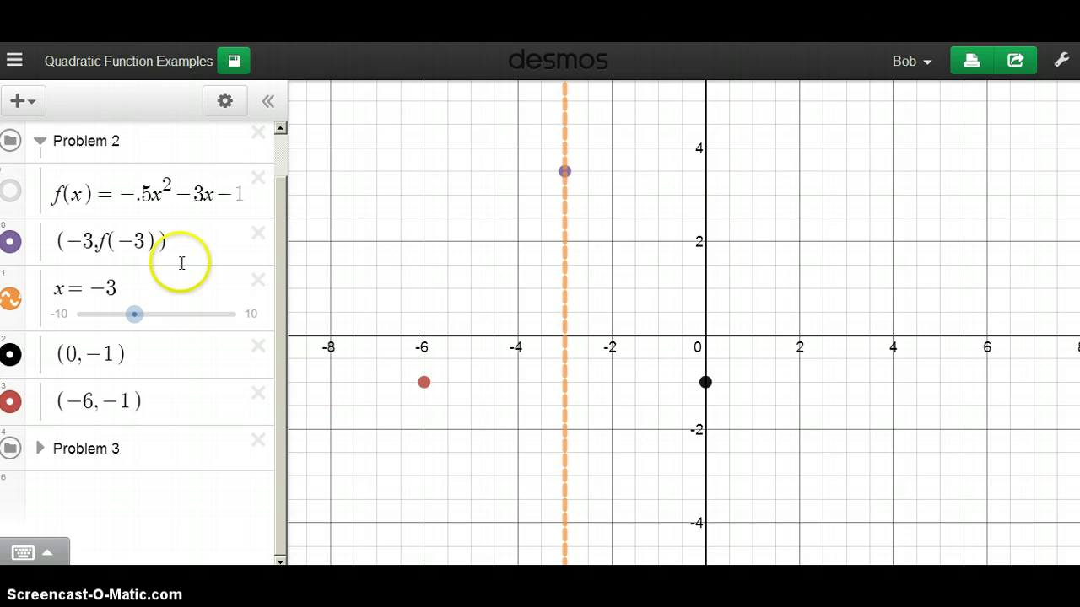
left_click(251, 196)
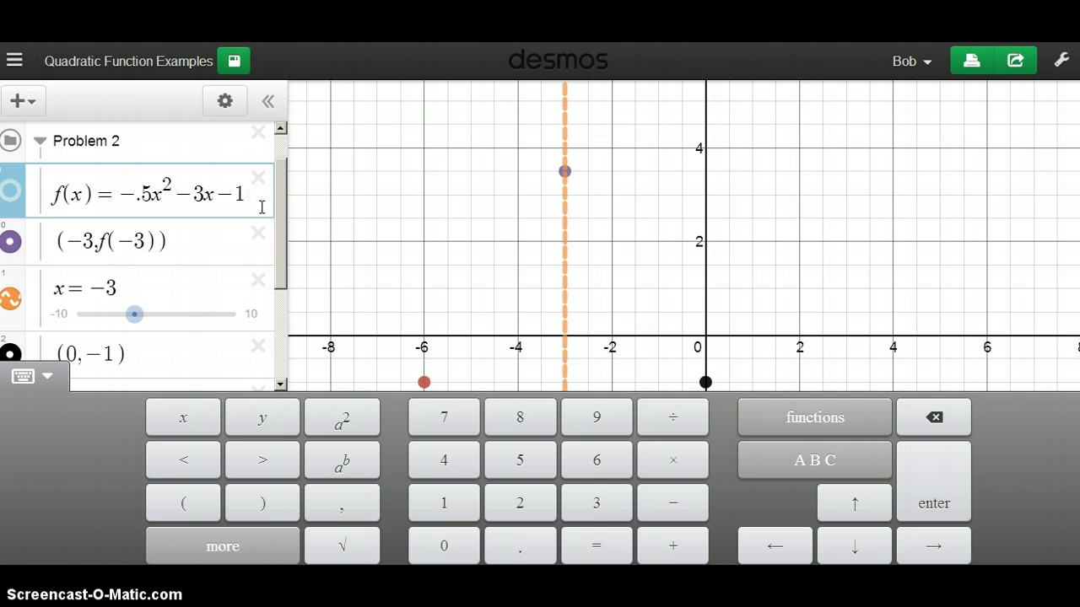
scroll(264, 218, "down", 3)
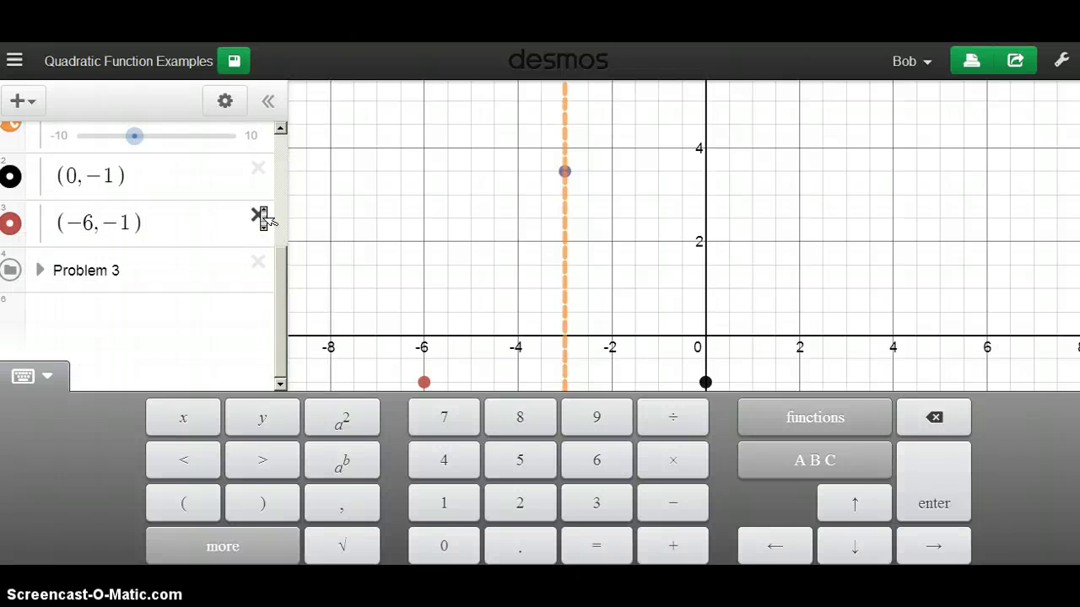
left_click_drag(282, 279, 283, 171)
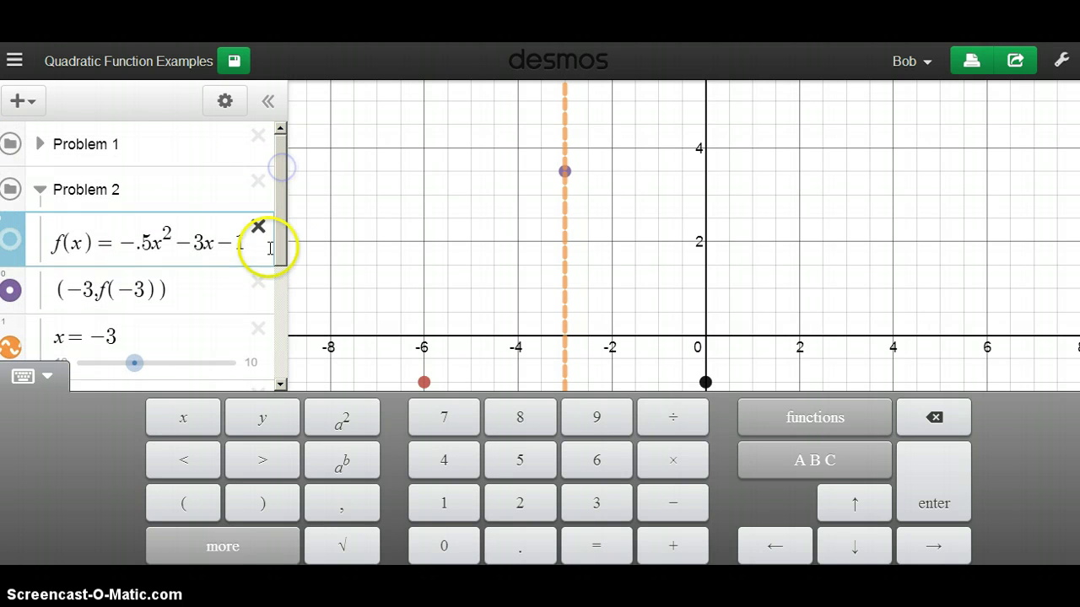
Step: Enter the quadratic formula (3+√(9−4(.5)))/−1 below f(x) to evaluate a root
left_click(25, 101)
left_click(34, 144)
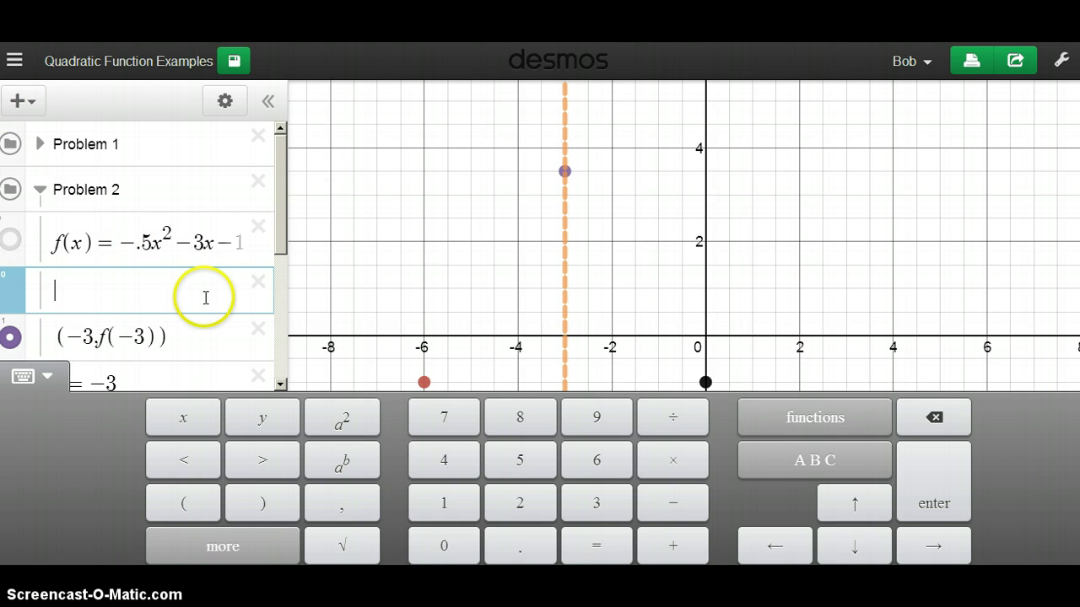
type("(3+")
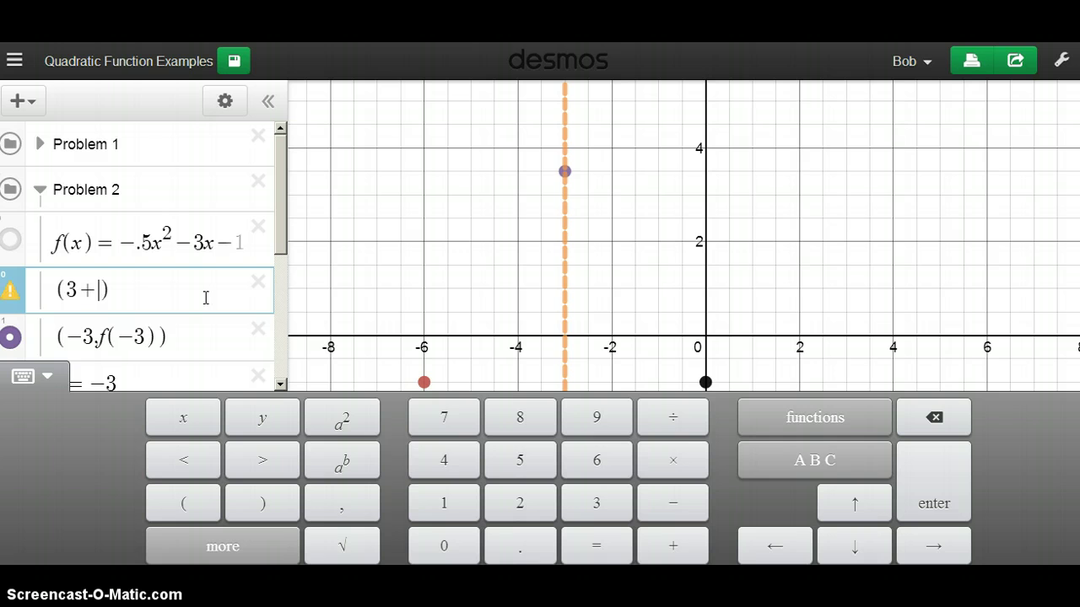
left_click(343, 549)
left_click(345, 539)
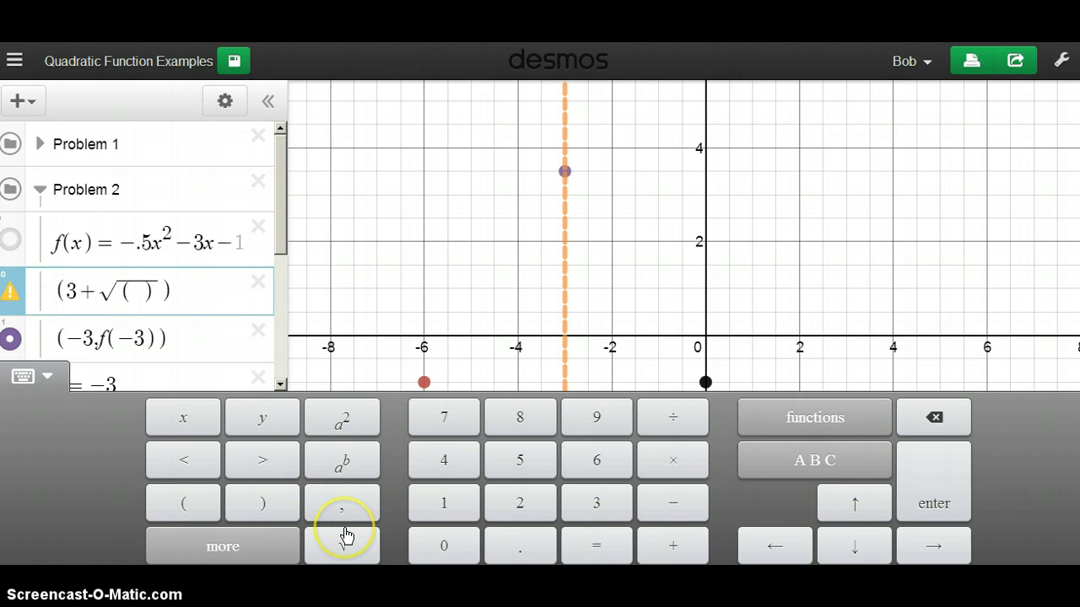
type("(9")
type("-4")
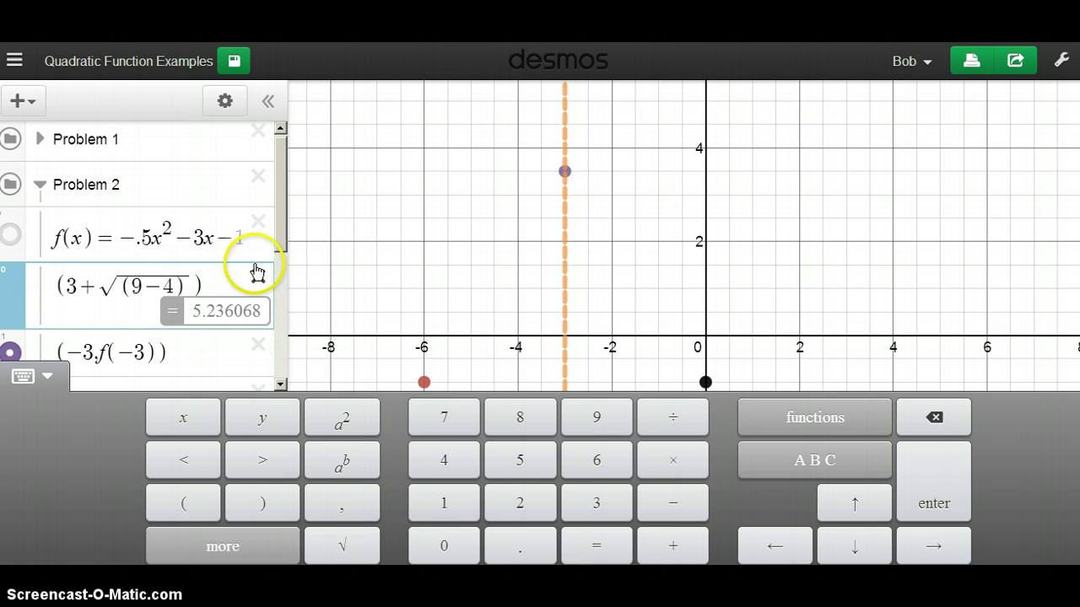
type("(.35")
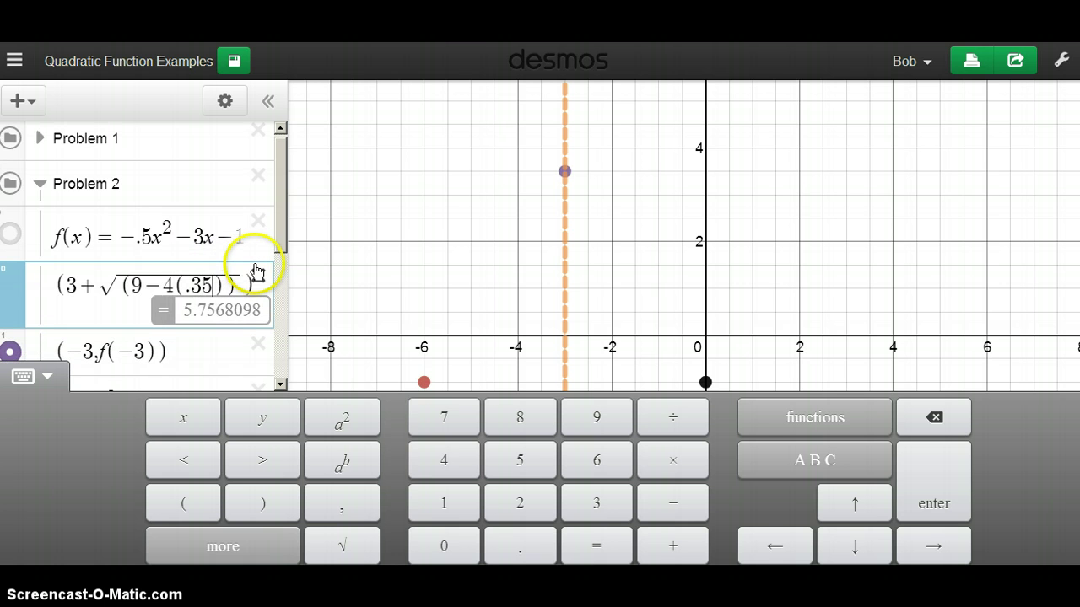
key("BackSpace")
type("5")
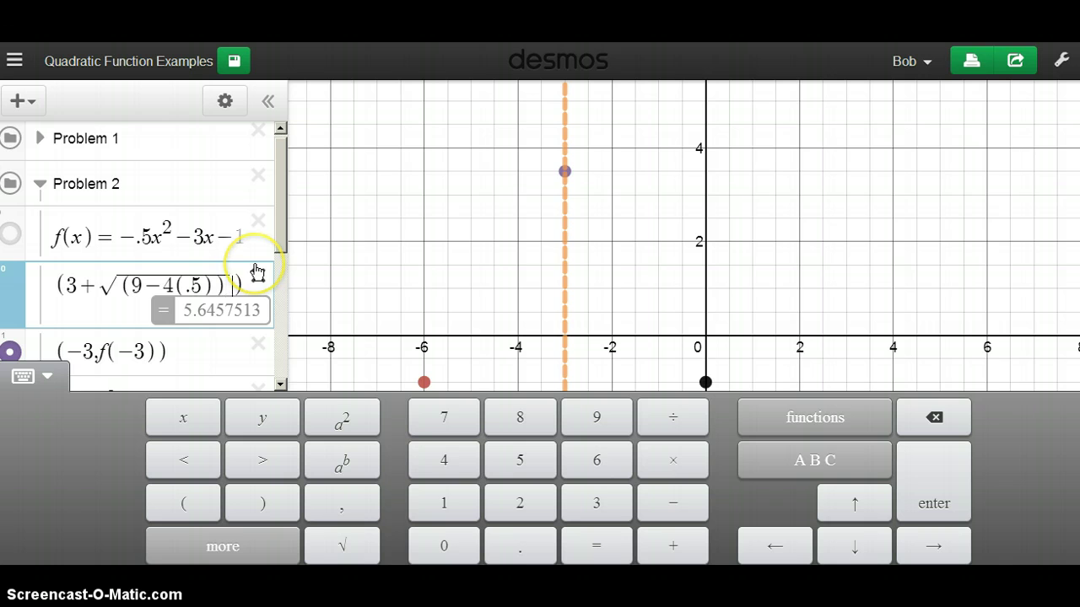
left_click(257, 273)
type("/-1")
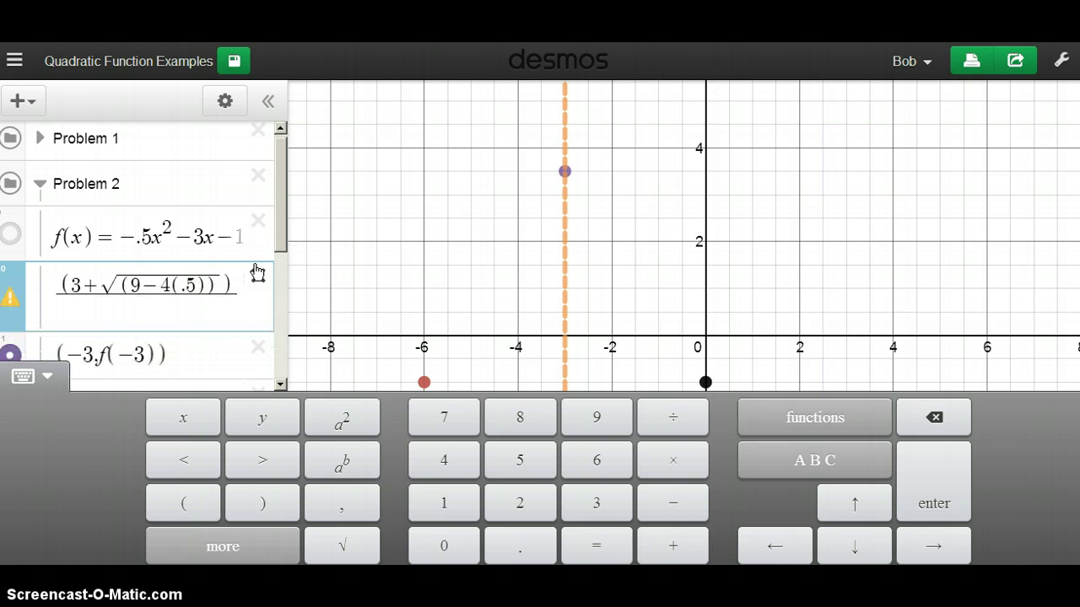
left_click(286, 263)
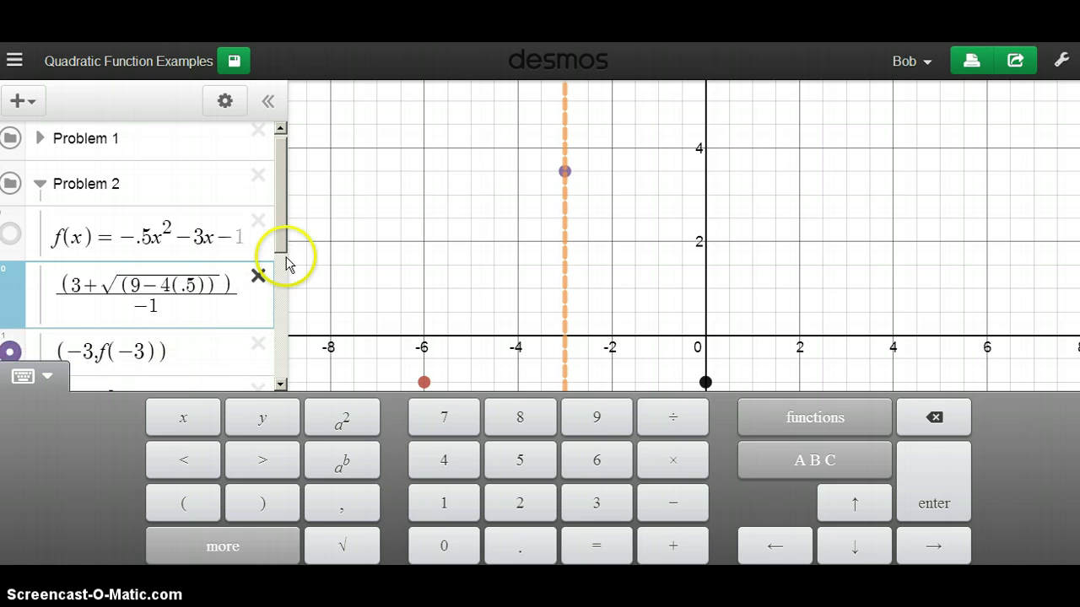
left_click(427, 258)
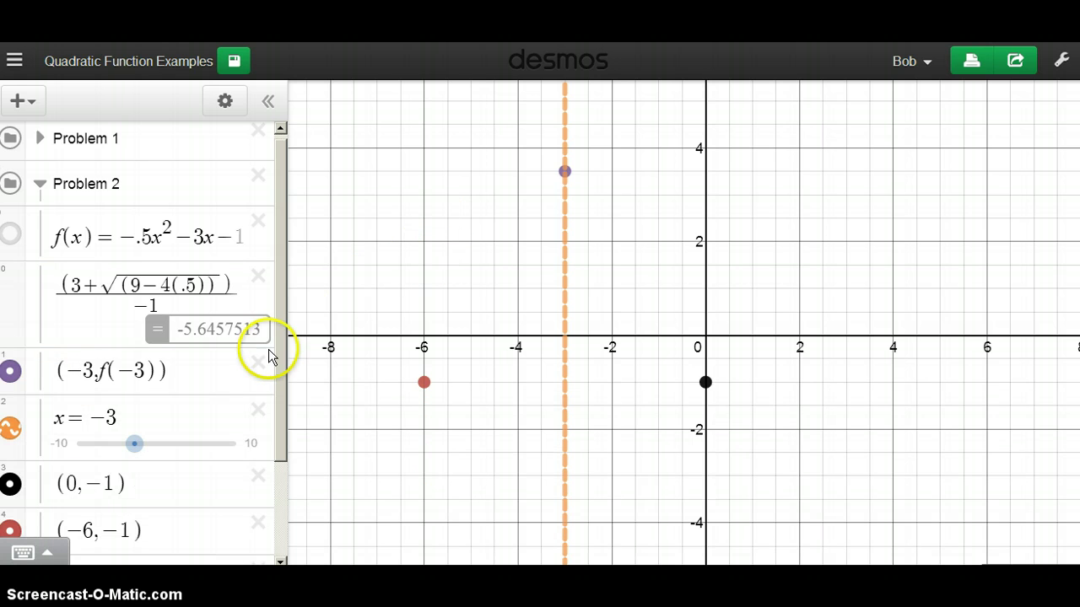
left_click(250, 299)
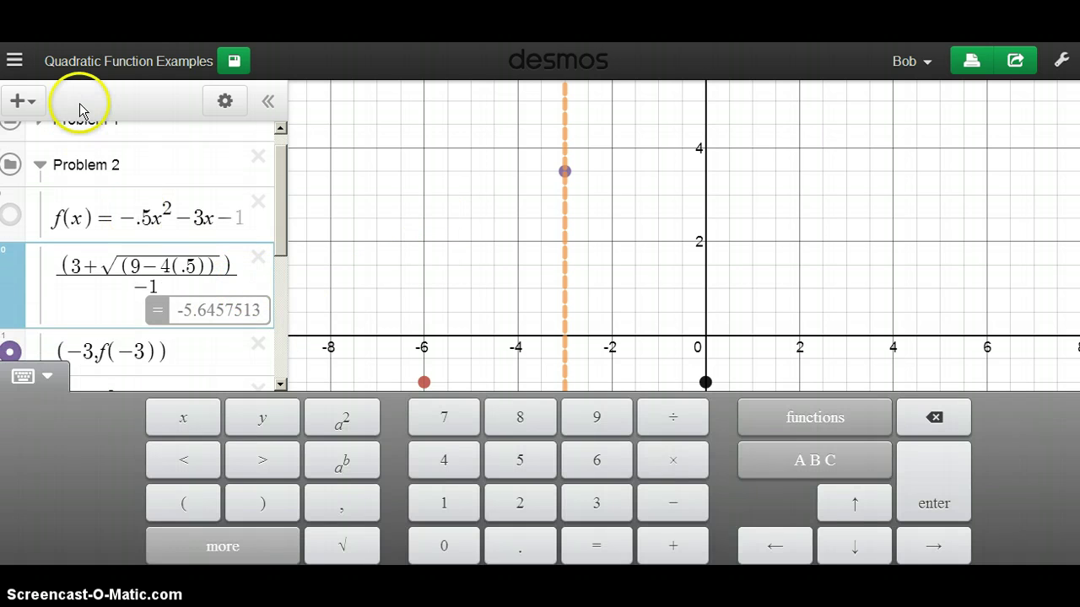
Step: Plot the intercept (−5.64, 0) and switch the formula's + to − for the other root
left_click(21, 103)
left_click(29, 140)
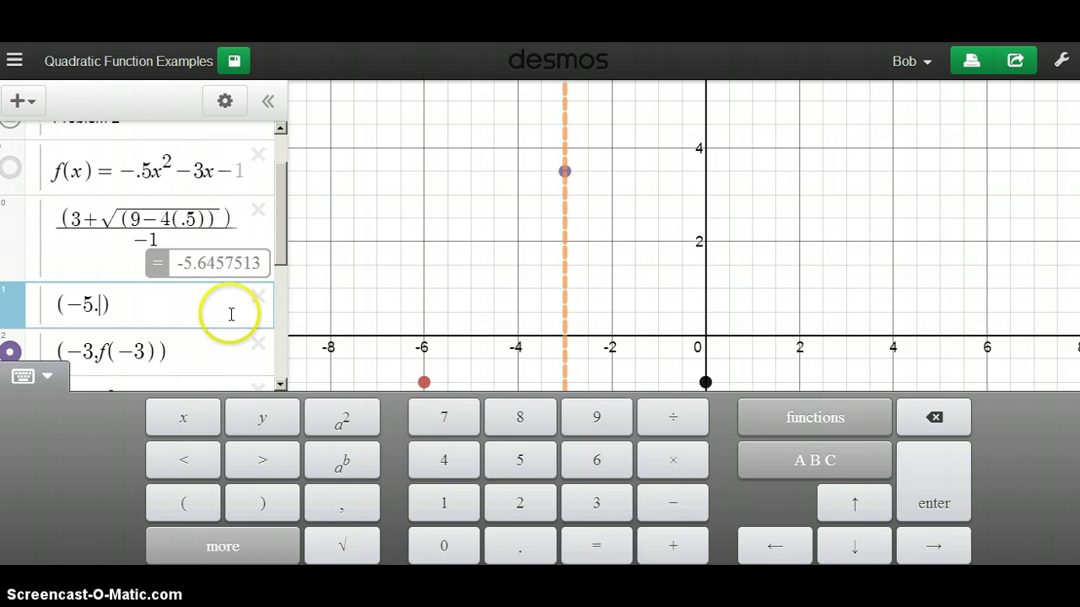
type("(-5.64,0")
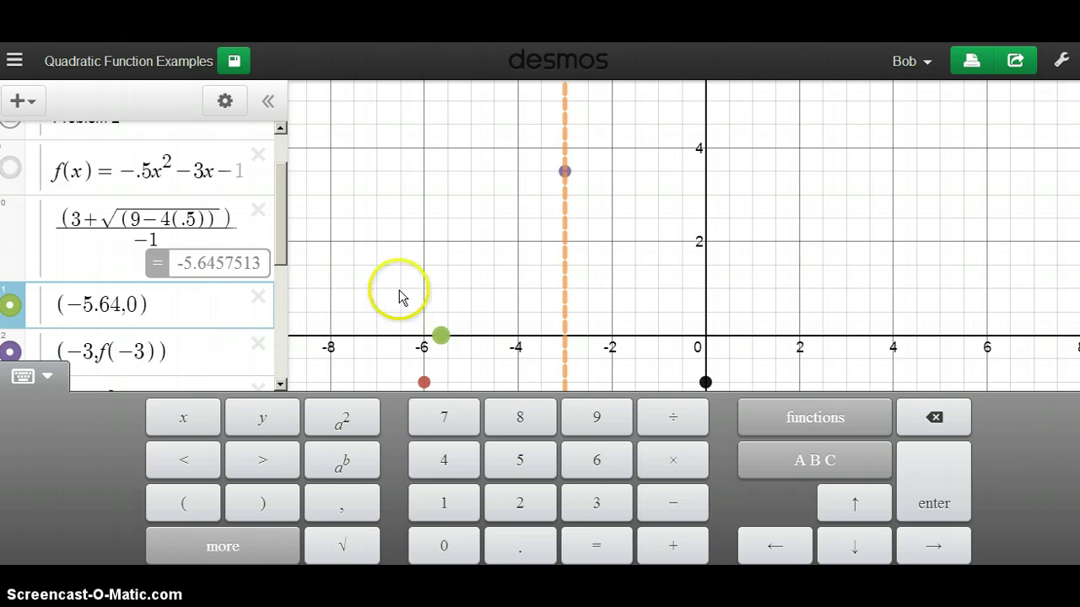
left_click(365, 243)
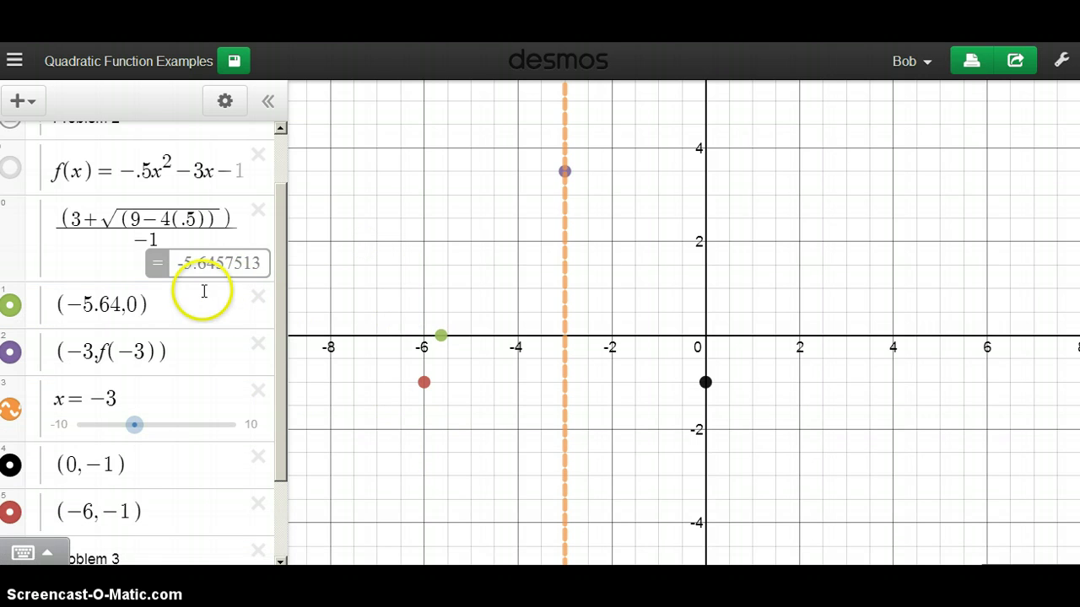
left_click(101, 222)
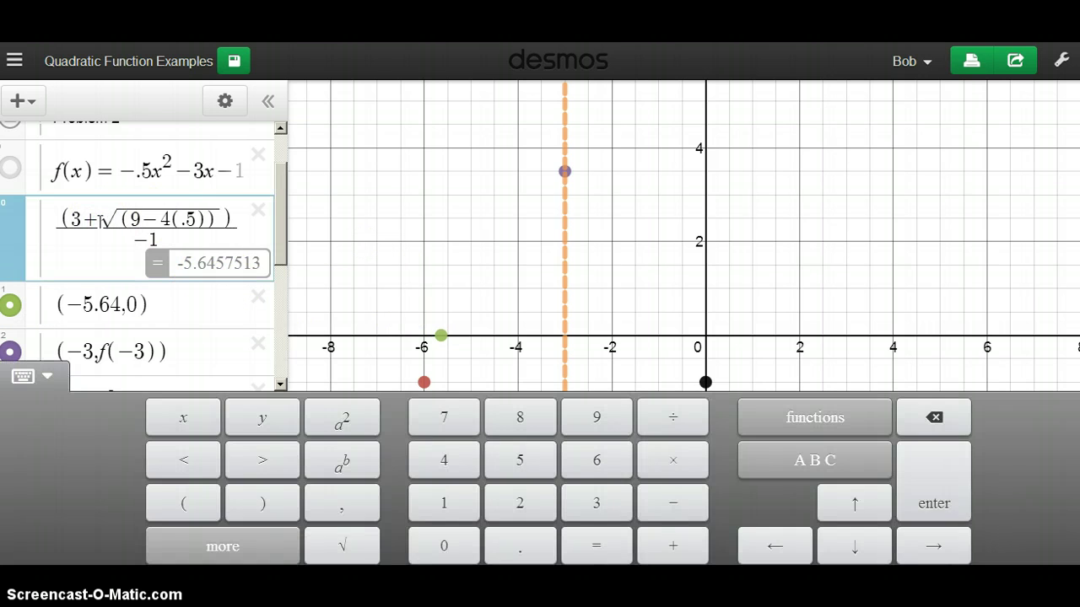
key("BackSpace")
type("-")
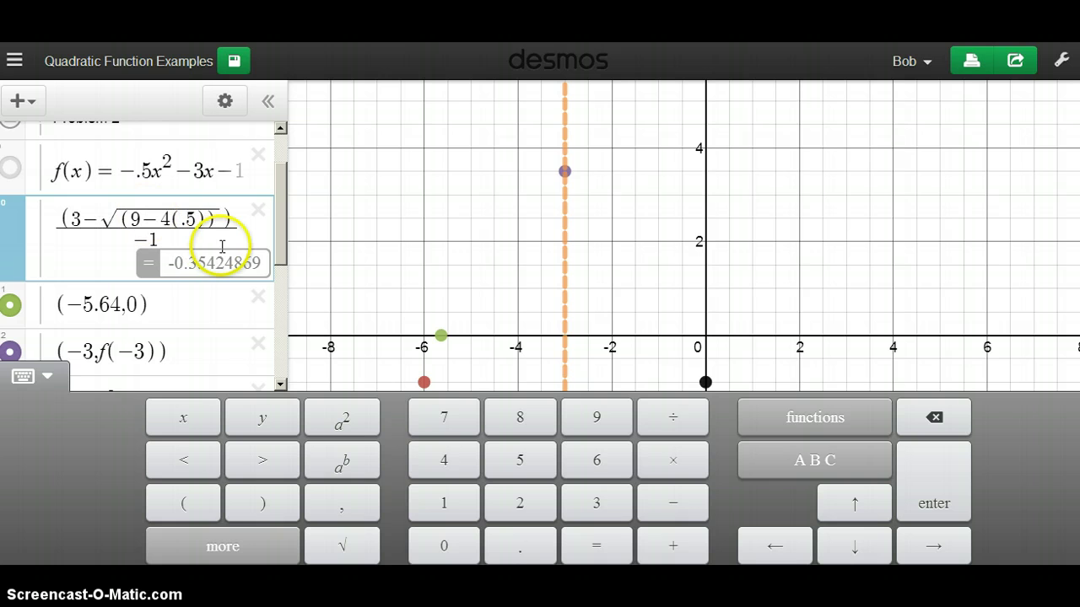
Step: Plot the second x-intercept (−.35, 0) below (−5.64, 0)
left_click(194, 308)
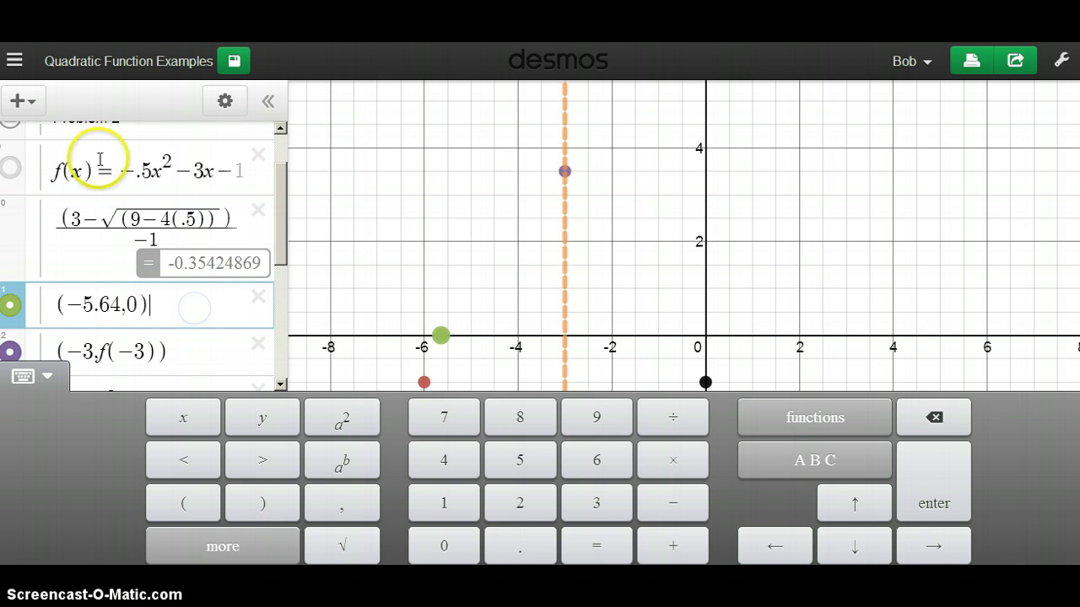
left_click(26, 99)
left_click(29, 151)
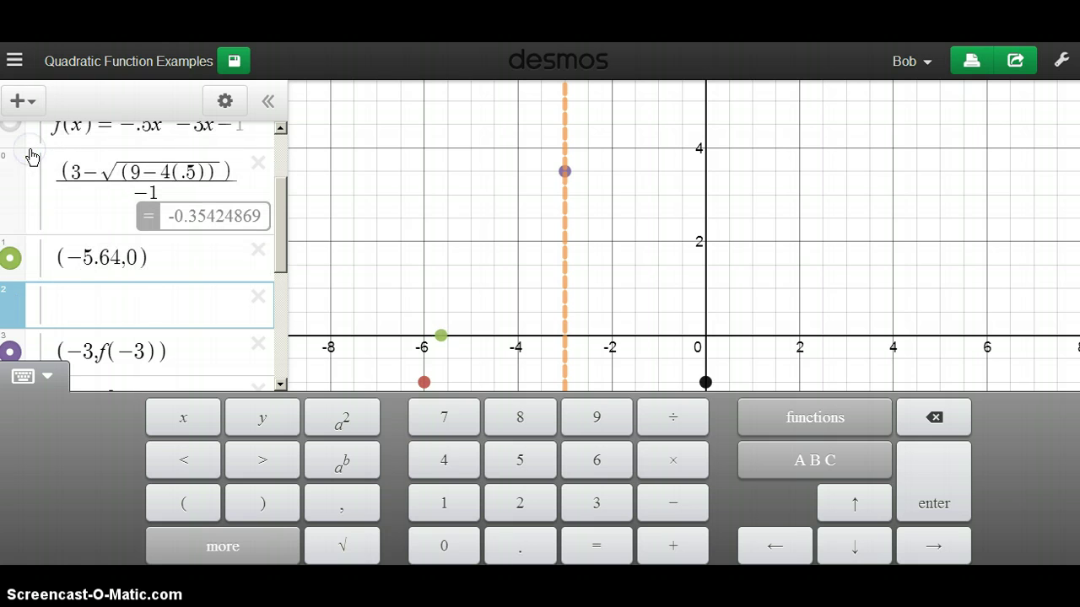
type("(-.35,0")
left_click(228, 135)
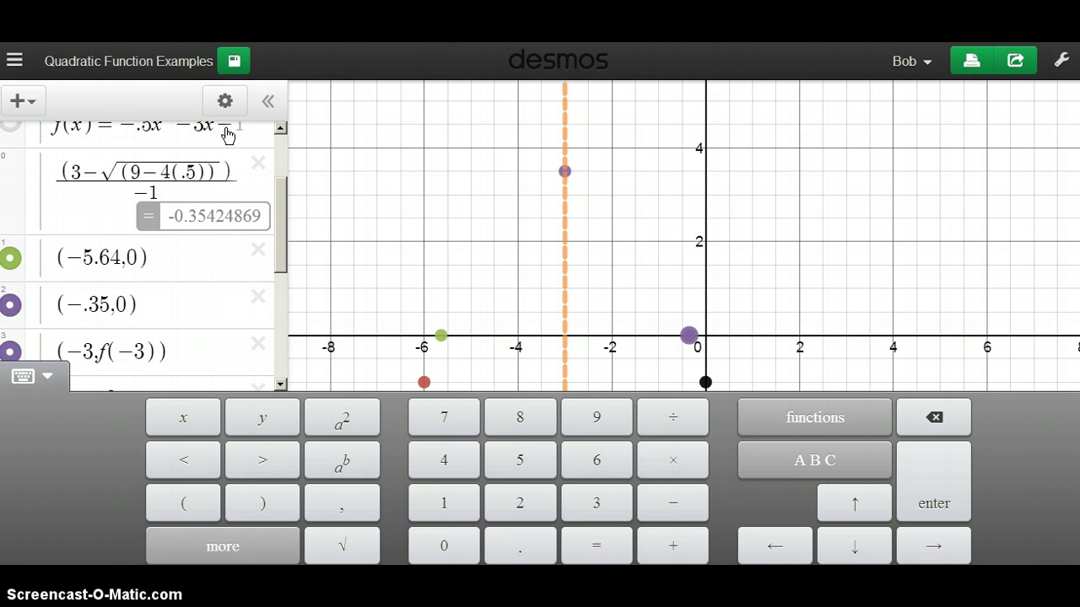
left_click(853, 262)
left_click(685, 338)
left_click(598, 167)
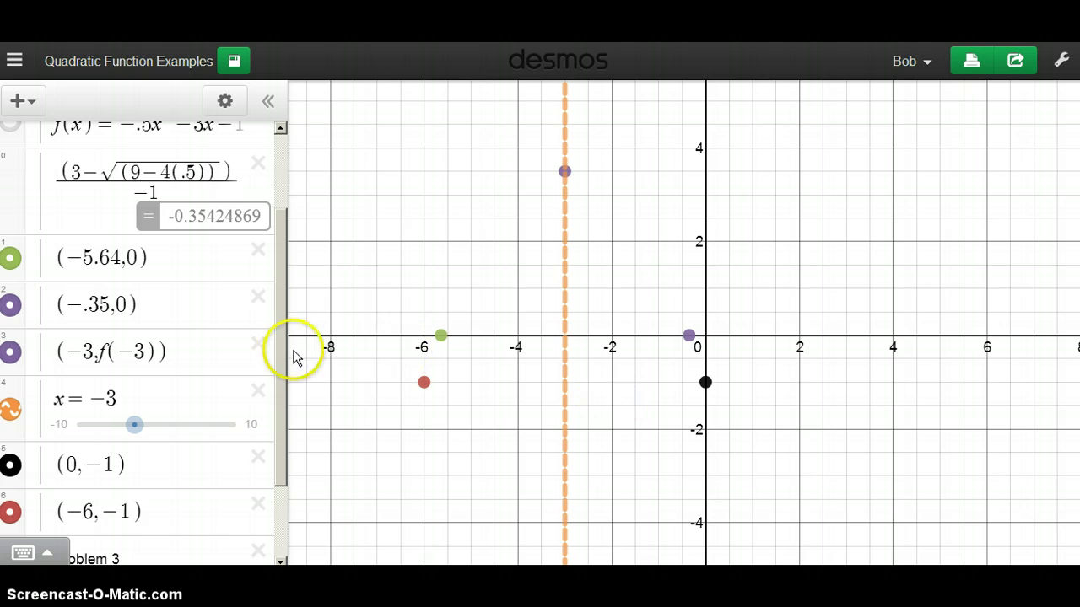
left_click_drag(285, 369, 278, 265)
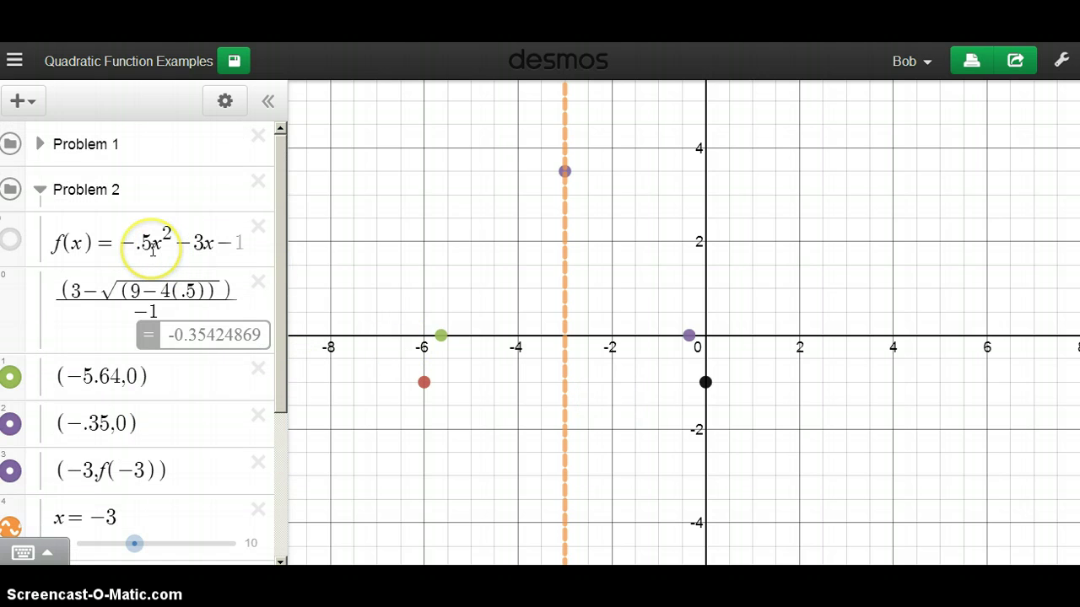
Step: Hide the Problem 2 parabola f(x), its two x-intercepts and the axis x=-3
left_click(10, 241)
left_click(318, 143)
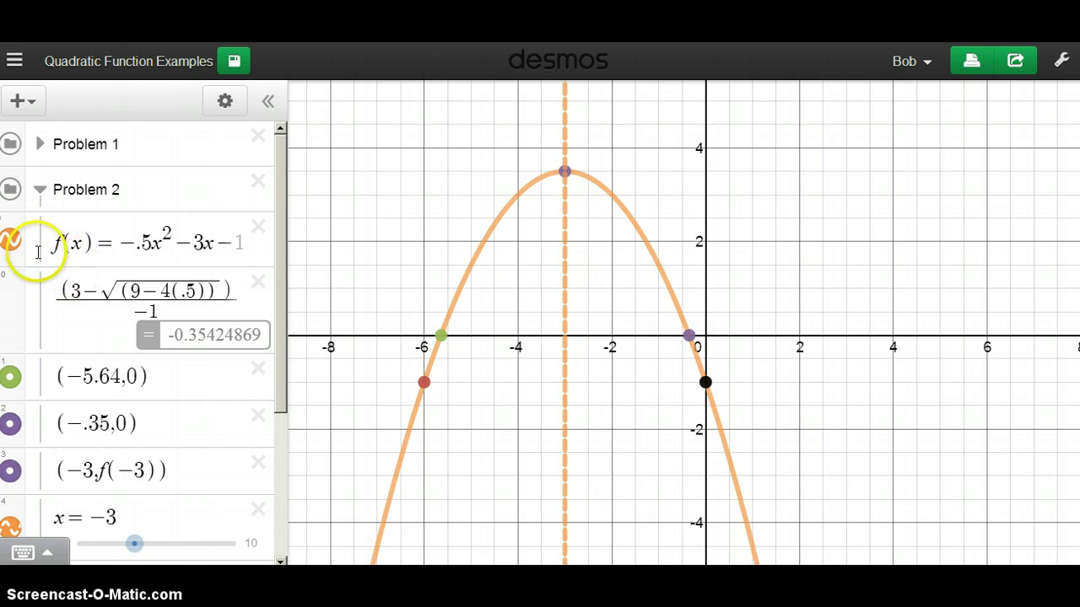
left_click_drag(281, 267, 288, 287)
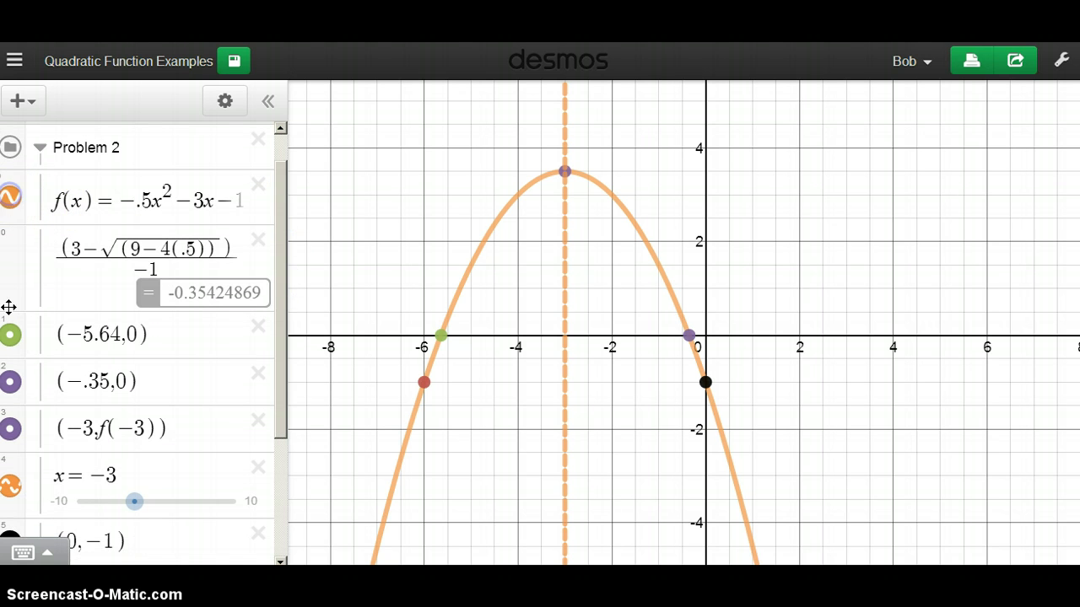
left_click(10, 335)
left_click(10, 382)
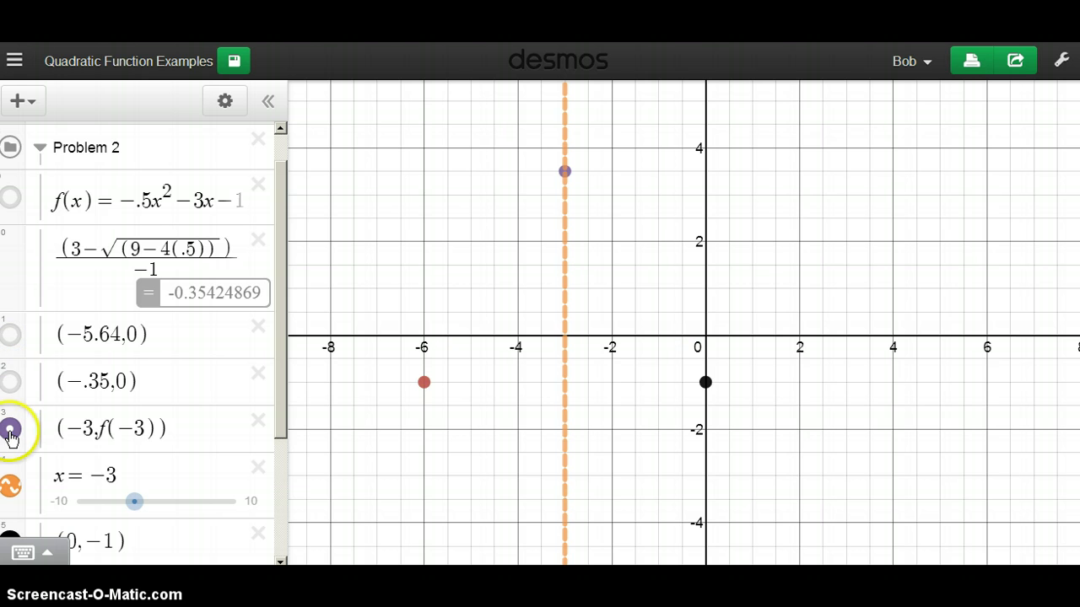
left_click(10, 485)
Step: Hide the y-intercept (0,-1) and symmetric point (-6,-1), then collapse the Problem 2 folder
left_click_drag(279, 414, 279, 453)
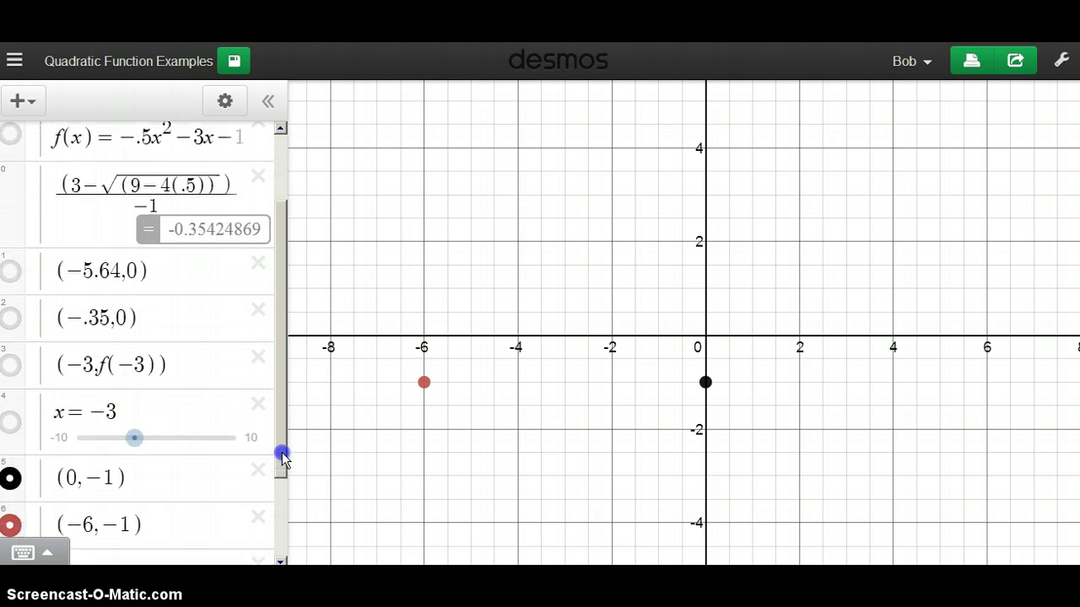
left_click(11, 480)
left_click(12, 528)
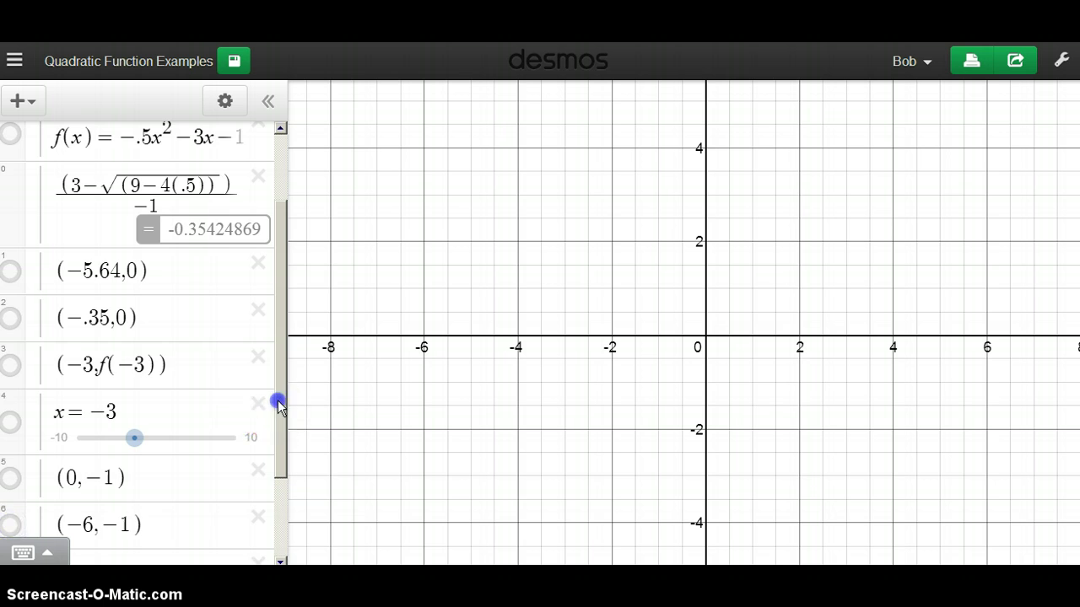
left_click_drag(279, 404, 279, 294)
left_click(40, 190)
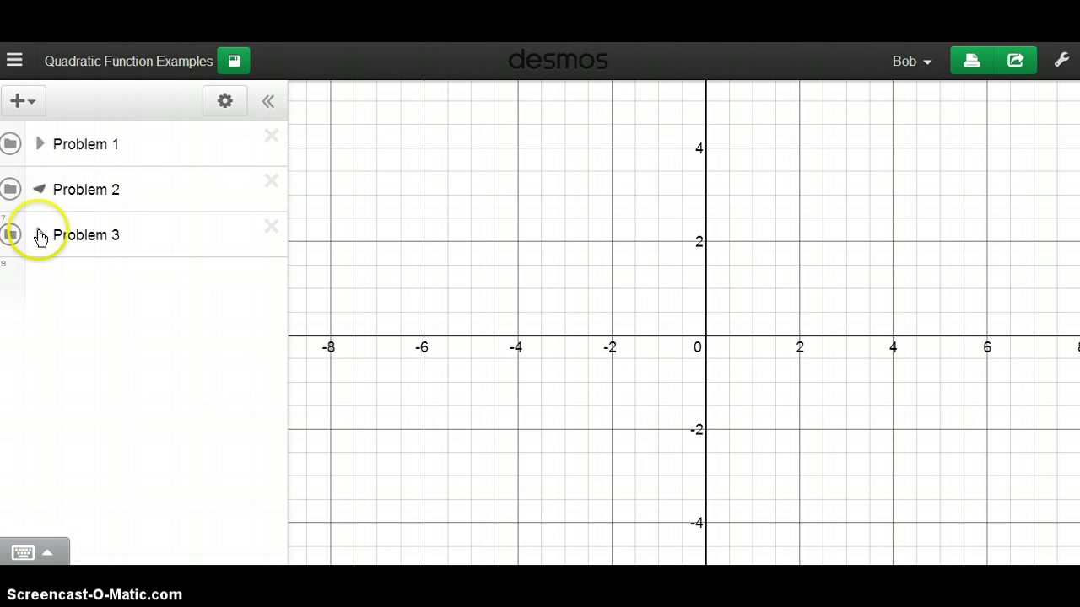
Step: Expand the Problem 3 folder and select its equation y=2x²−4x−5
left_click(39, 234)
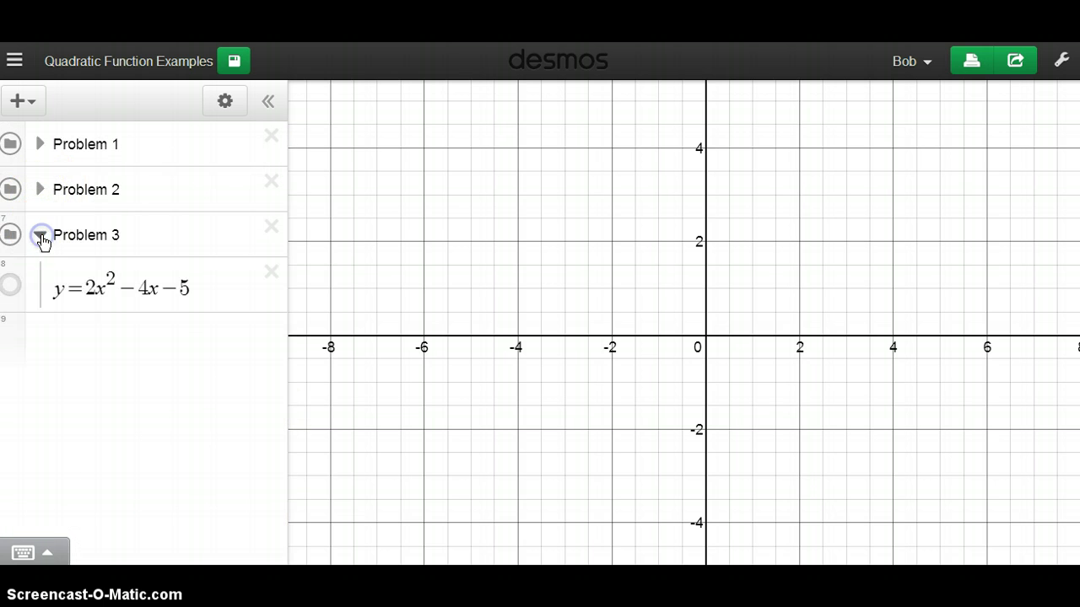
left_click(217, 281)
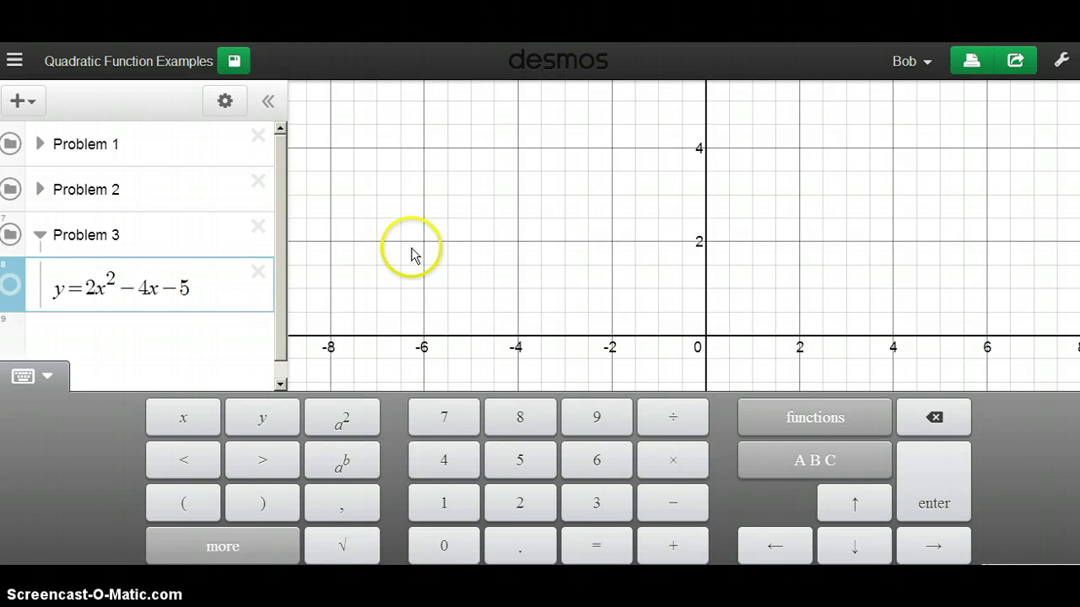
left_click(441, 242)
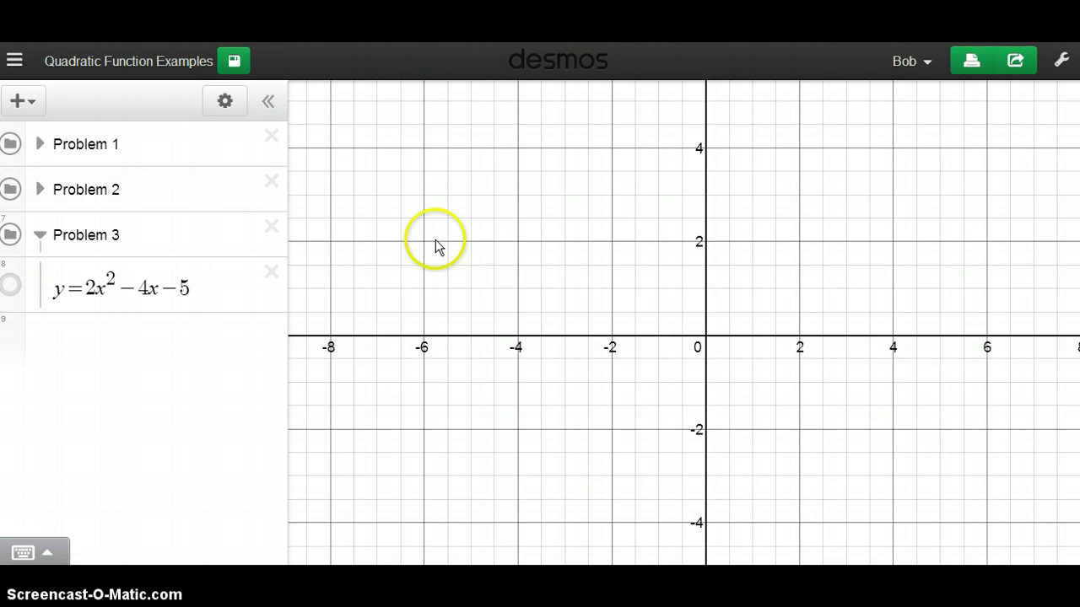
left_click(200, 291)
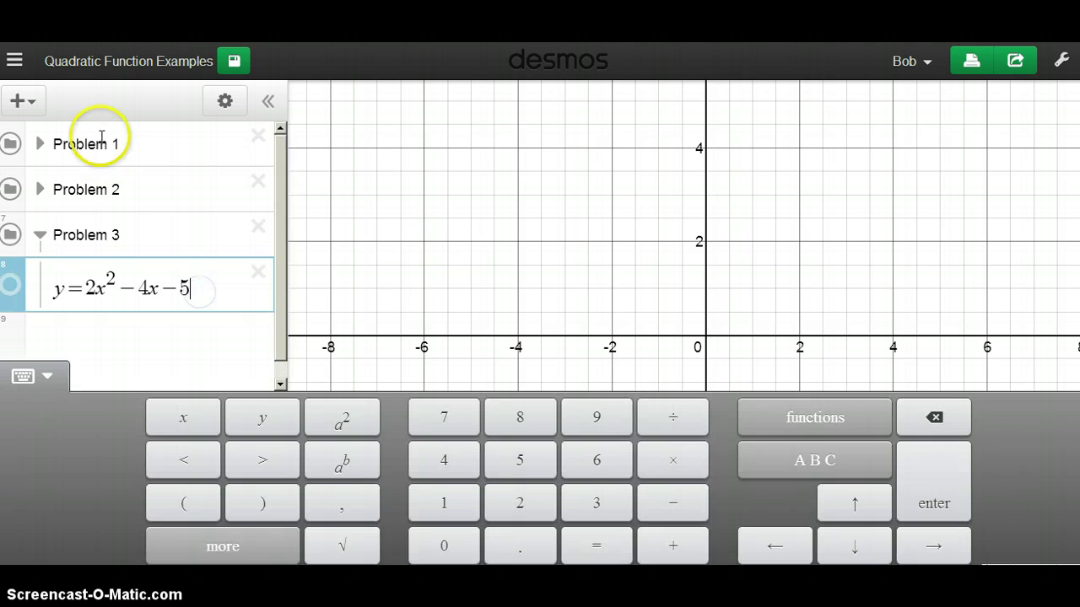
Step: Add the point (0,−5) below the equation and pan up to see it
left_click(23, 101)
left_click(32, 145)
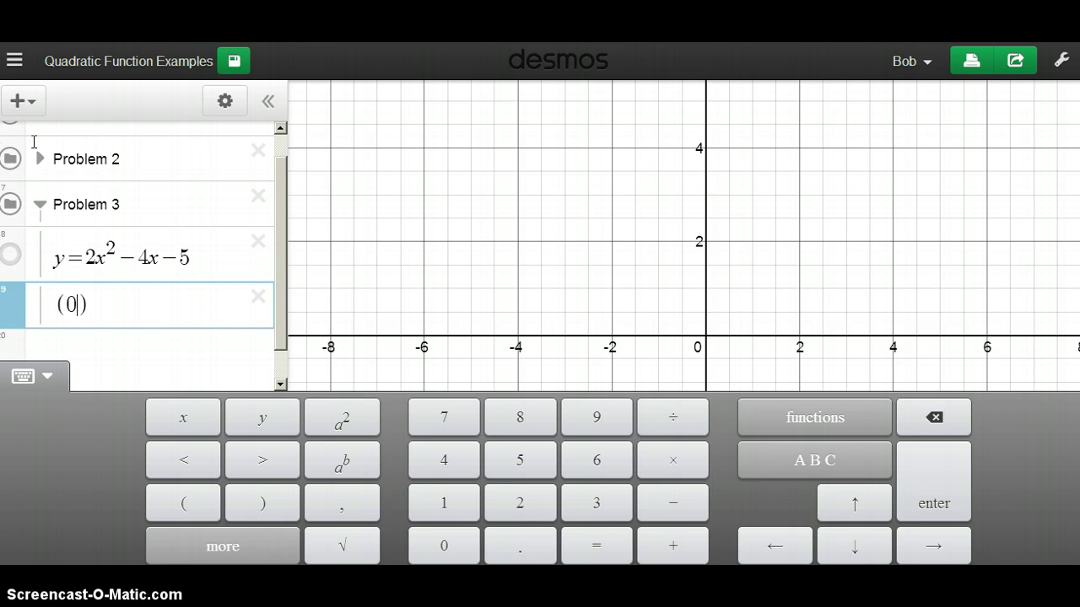
left_click(448, 208)
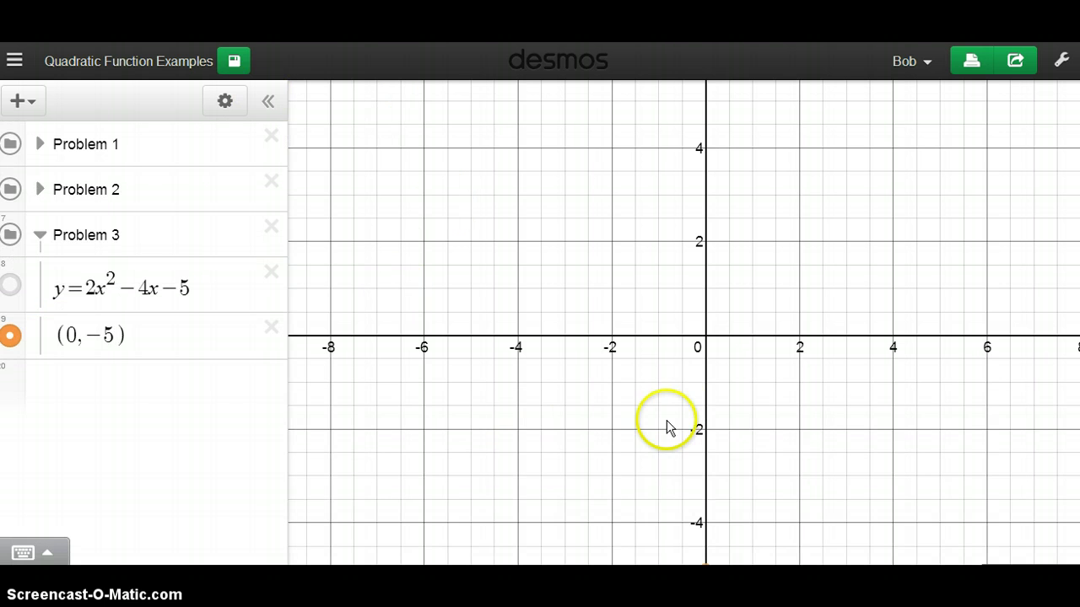
left_click_drag(793, 436, 787, 313)
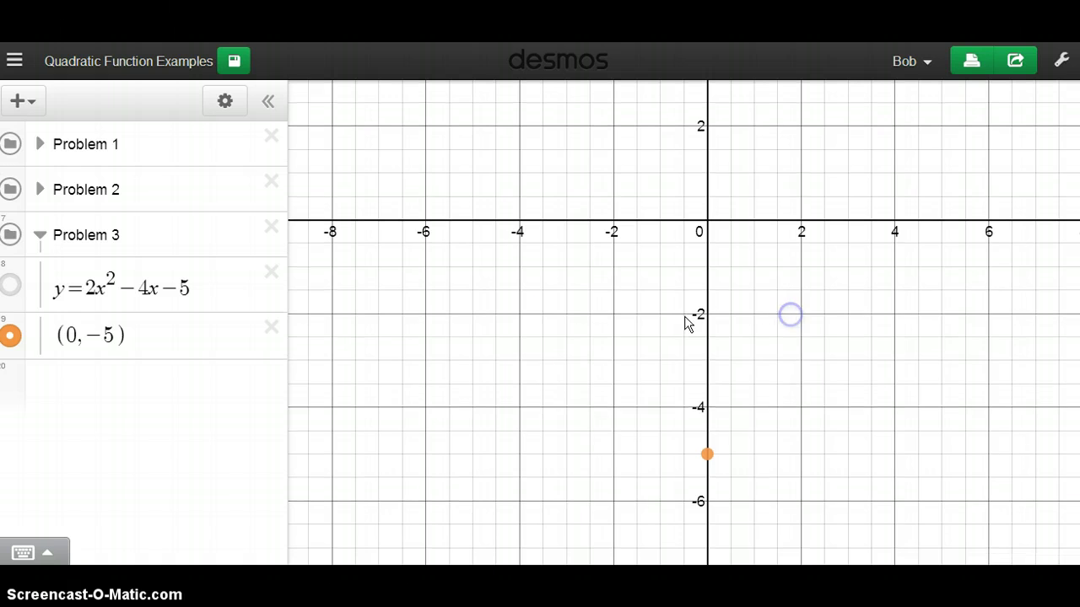
left_click(144, 337)
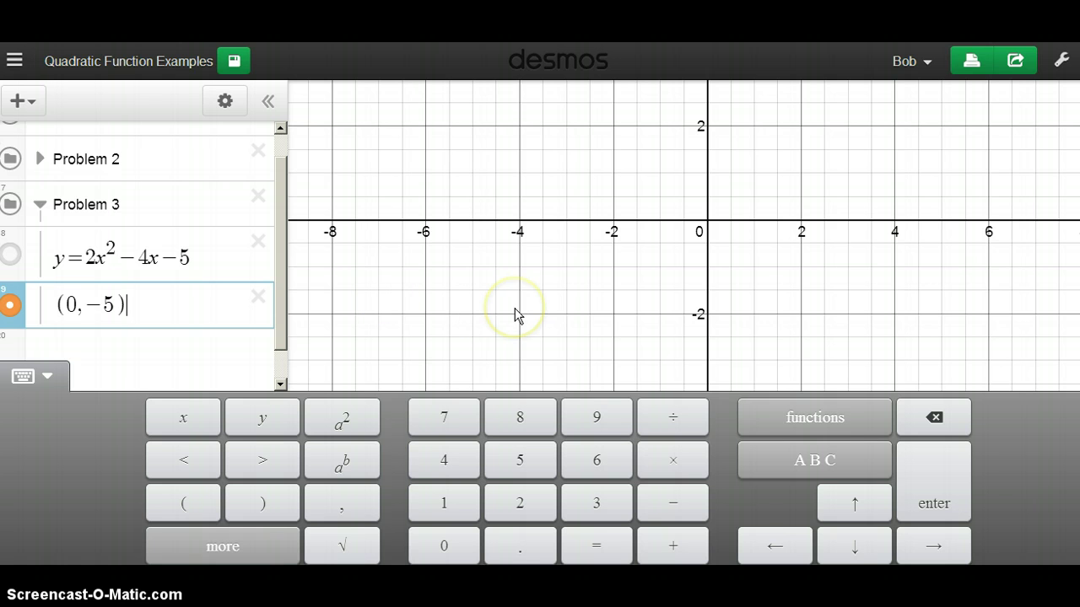
left_click(489, 310)
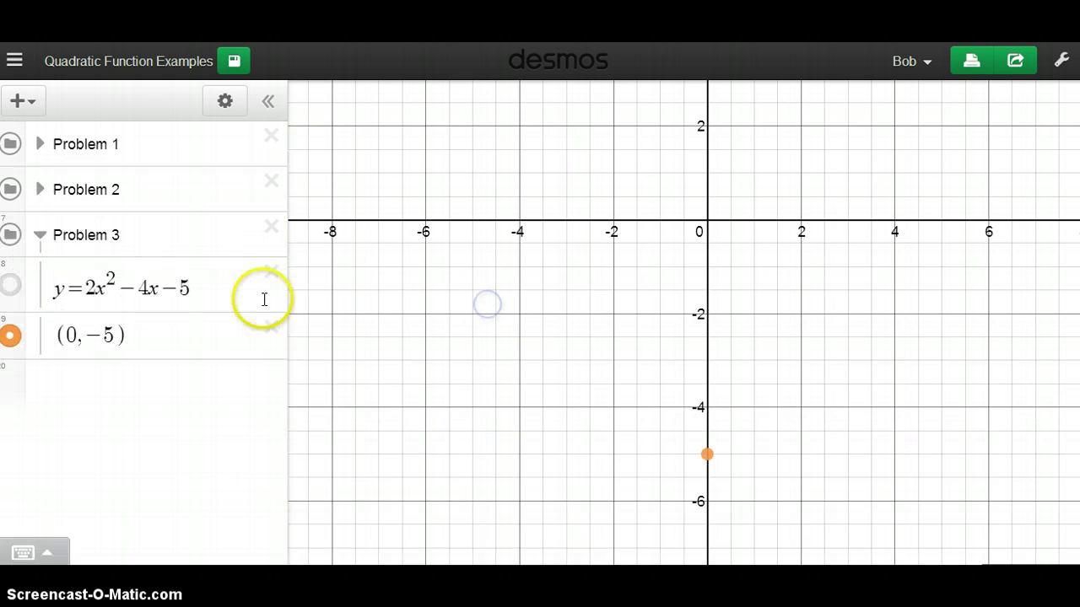
left_click(198, 295)
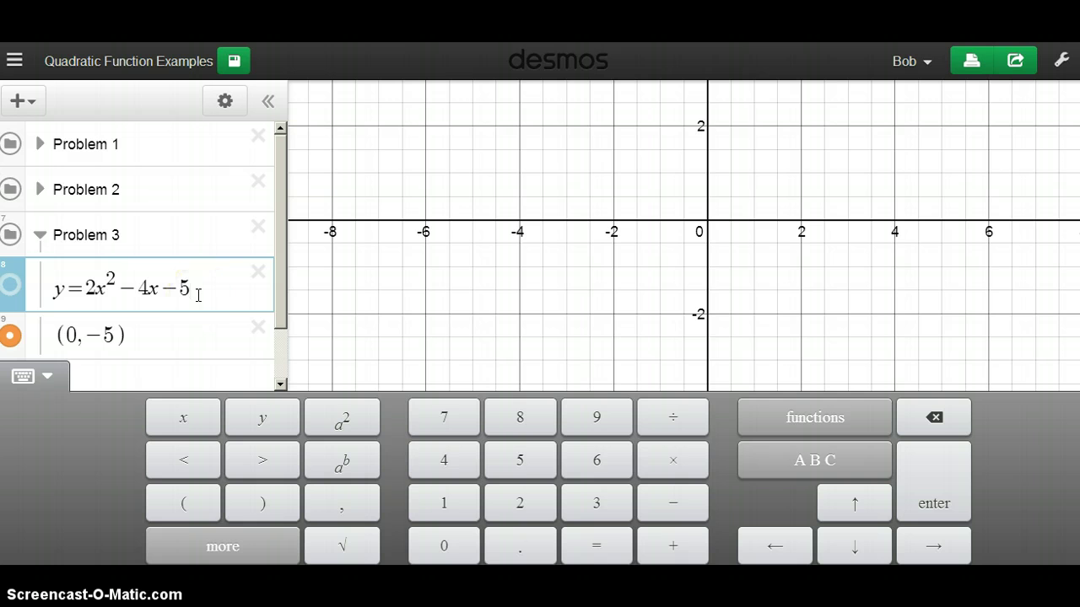
Step: Add the row y=2(x^2-2x)-5 below the original equation, with its graph hidden
left_click(25, 102)
left_click(44, 140)
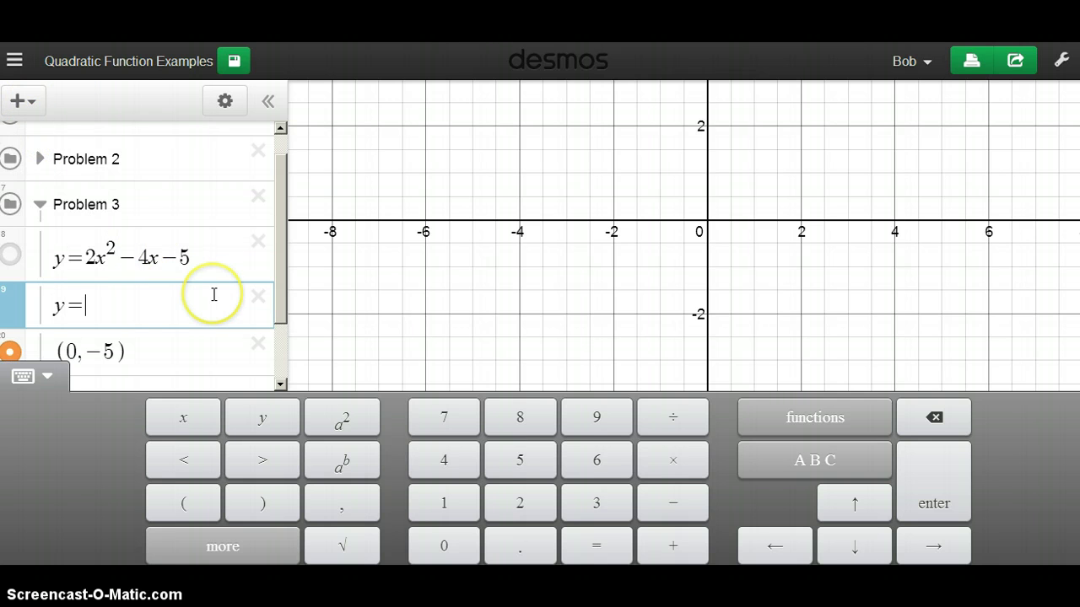
type("y=2(")
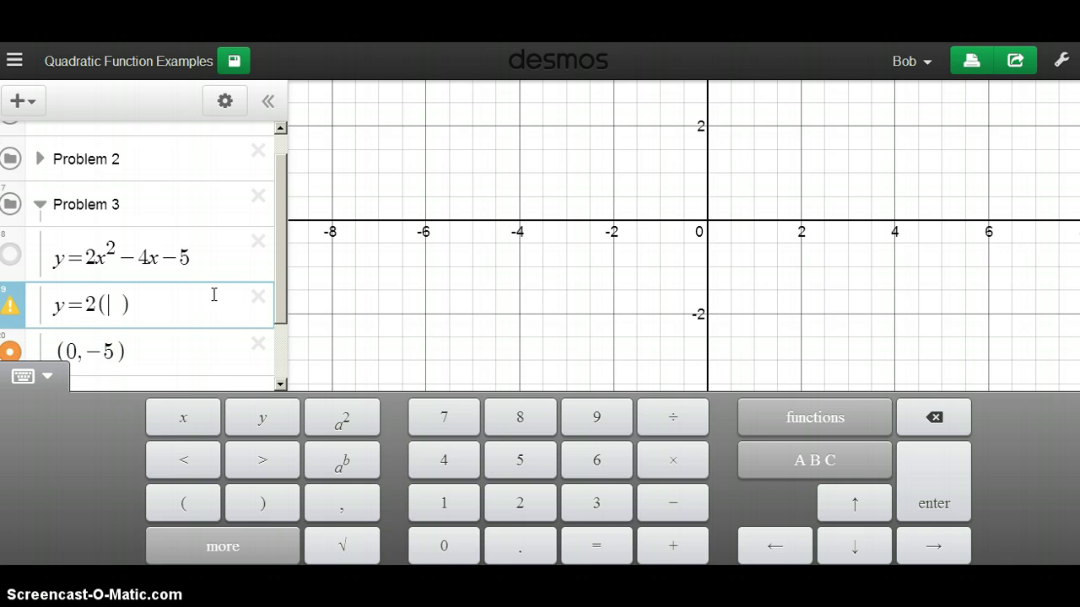
type("x^2")
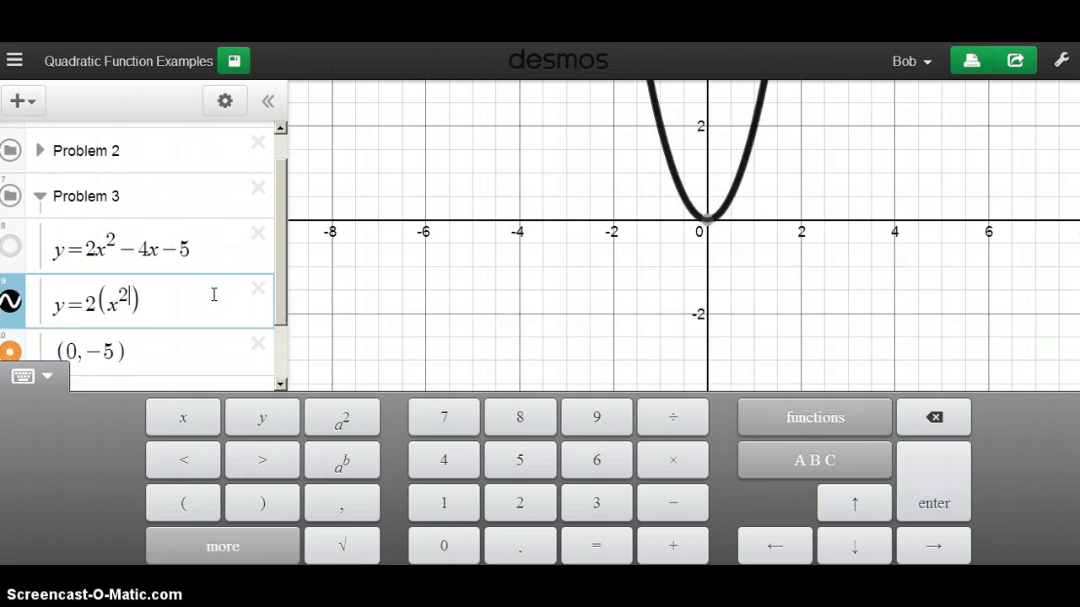
type("-2")
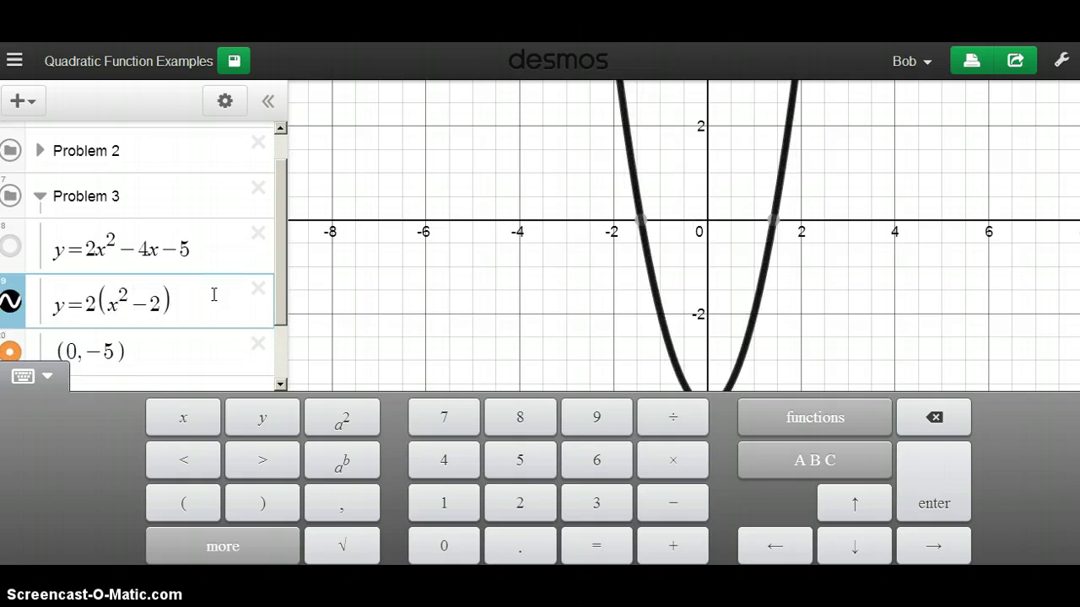
type("x)-5")
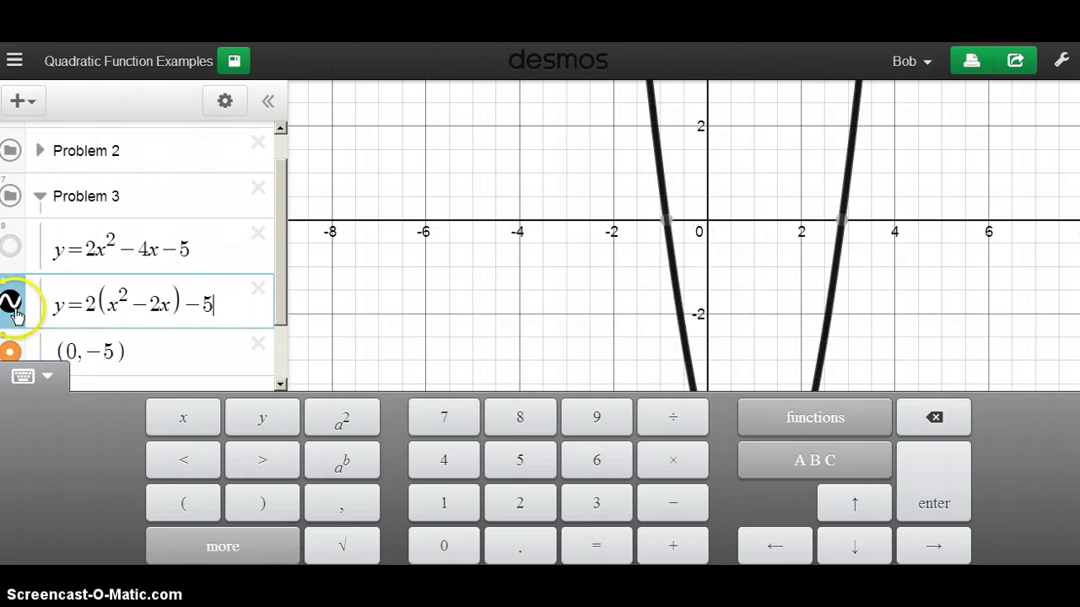
left_click(10, 306)
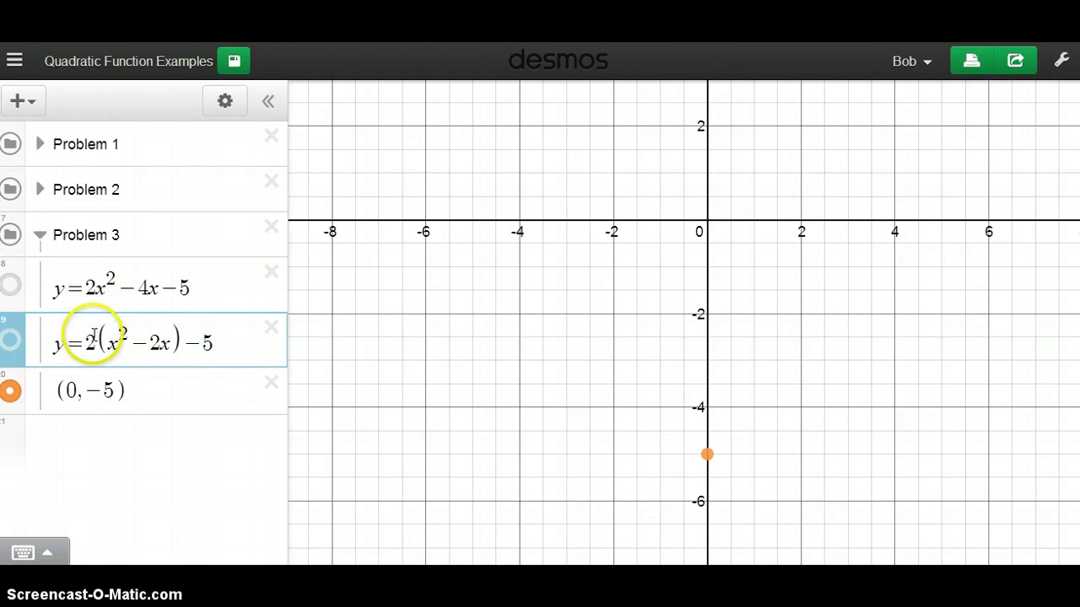
left_click(219, 348)
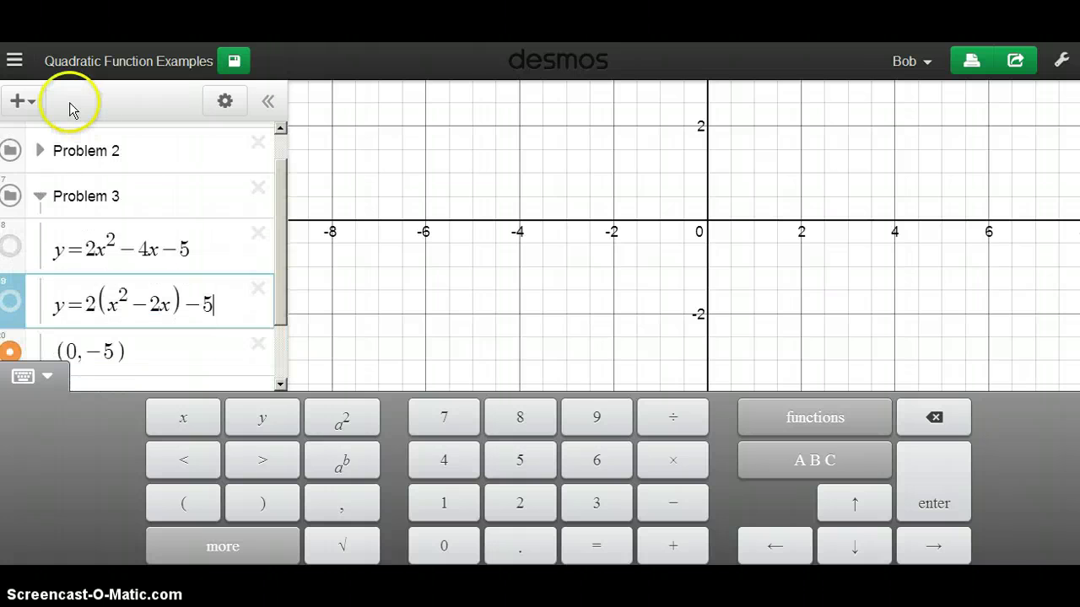
Step: Add a new hidden row reading y=2(x−1)²
left_click(25, 101)
left_click(39, 144)
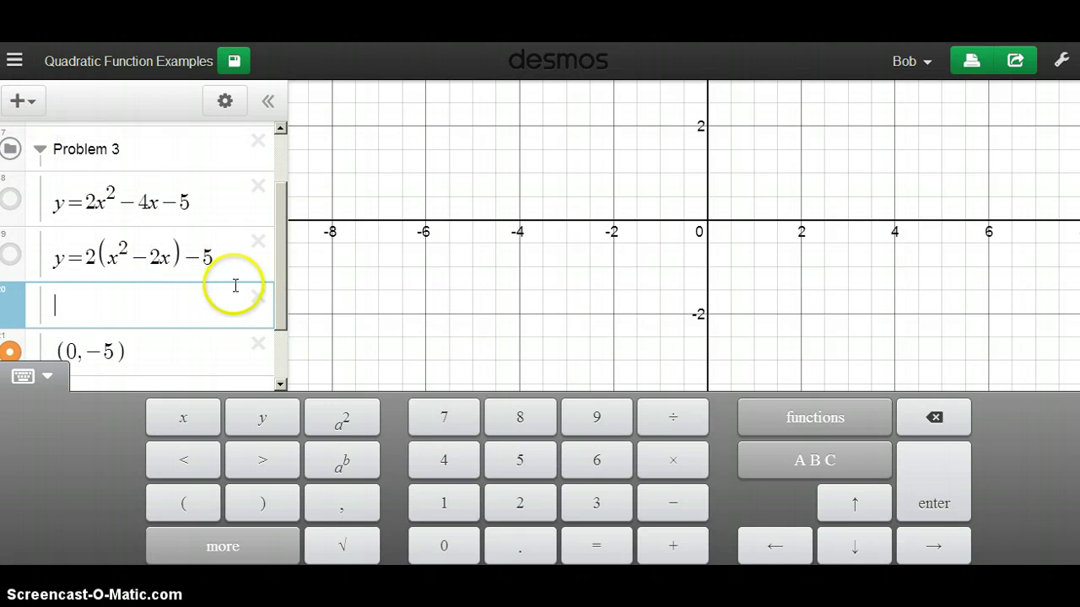
type("y=(2")
key("BackSpace")
key("BackSpace")
type("2(")
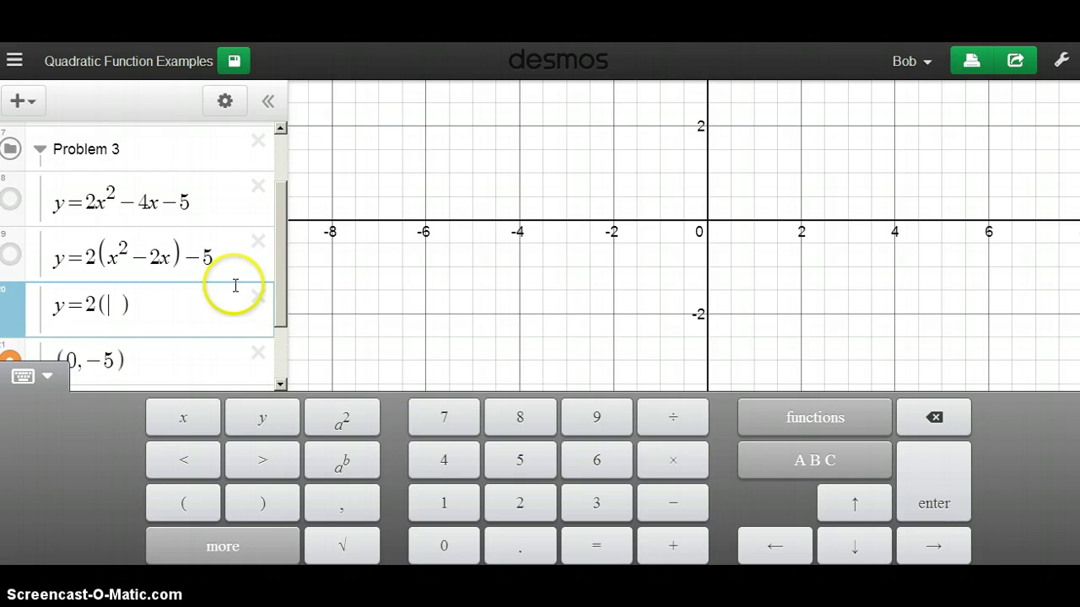
type("x-1")
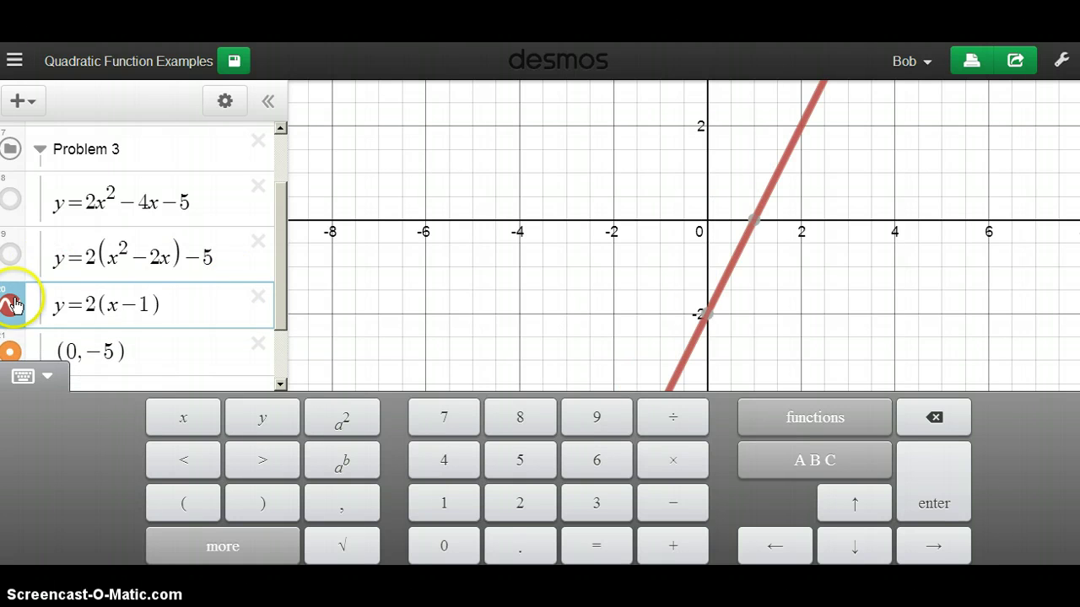
left_click(13, 305)
left_click(176, 397)
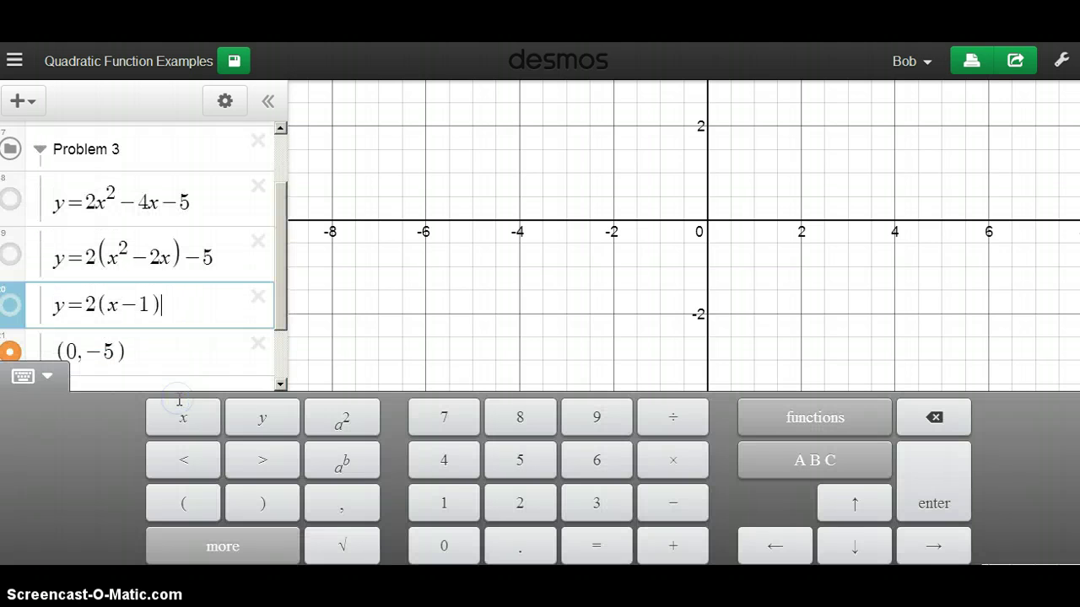
type("^2")
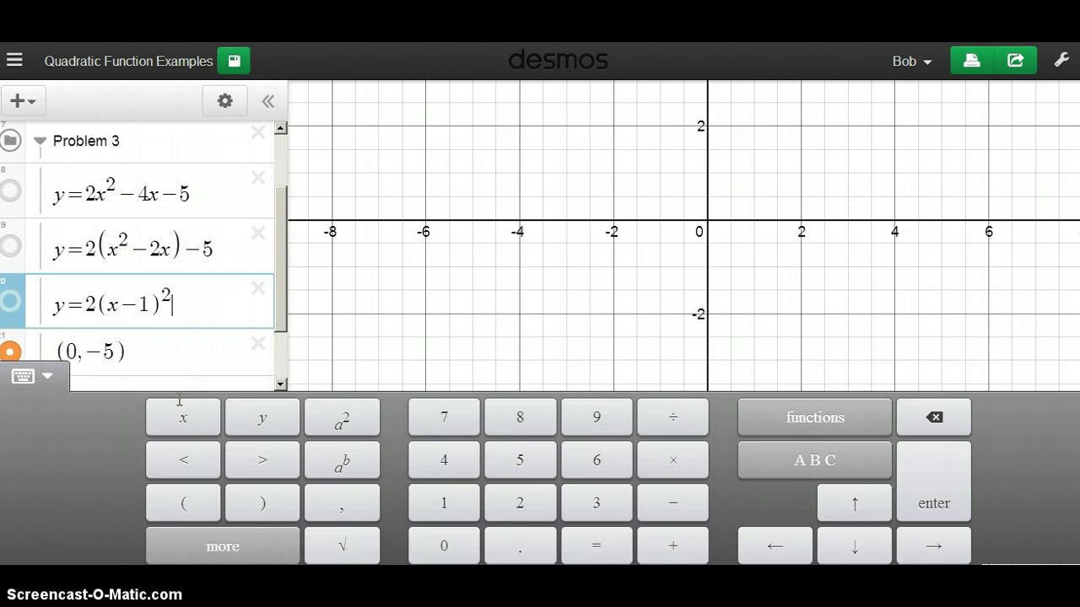
Step: Insert +1 to make y=2(x²−2x+1)−5 and append −7 to give y=2(x−1)²−7
left_click(172, 250)
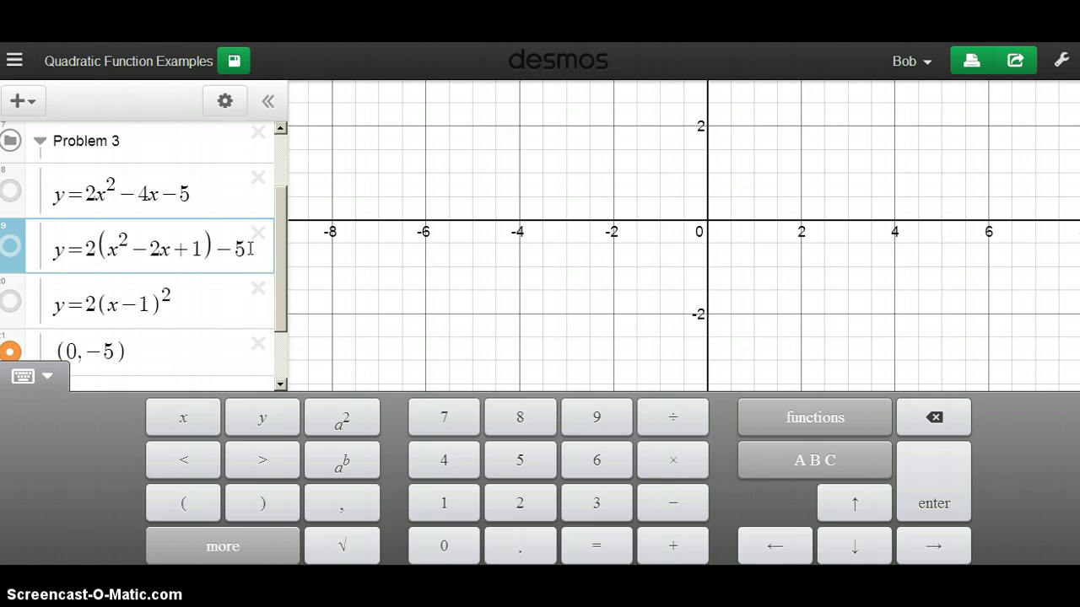
type("-2")
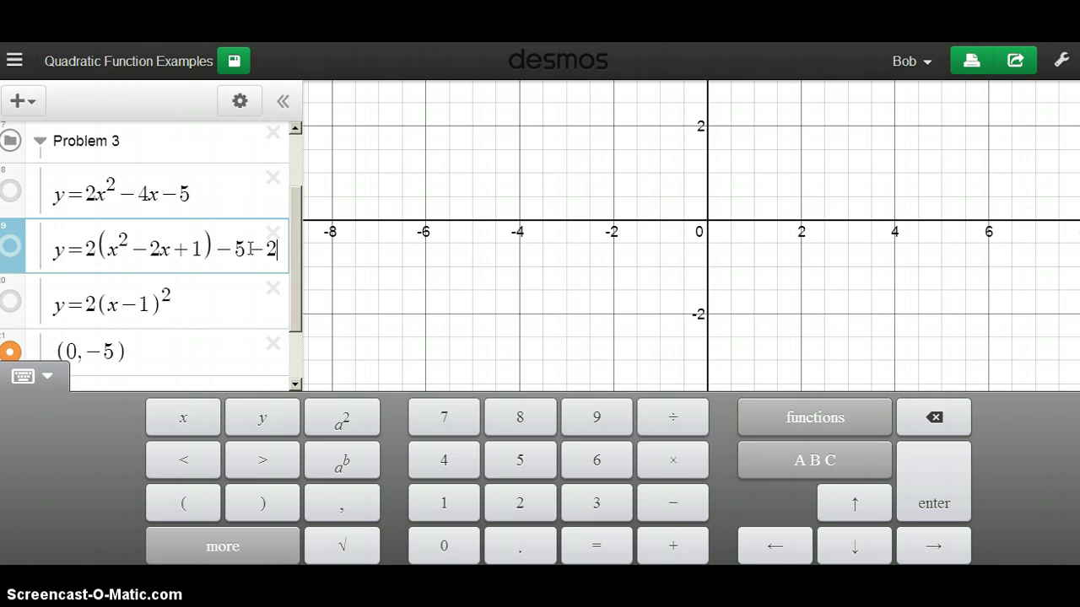
left_click(185, 304)
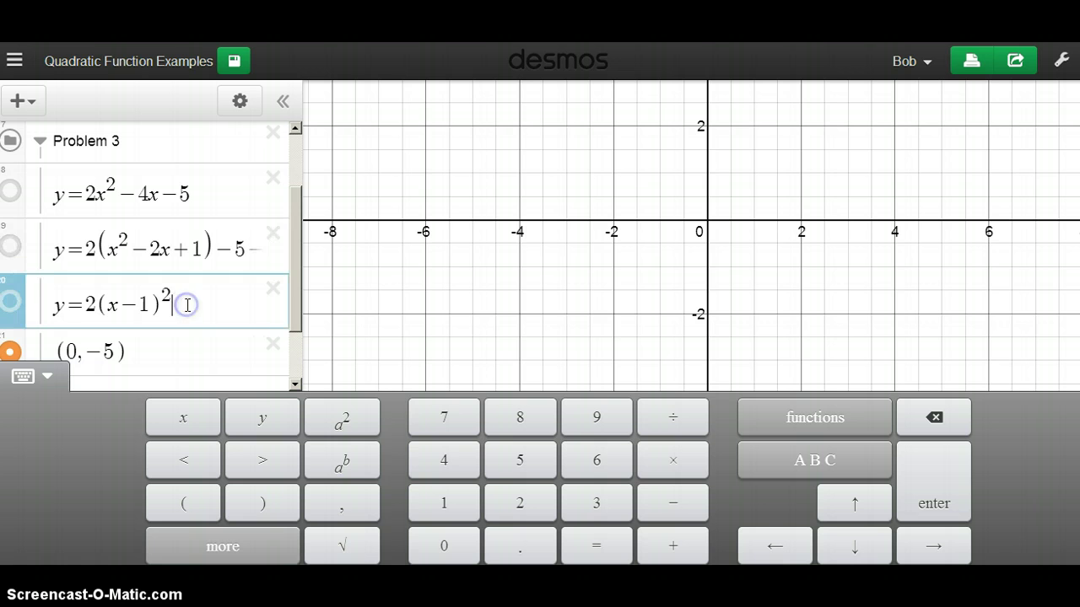
type("-2")
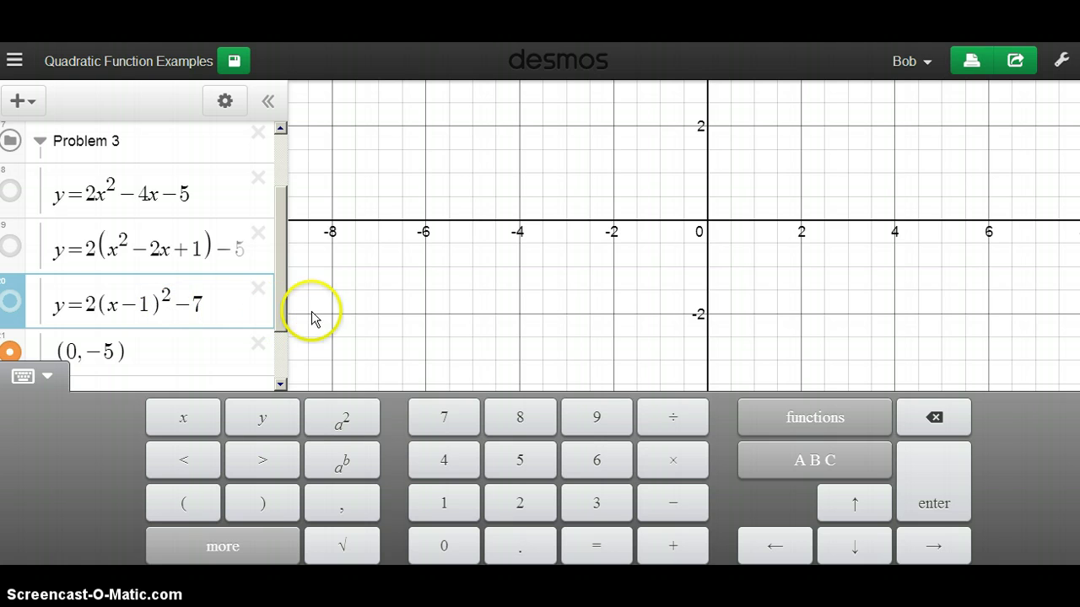
Step: Plot the vertex (1,−7) below the (0,−5) point and pan up to show it
left_click(344, 315)
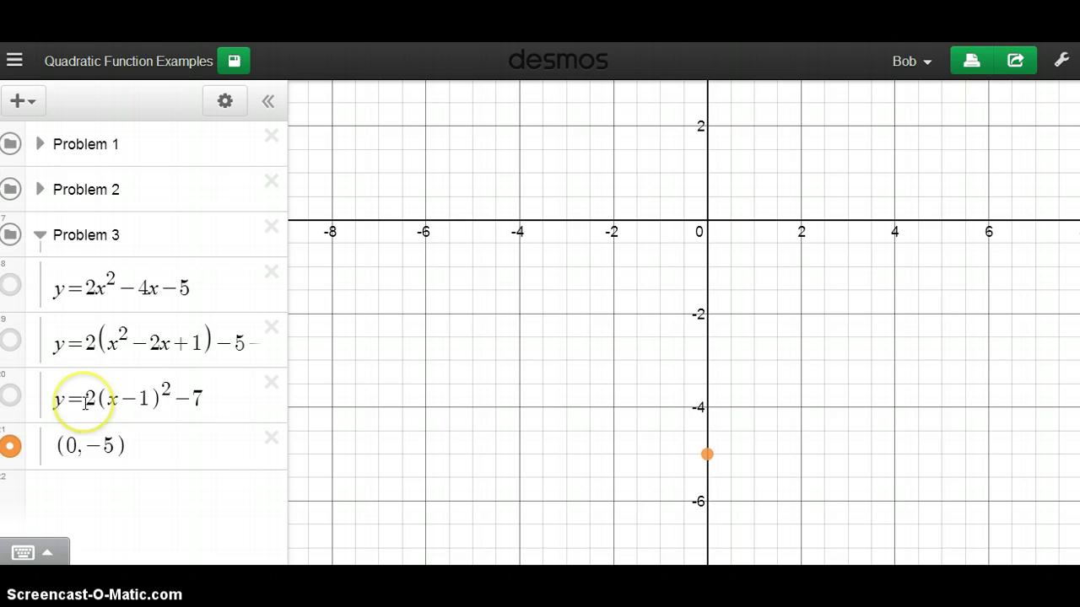
left_click(178, 445)
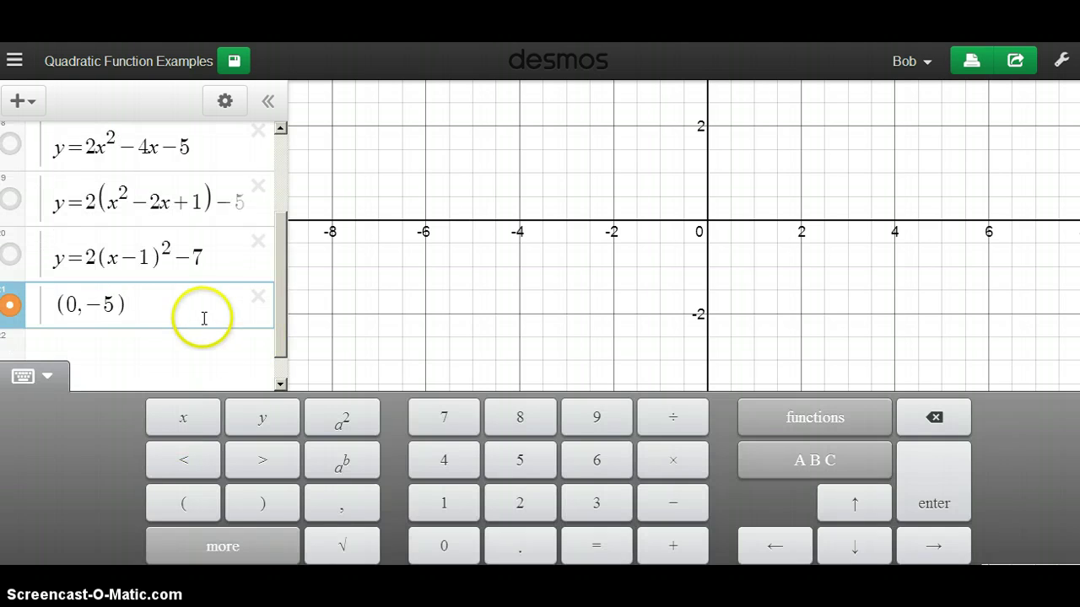
left_click(22, 99)
left_click(34, 145)
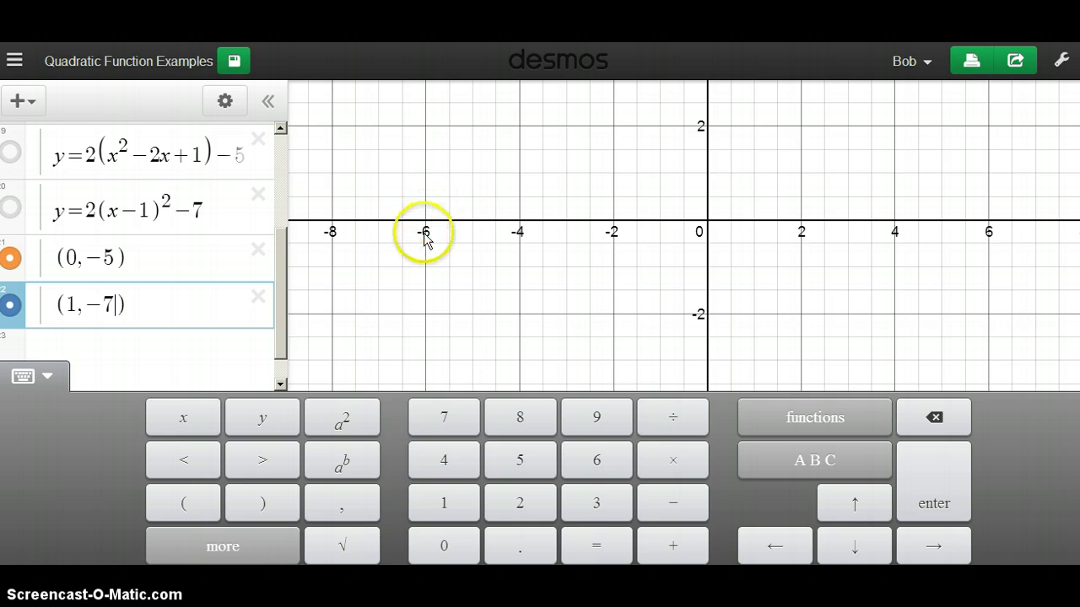
left_click(405, 366)
left_click_drag(494, 437, 489, 318)
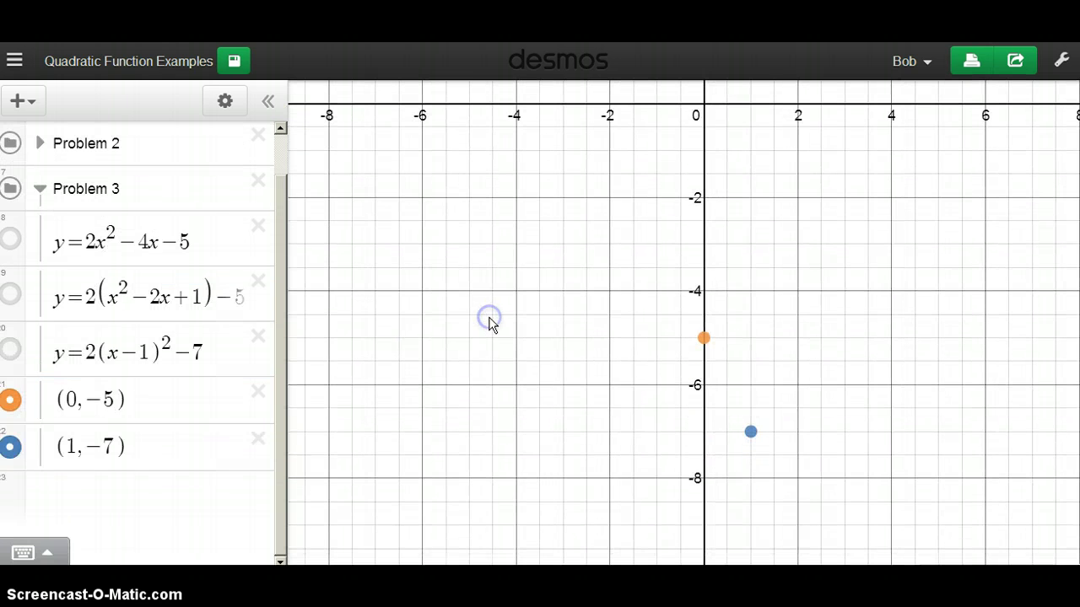
left_click(233, 423)
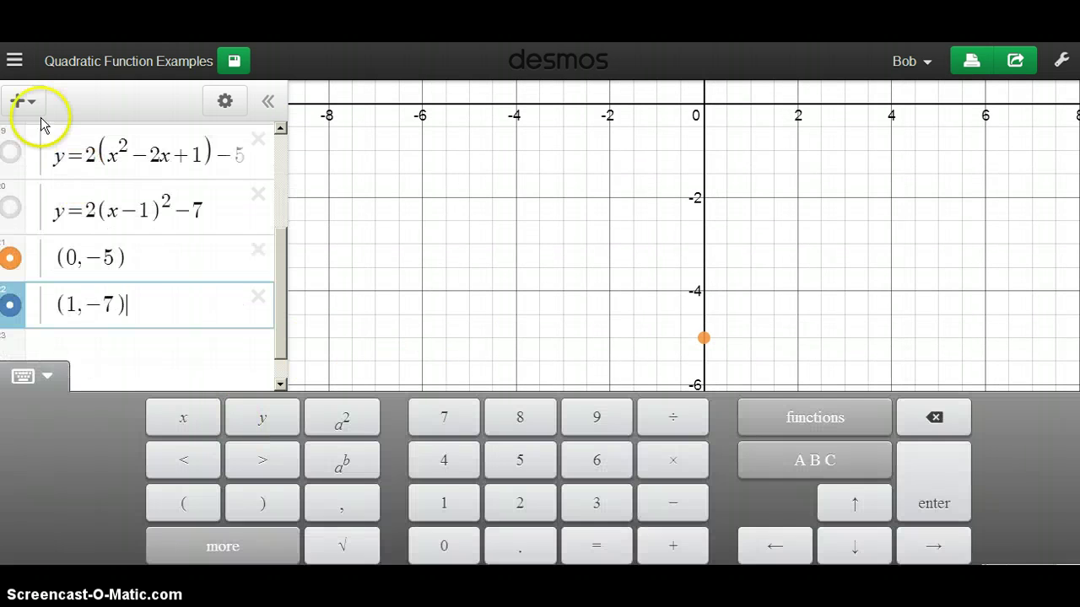
left_click(21, 102)
left_click(34, 145)
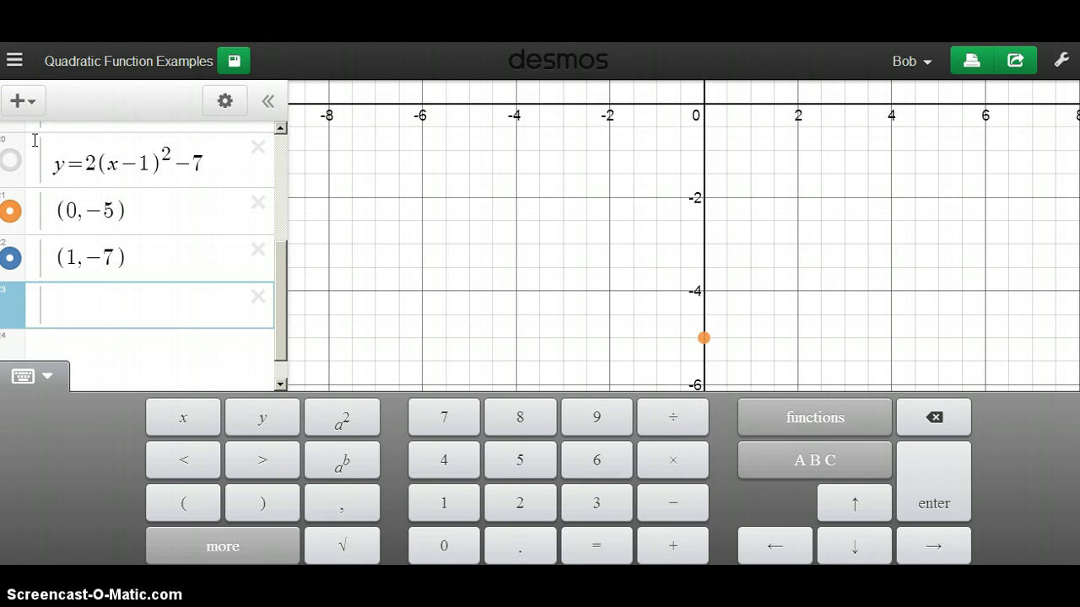
Step: Add the axis of symmetry x=1 and make it a dashed line
type("x=1")
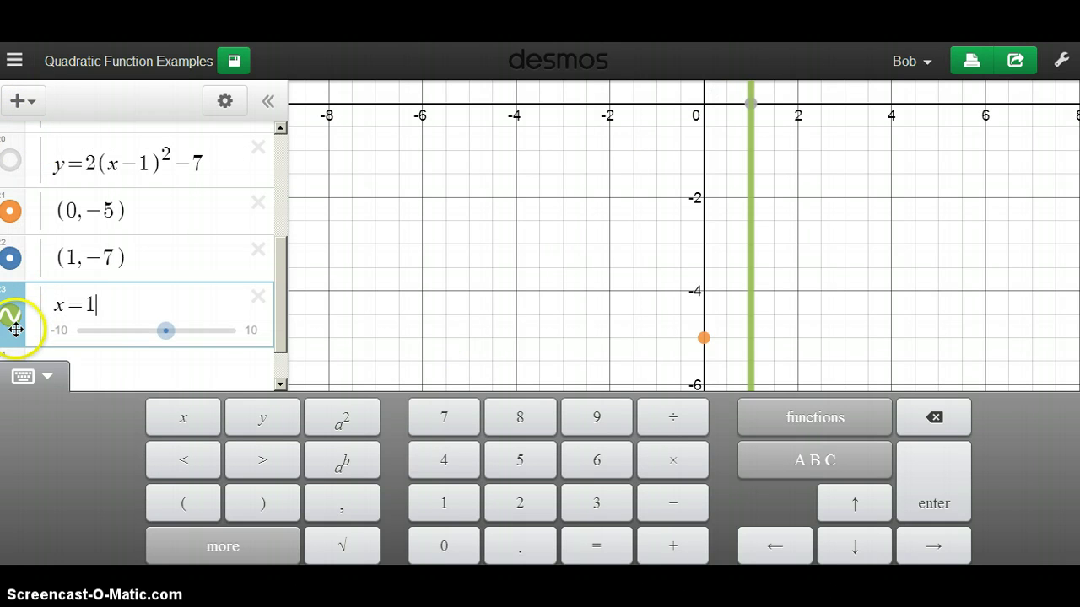
left_click(16, 333)
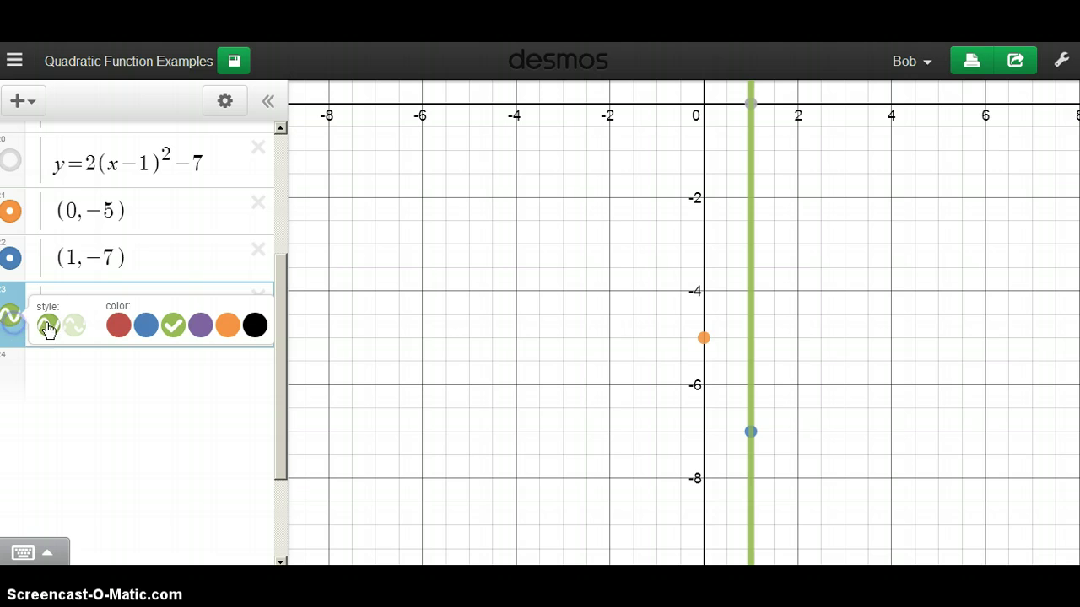
left_click(73, 327)
left_click(465, 334)
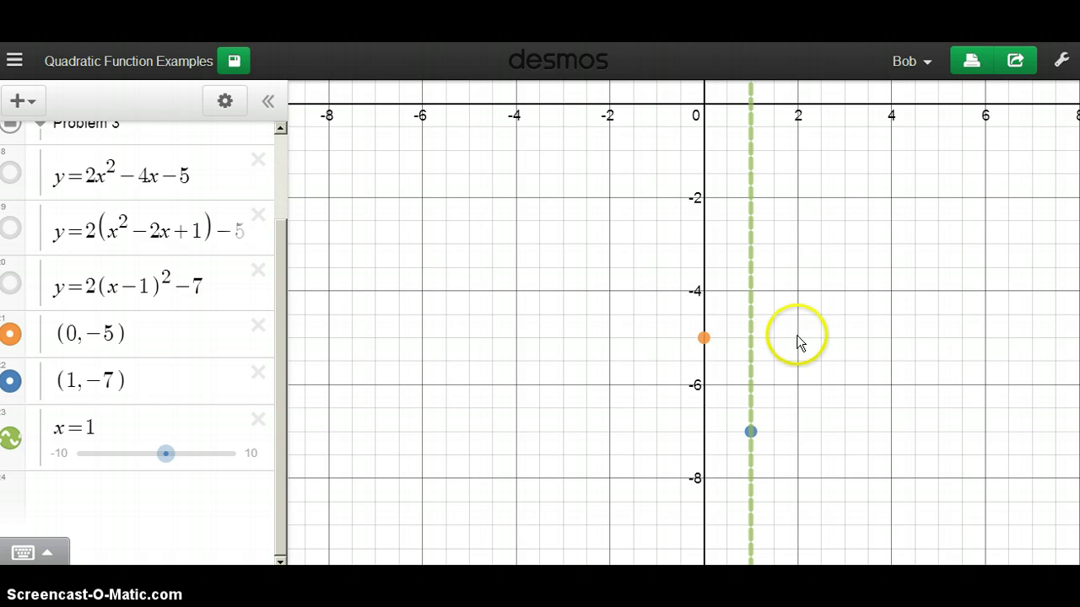
Step: Add the mirror point (2,-5) below the vertex (1,-7)
left_click(188, 383)
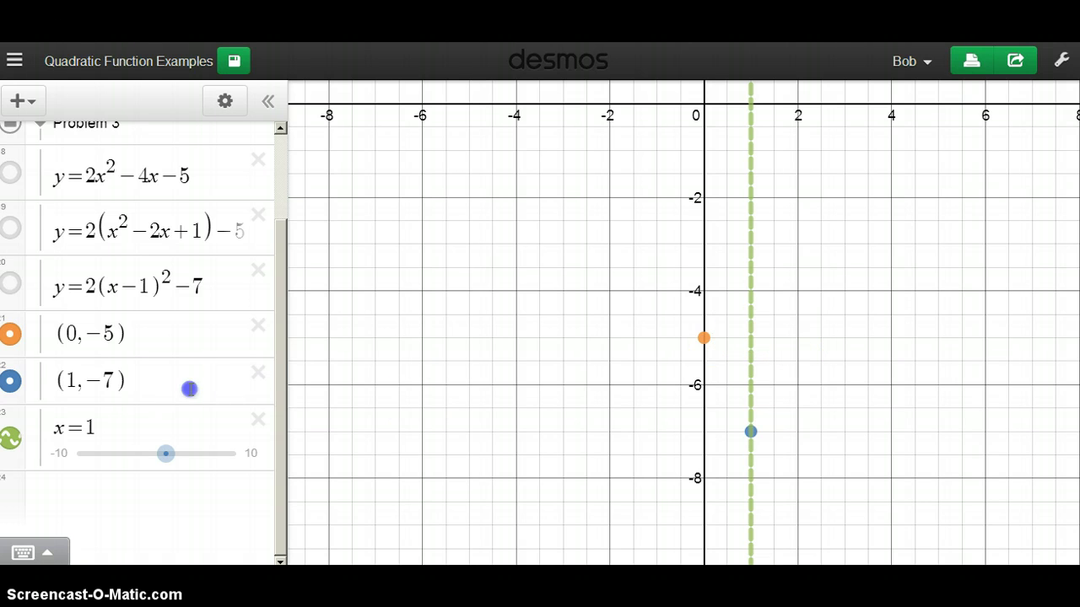
left_click(21, 102)
left_click(26, 144)
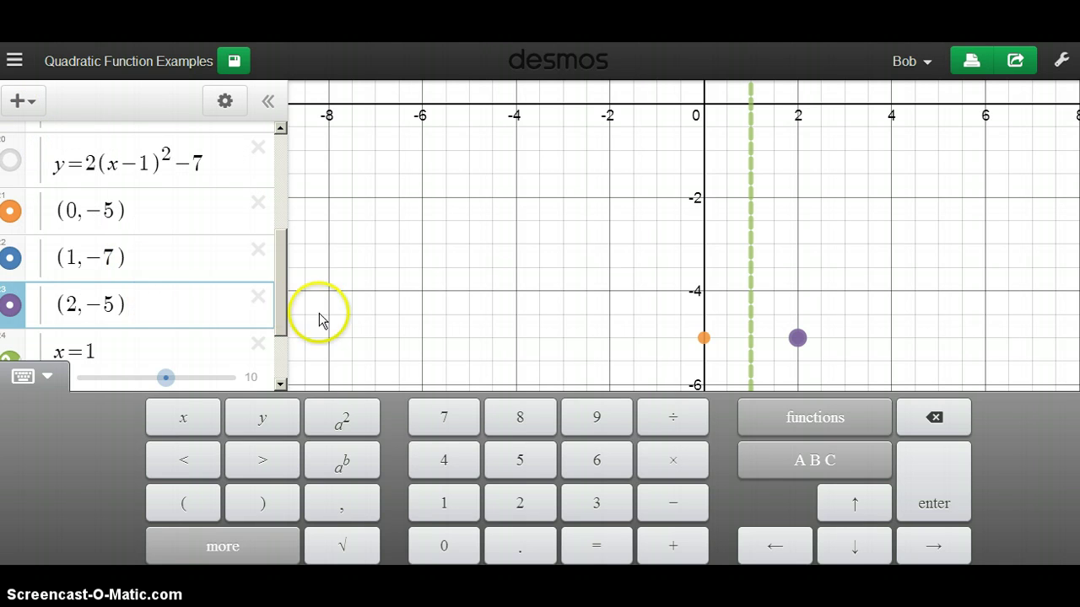
left_click(431, 310)
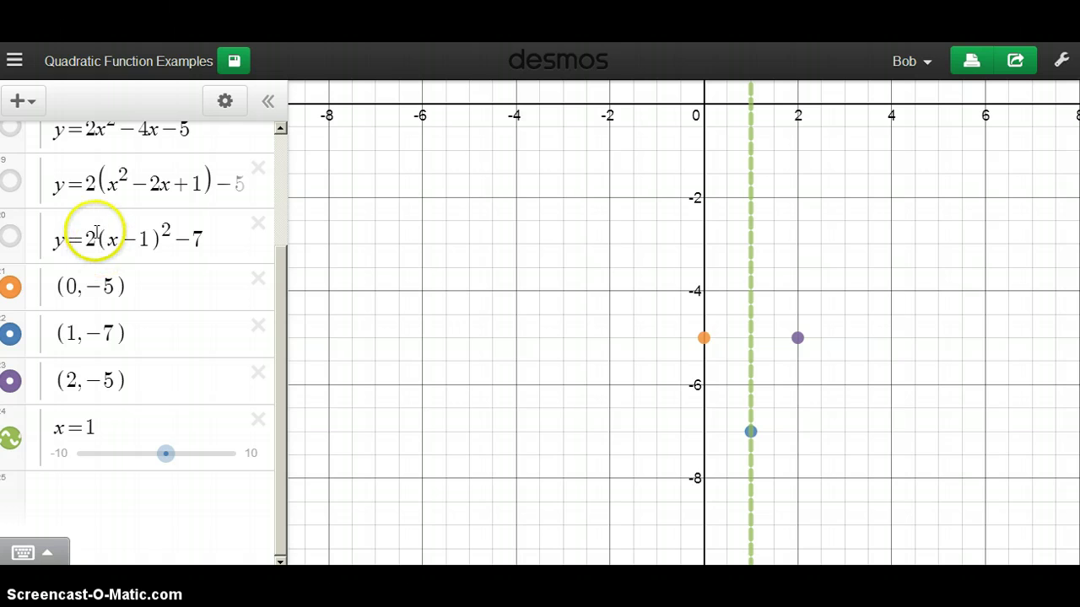
left_click(213, 245)
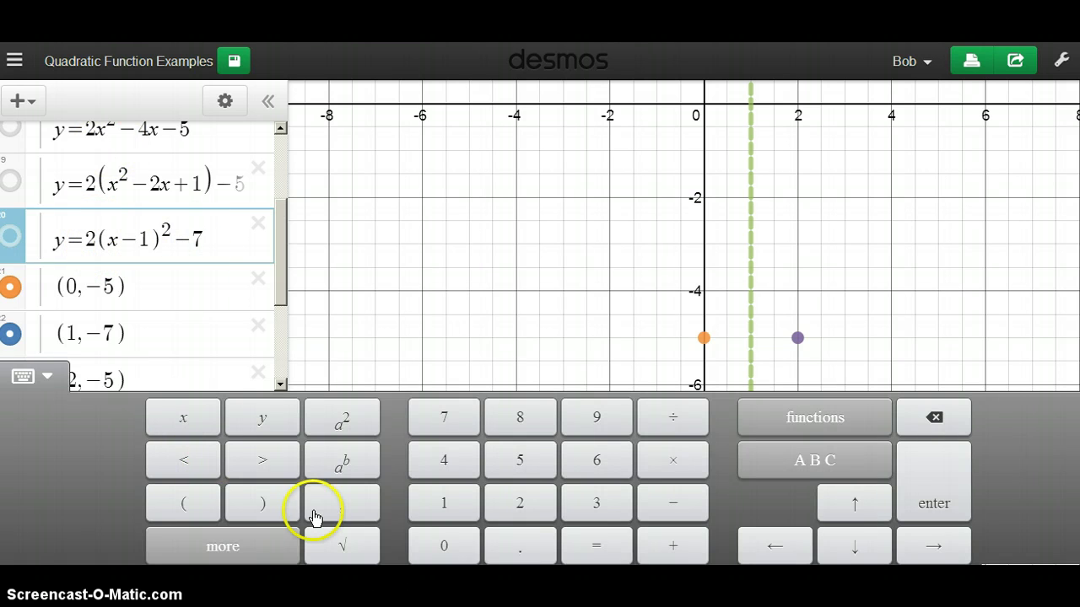
Step: Enter 1+√3.5 on the keypad in a new row, showing 2.8708287
left_click(18, 103)
left_click(33, 144)
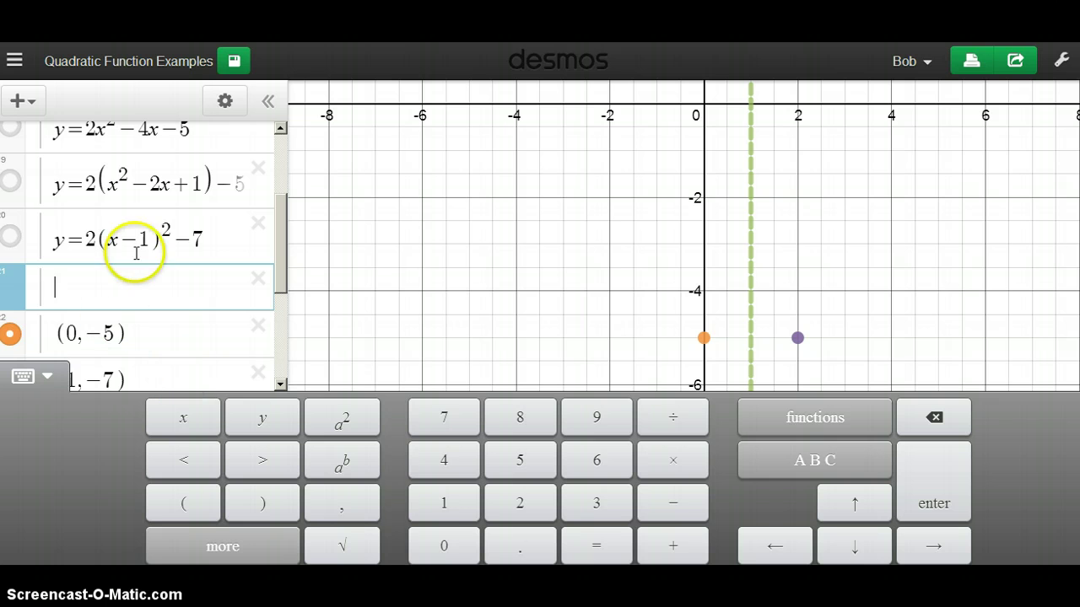
left_click(444, 504)
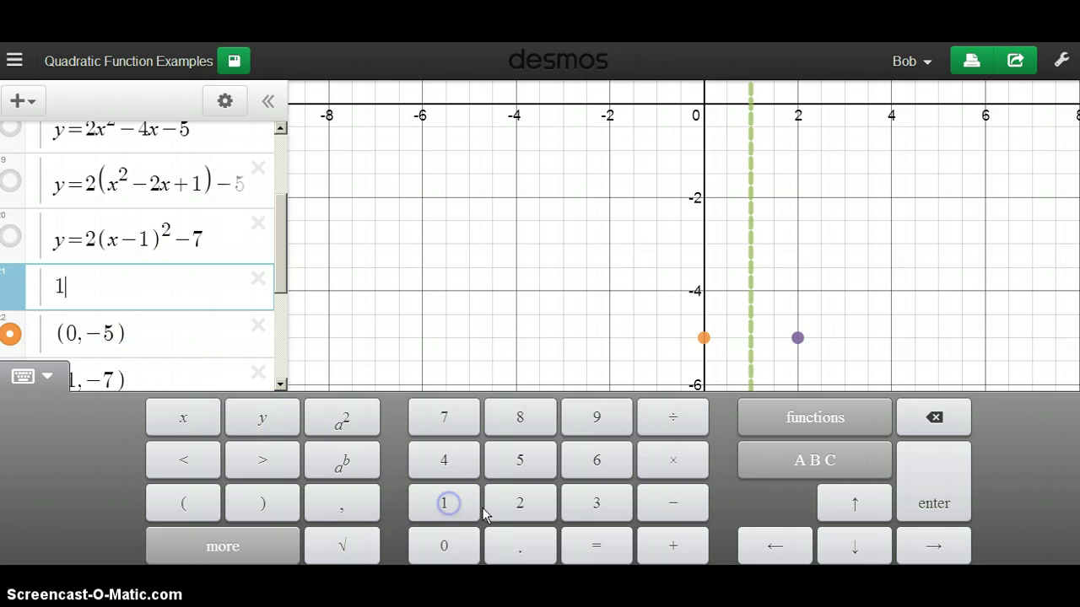
left_click(679, 548)
left_click(343, 548)
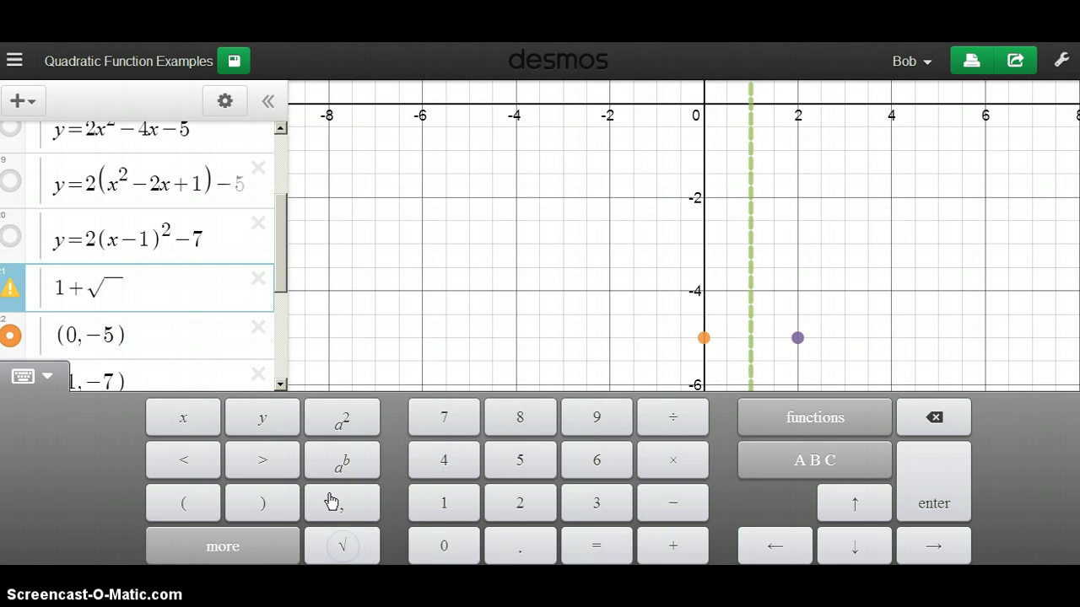
left_click(596, 503)
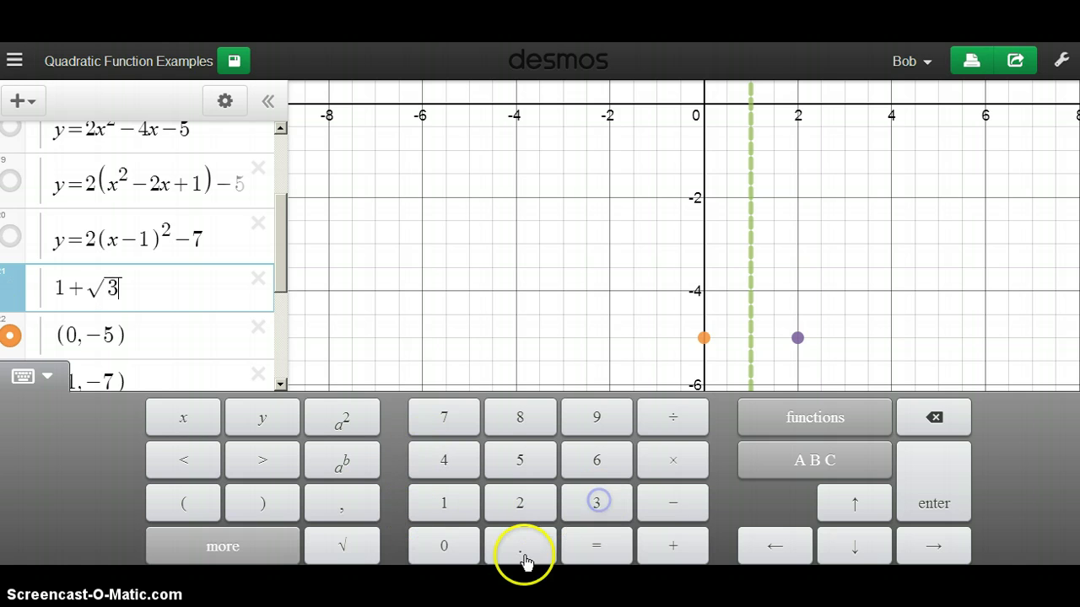
left_click(520, 546)
left_click(515, 468)
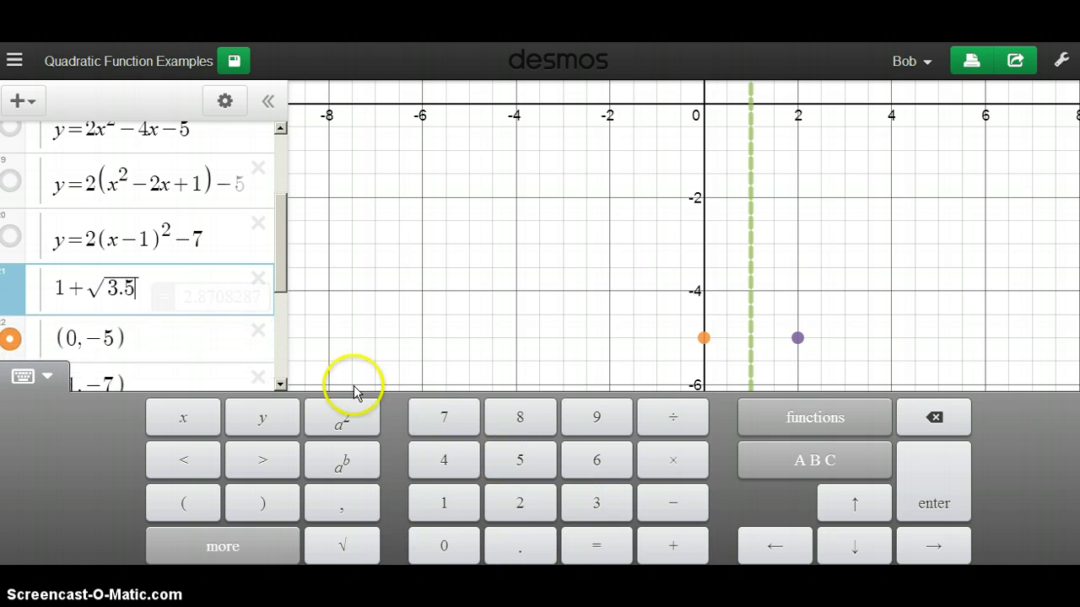
left_click(406, 297)
Step: Start a new point row (2.87, ) below the calculation
left_click(194, 285)
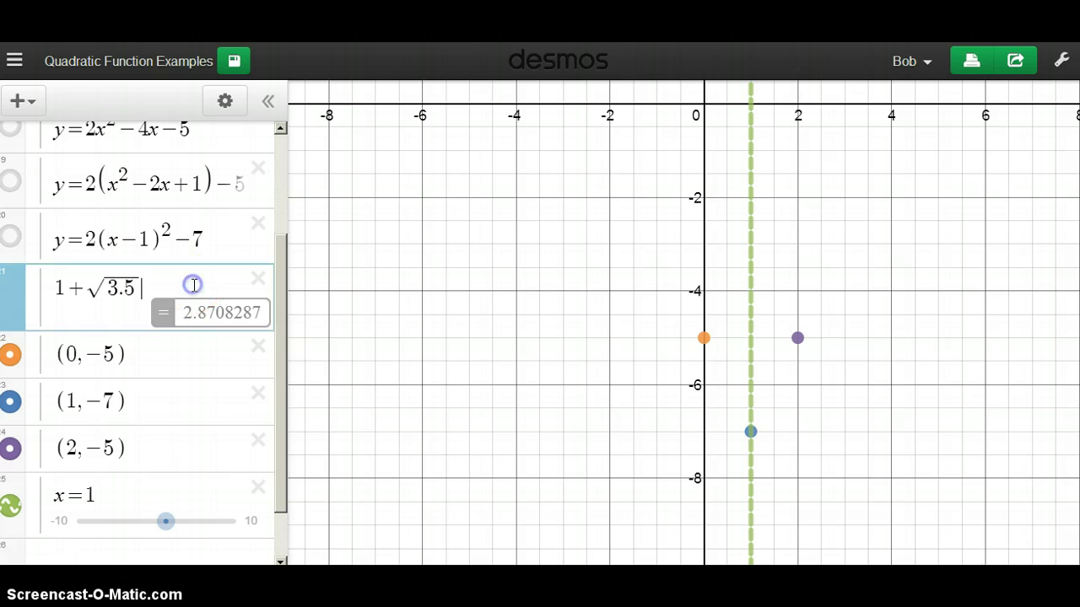
left_click(19, 102)
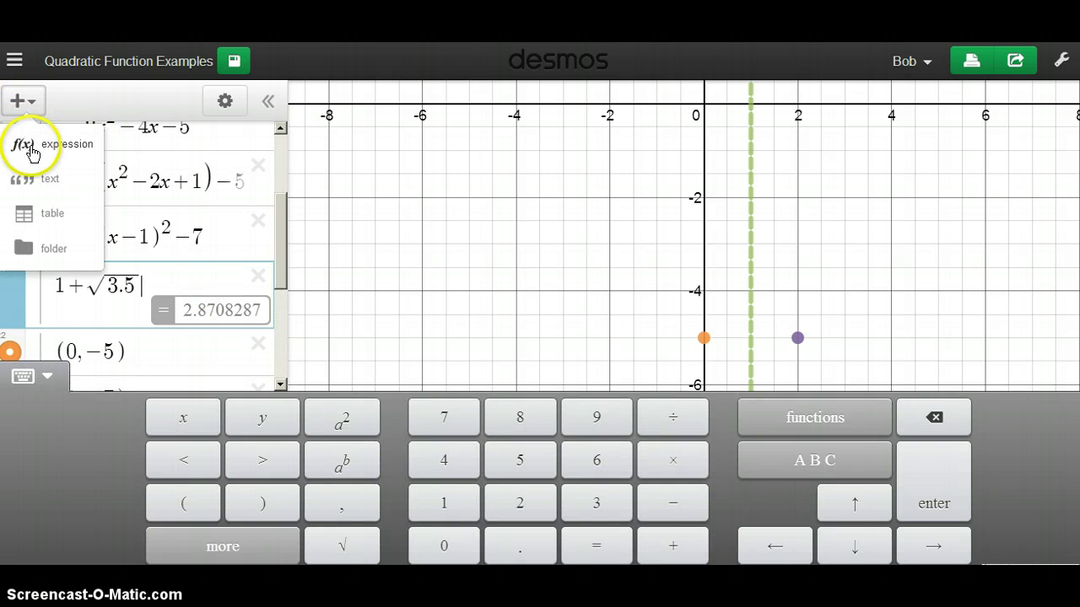
left_click(25, 140)
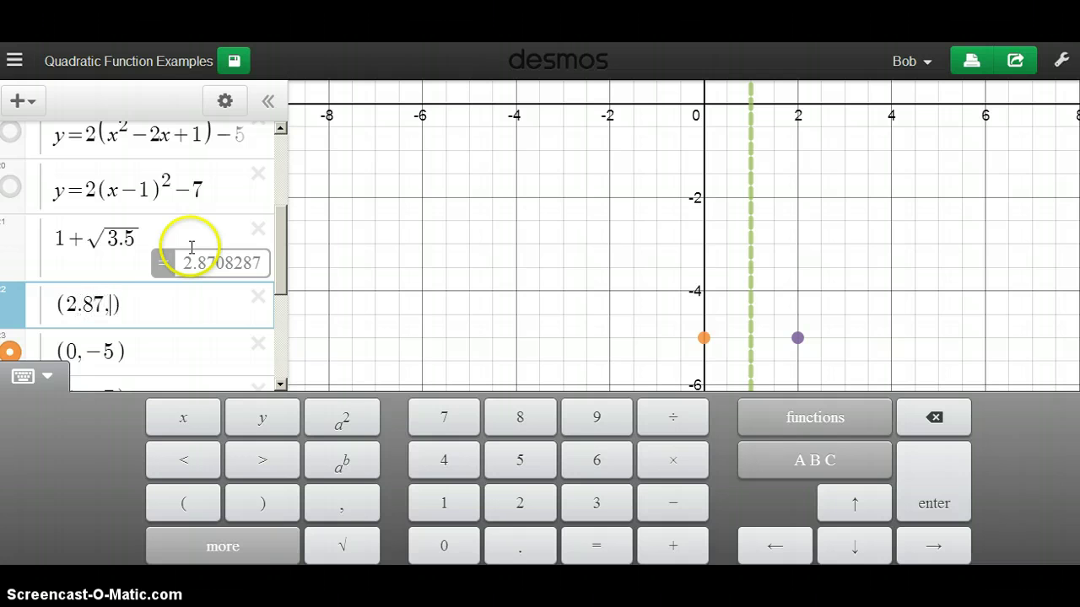
Step: Finish the point (2.87,0) and change the calculation to 1−√3.5
left_click(484, 244)
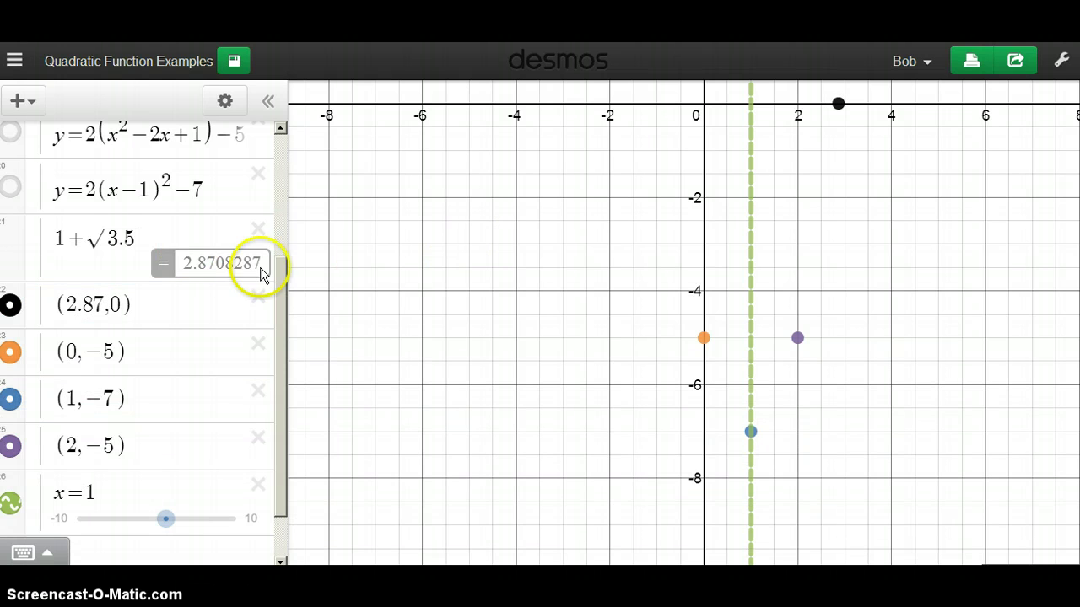
left_click(86, 240)
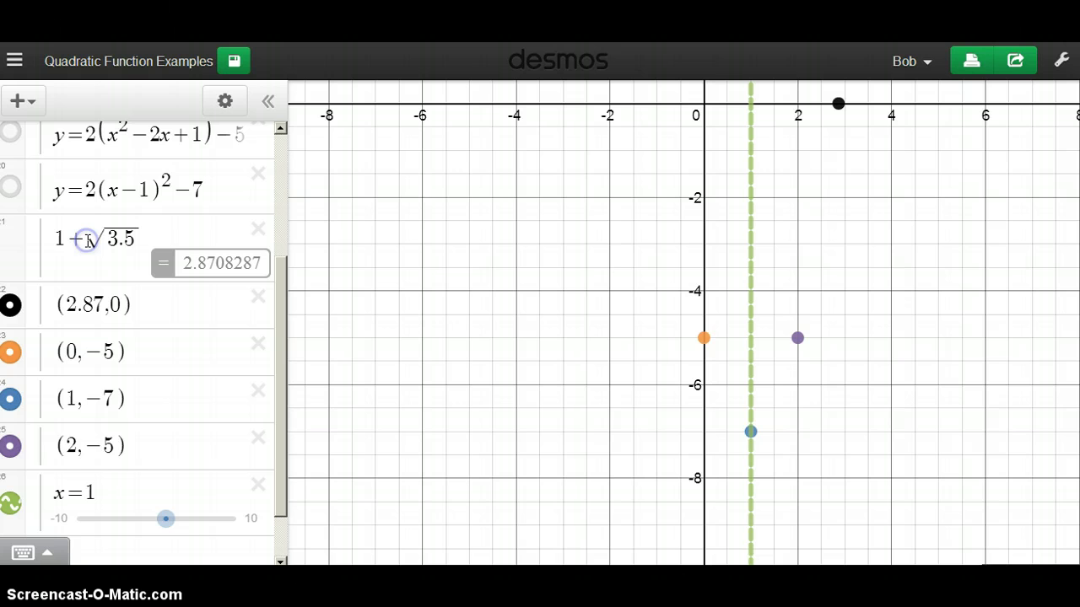
left_click(89, 240)
key("BackSpace")
type("-")
Step: Add the second x-intercept (−.87,0) and pan the graph to show both
left_click(194, 301)
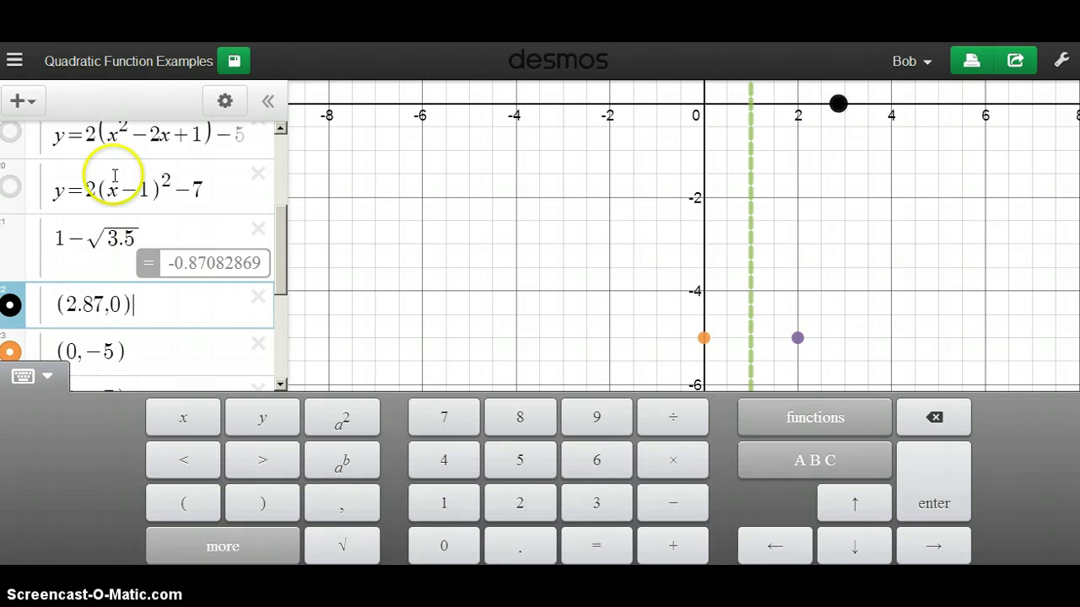
left_click(23, 102)
left_click(30, 140)
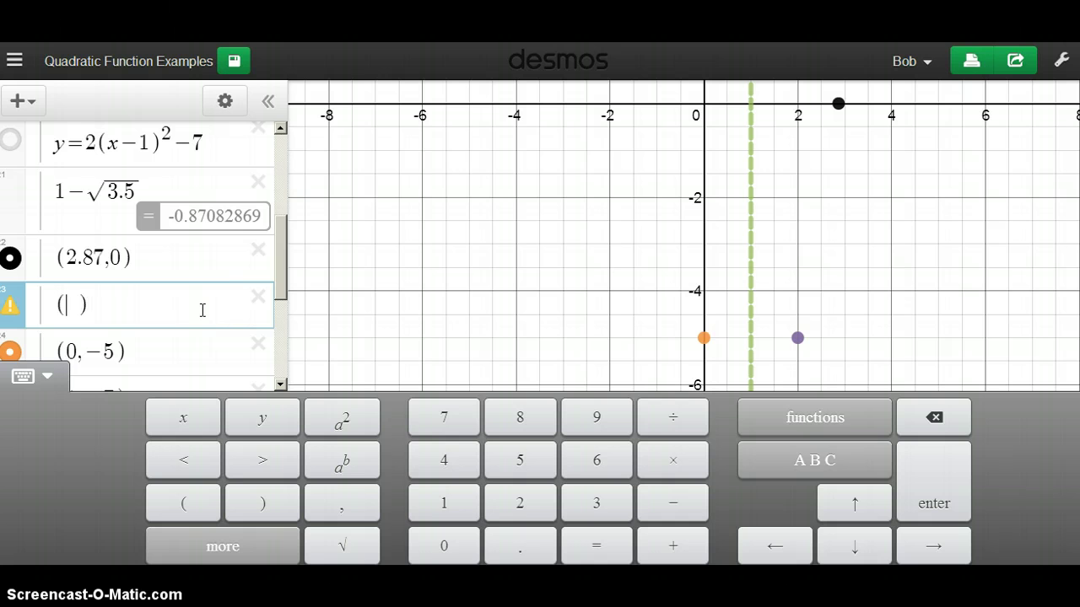
type("(-.87,0")
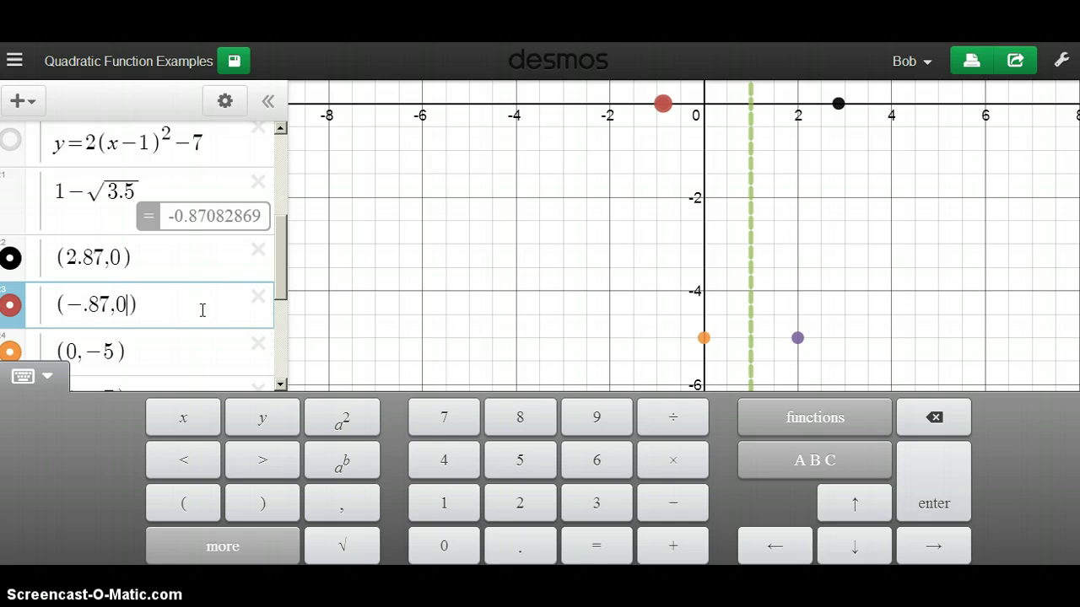
left_click(402, 294)
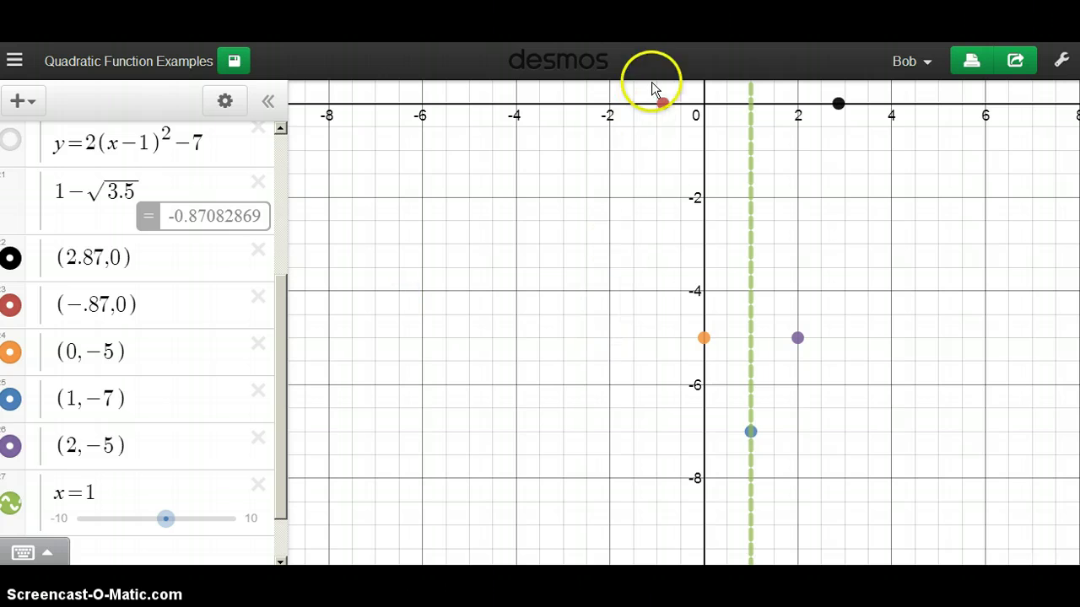
left_click_drag(571, 252, 571, 322)
left_click_drag(277, 281, 278, 180)
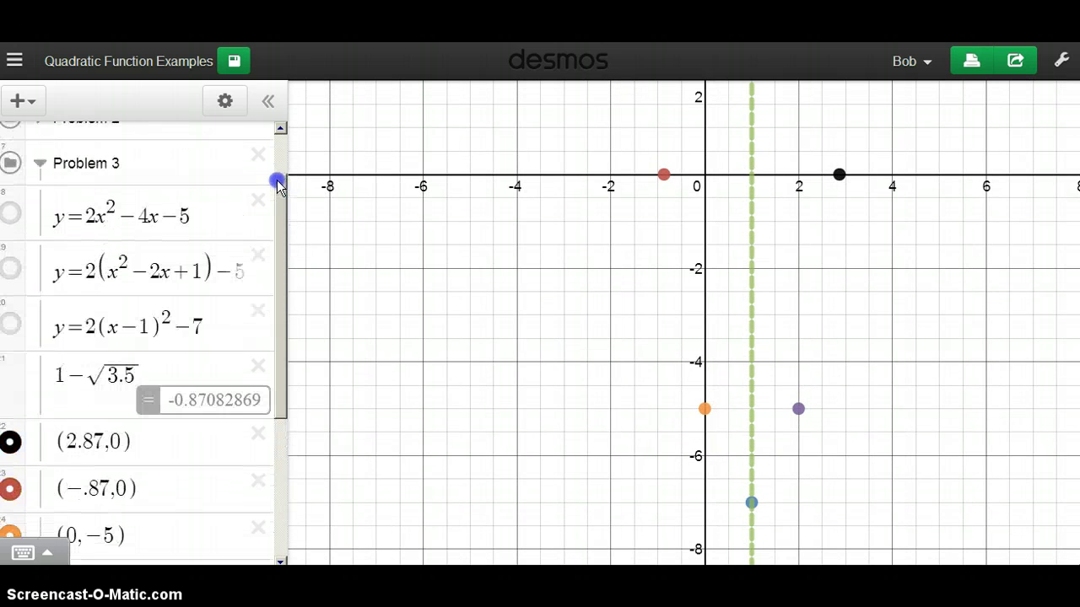
Step: Turn on the graphs of y=2x²−4x−5, y=2(x²−2x+1)−5 and y=2(x−1)²−7
left_click(11, 219)
left_click(11, 219)
left_click(11, 274)
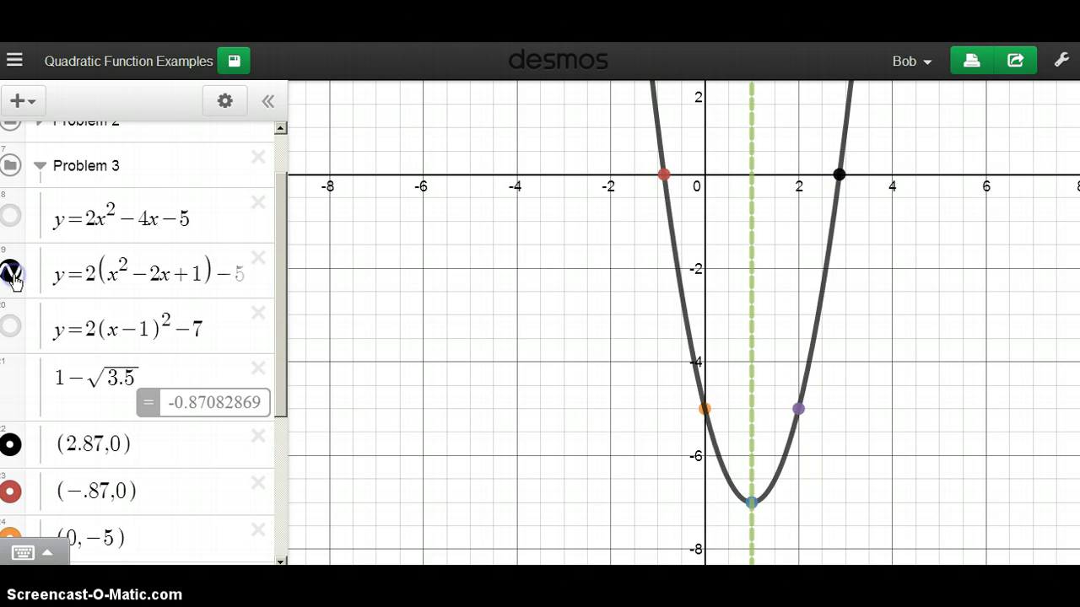
left_click(11, 274)
left_click(11, 328)
left_click(11, 327)
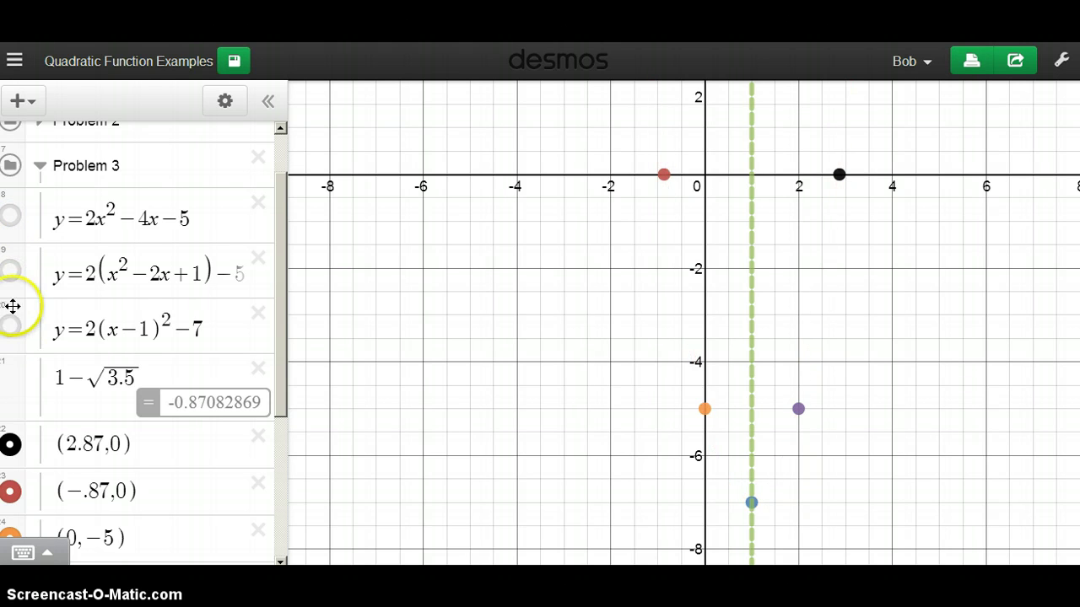
left_click(11, 275)
left_click(11, 327)
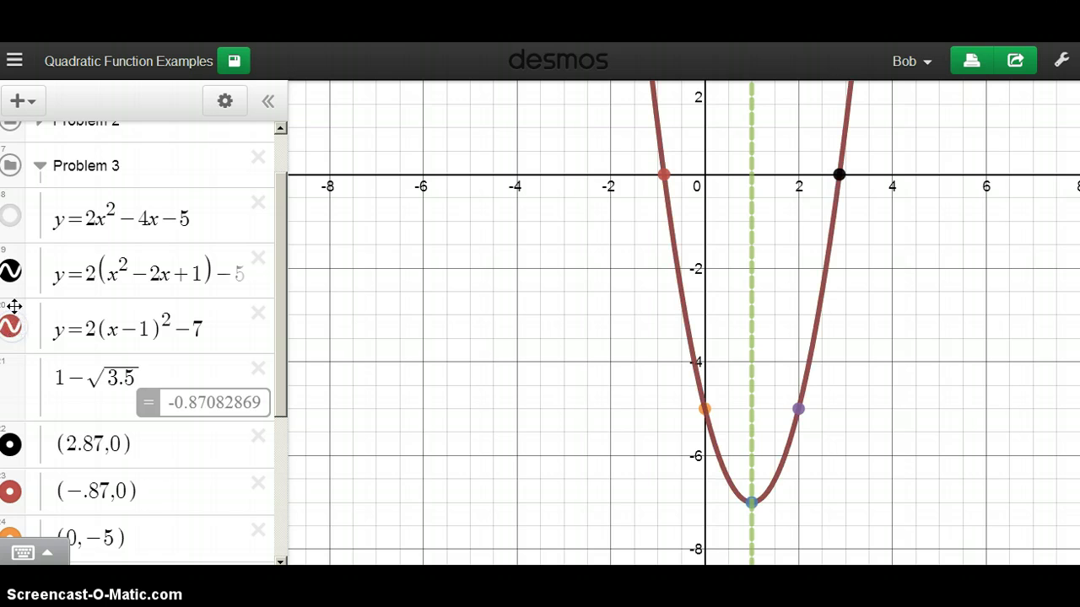
left_click(11, 218)
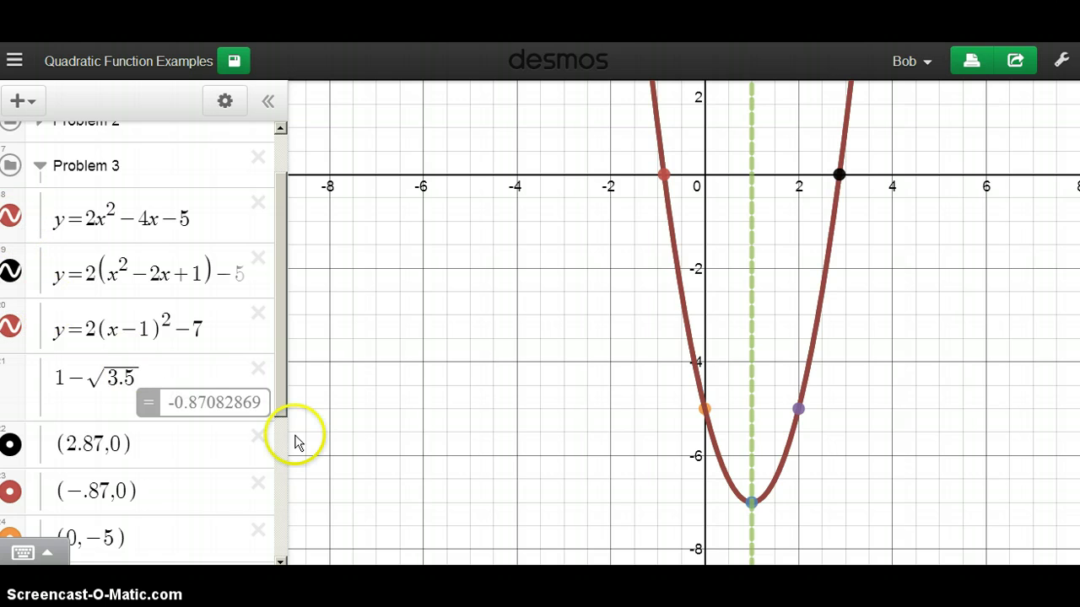
left_click_drag(281, 397, 279, 313)
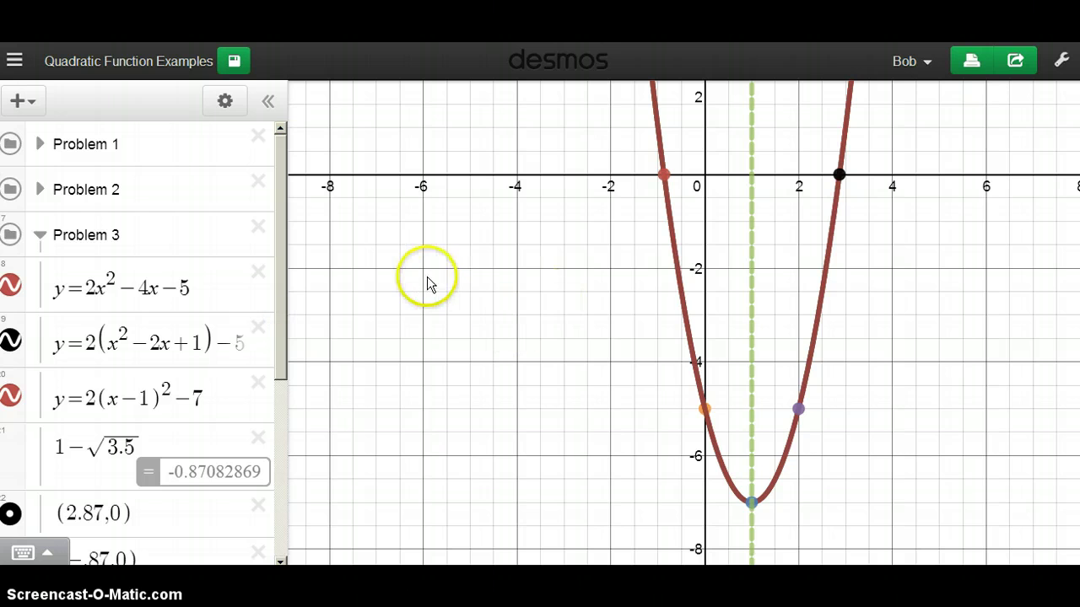